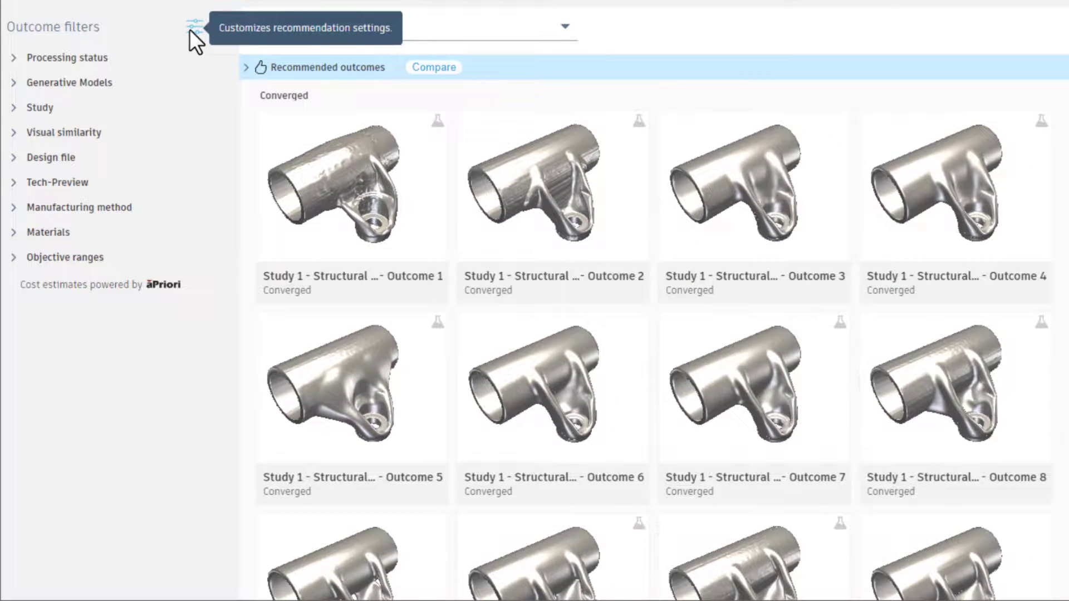
Review the recommendation settings and expand the recommended outcomes above the converged ones.
click(193, 27)
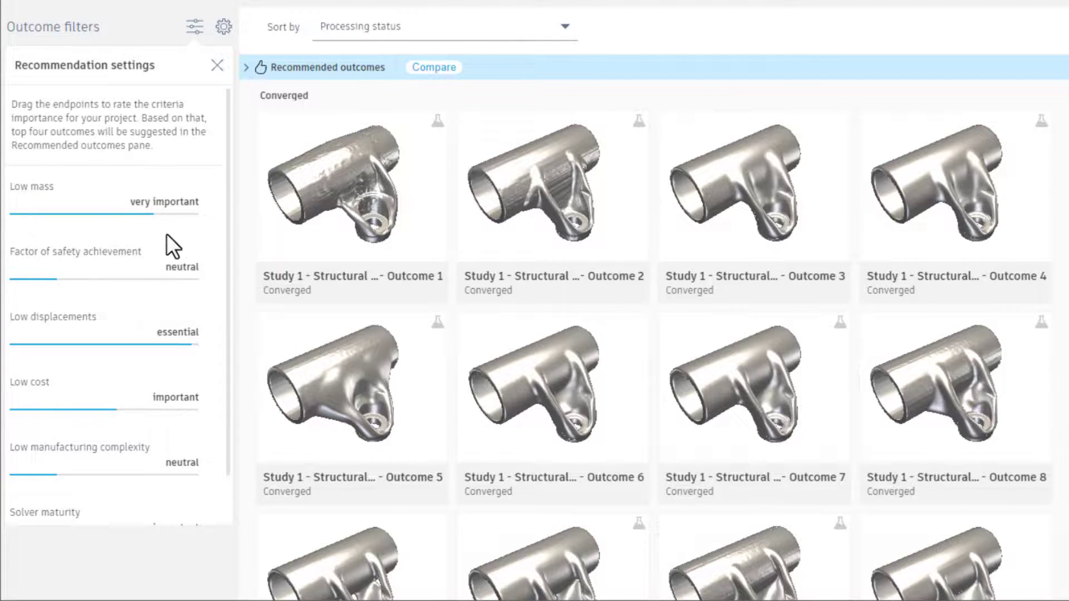
click(245, 67)
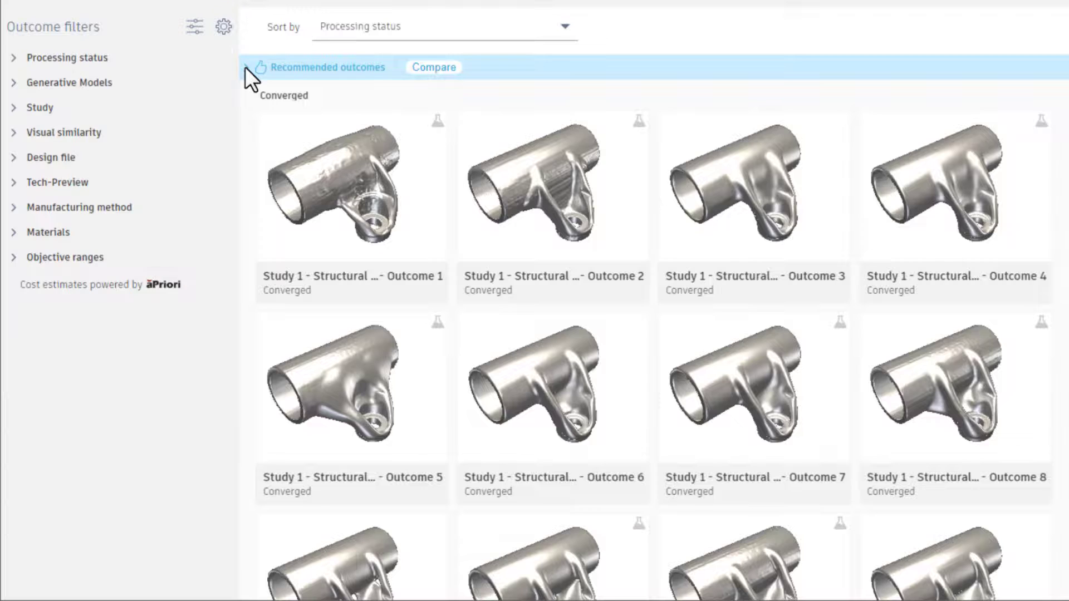
click(245, 67)
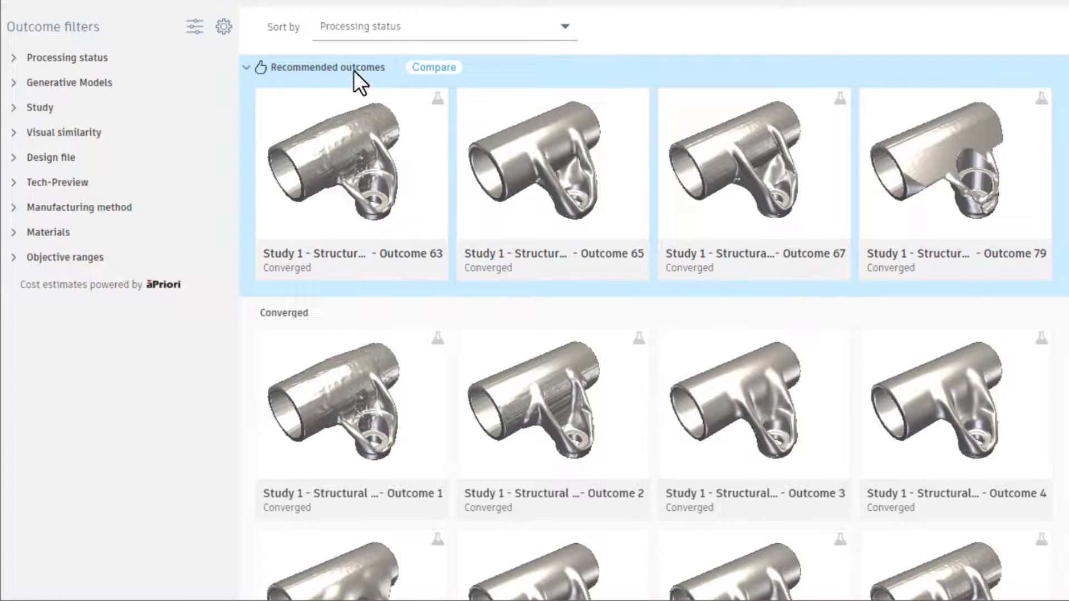
Rate low manufacturing complexity as important in the recommendation settings and close them.
click(194, 26)
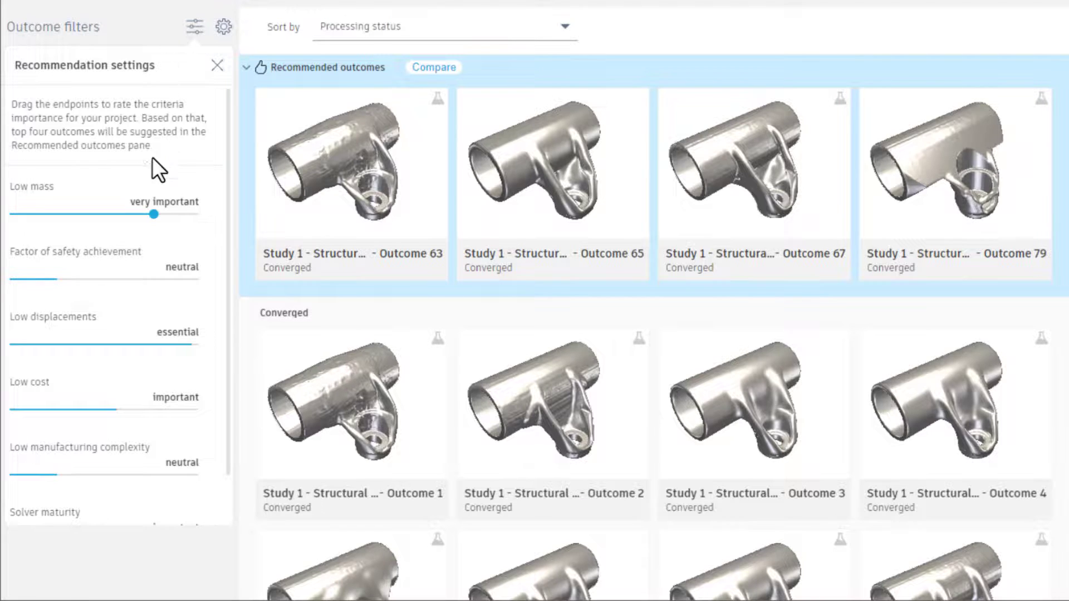
mouse_move(60, 474)
mouse_down()
mouse_move(232, 465)
mouse_move(44, 475)
mouse_up()
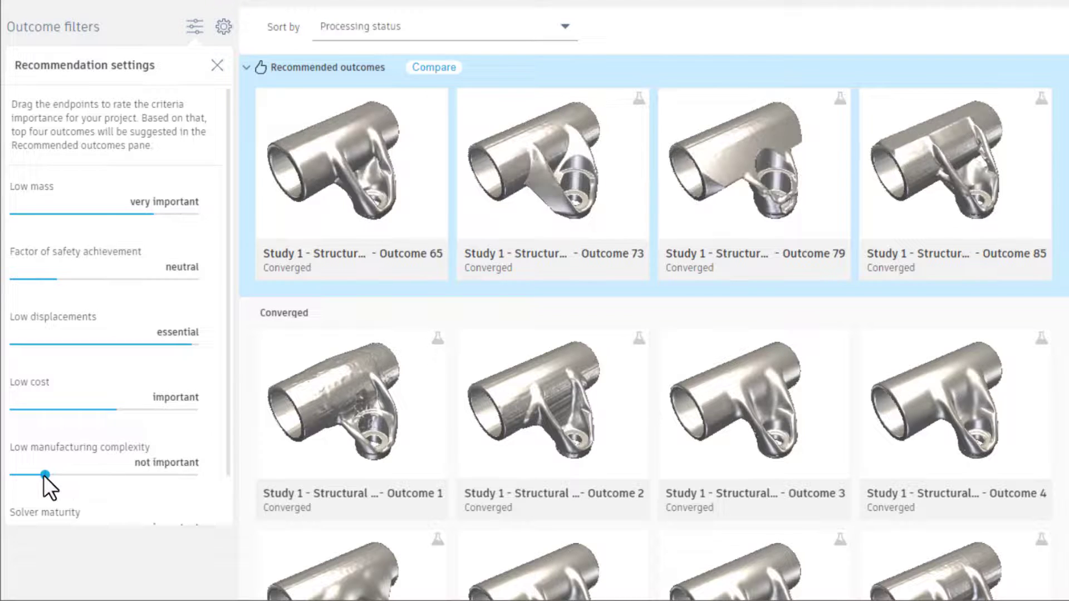
click(43, 476)
drag(43, 476, 204, 477)
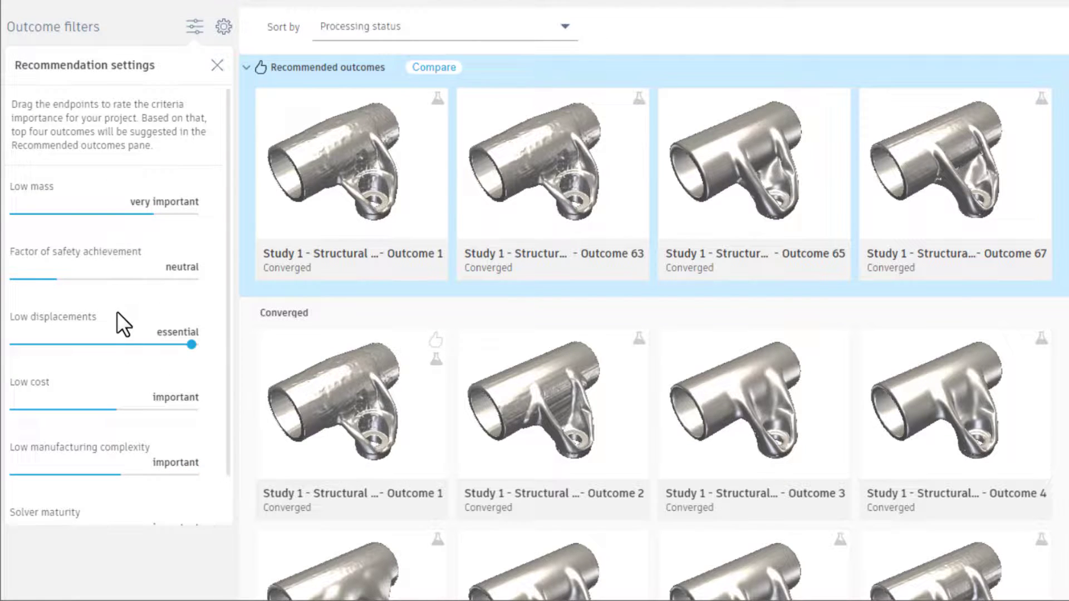
mouse_move(117, 313)
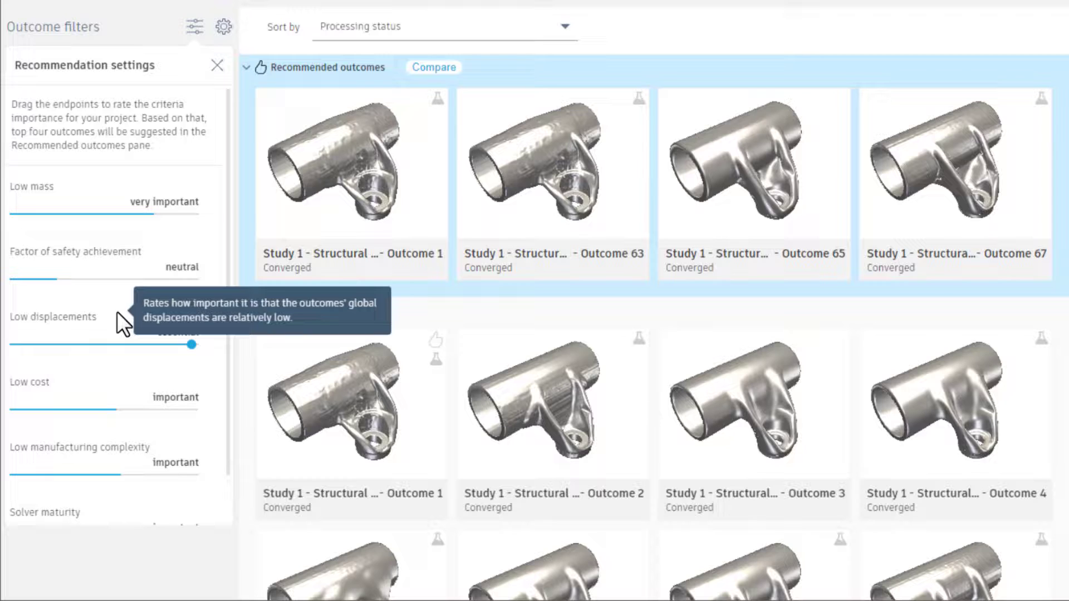
click(213, 65)
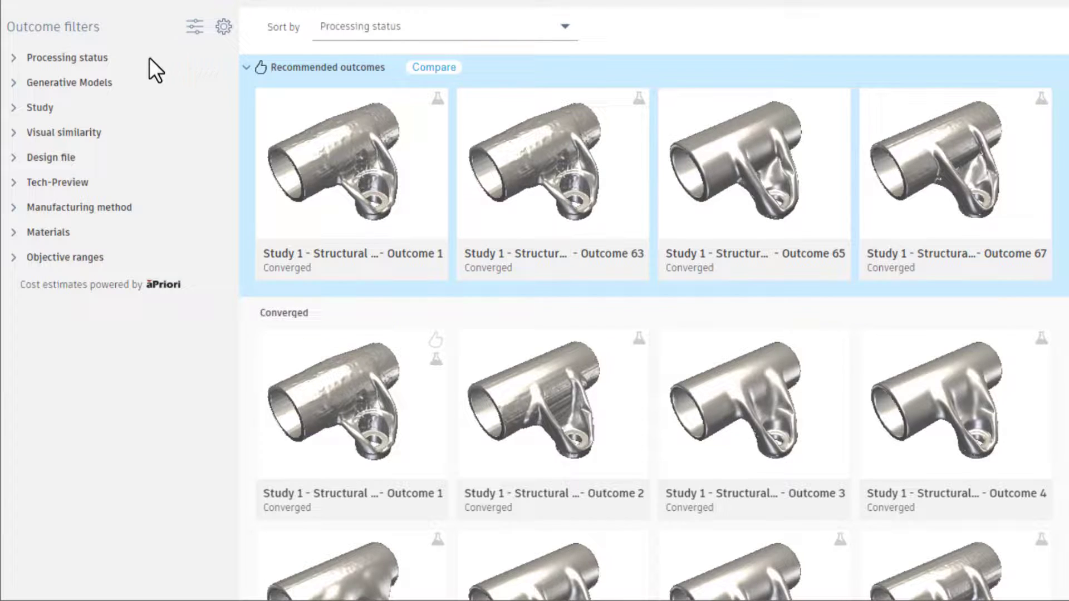
Isolate the completed outcomes by processing status, and switch the filter to converged outcomes only.
click(16, 55)
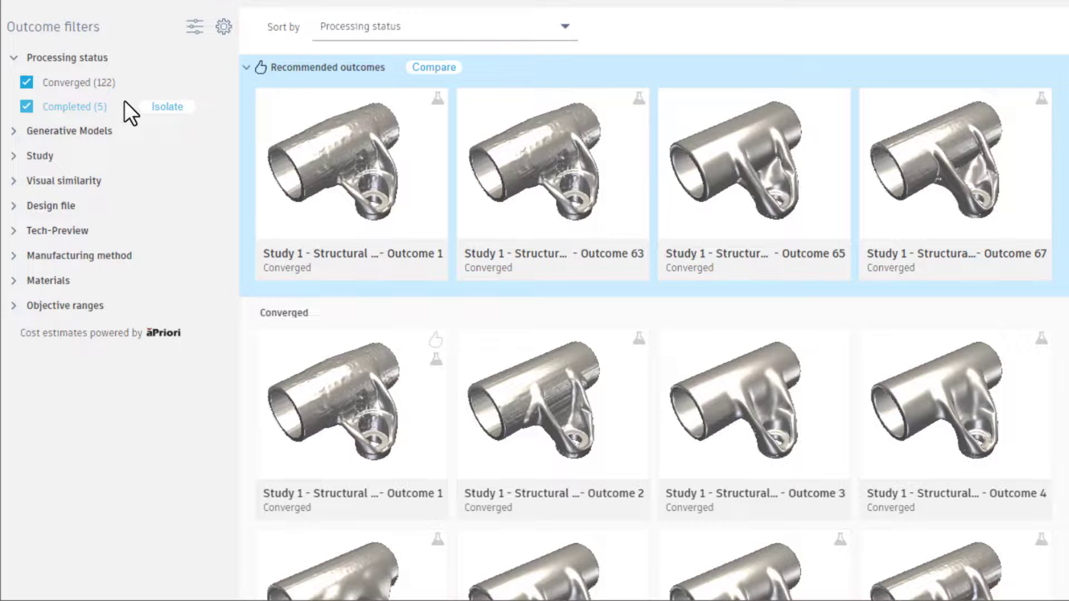
mouse_move(125, 101)
click(150, 105)
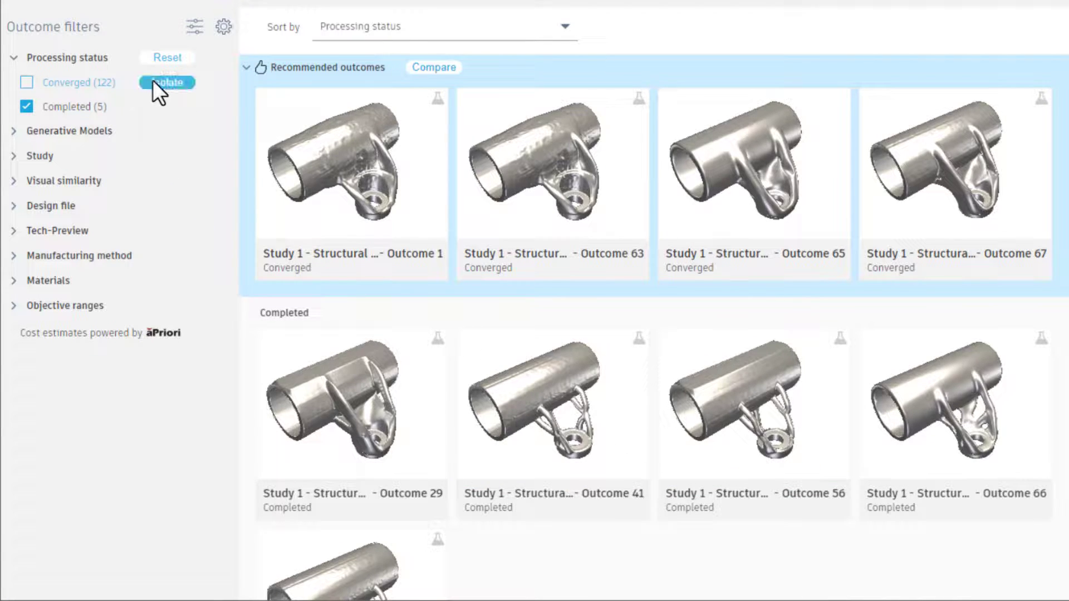
click(153, 83)
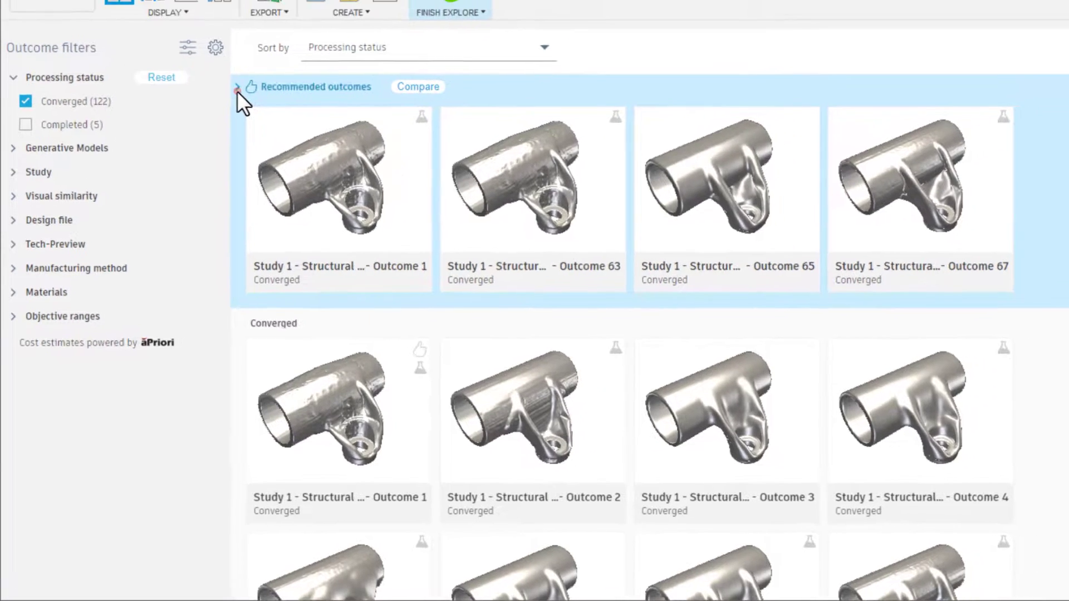
Collapse the recommended outcomes and browse through the converged outcomes.
click(246, 69)
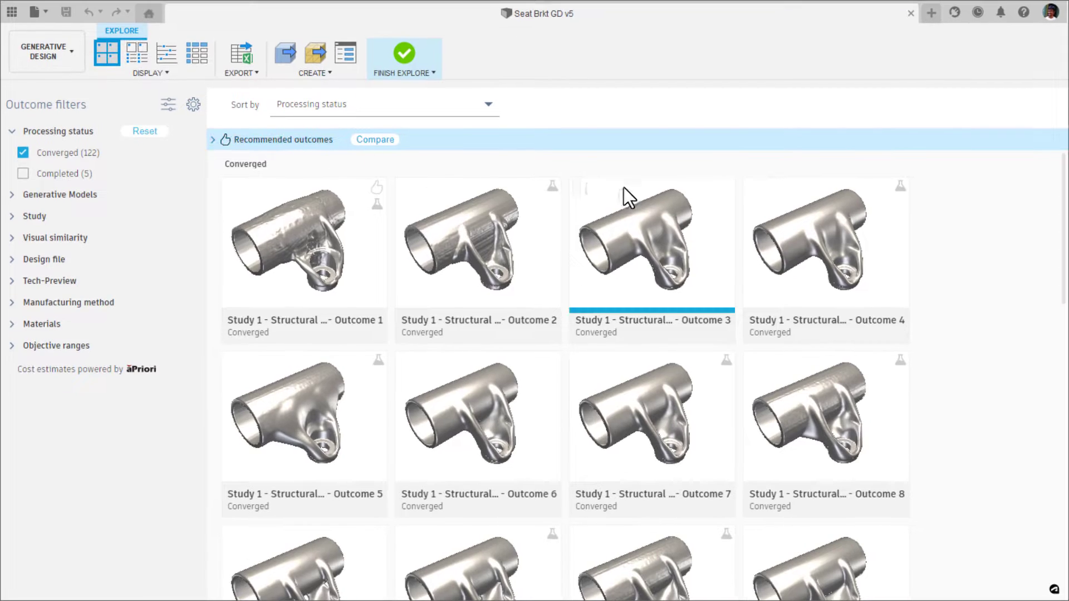
drag(1061, 191, 1058, 380)
scroll(1058, 380, up, 20)
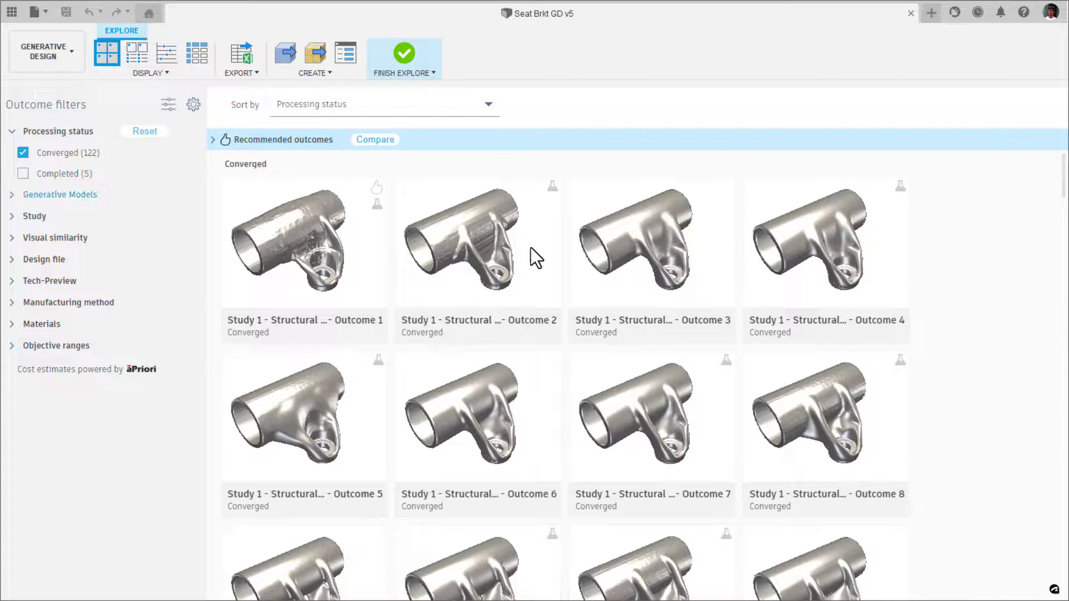
Check the Study and Generative Models filters and collapse both again.
click(13, 215)
click(12, 196)
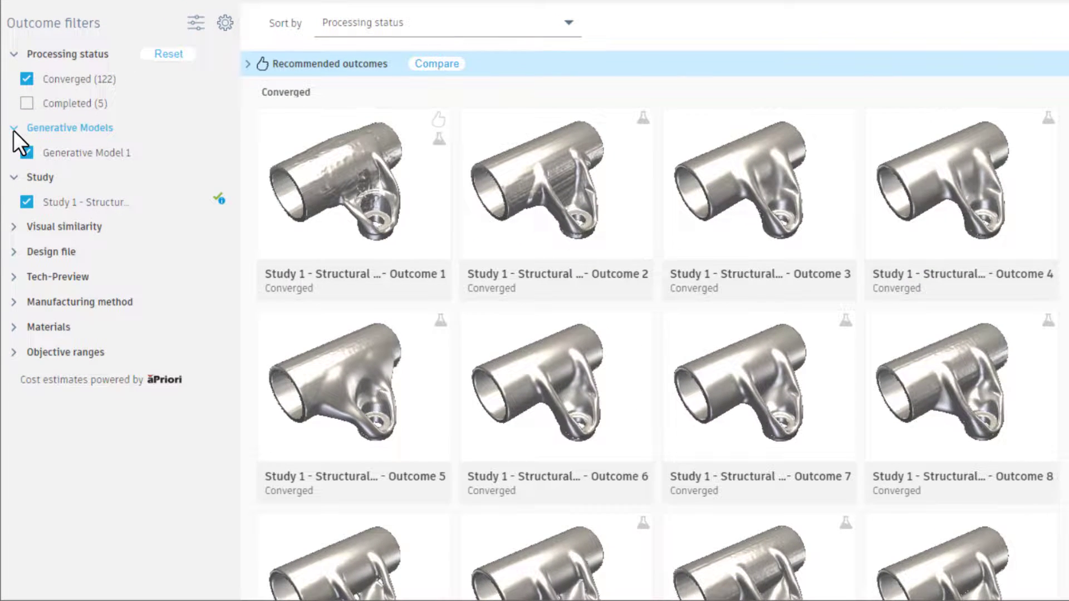
click(13, 130)
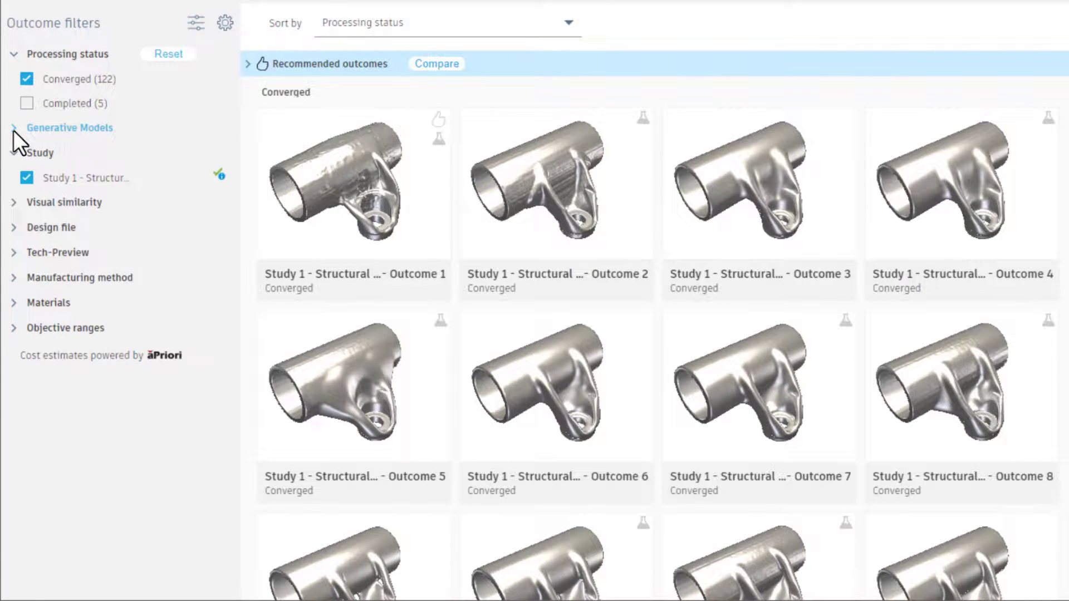
click(14, 154)
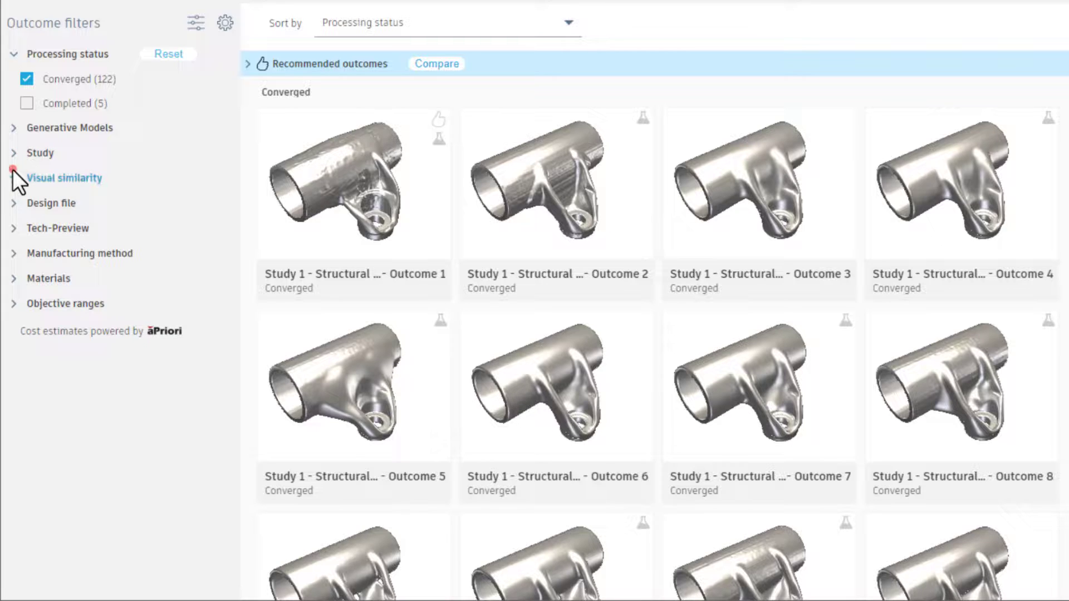
Isolate visual similarity groups 1 to 4 one by one to view their outcomes, and reset that filter.
click(13, 177)
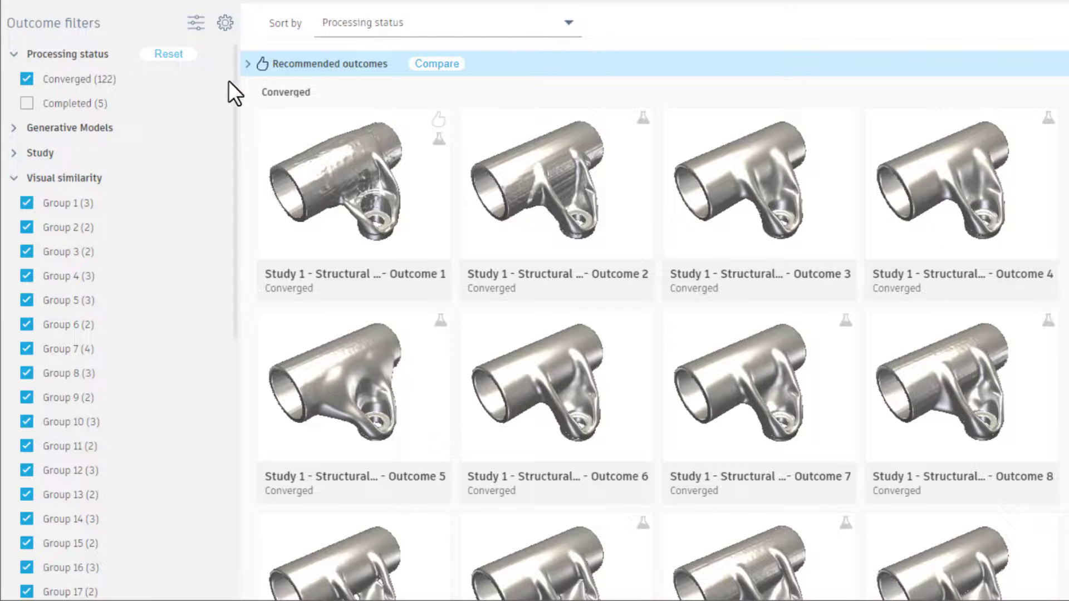
drag(231, 75, 233, 134)
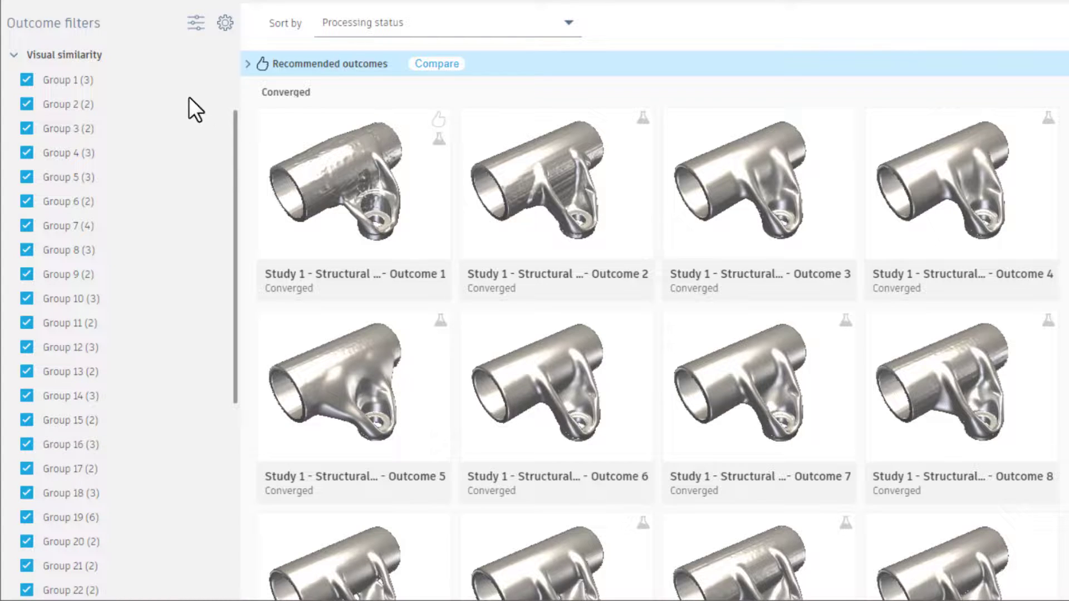
mouse_move(152, 83)
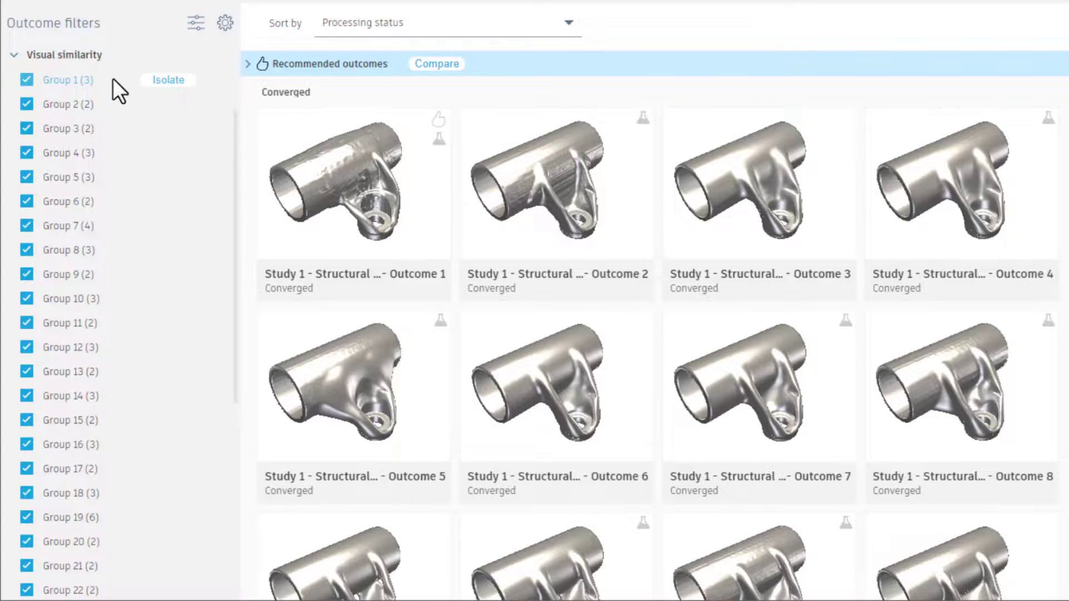
click(154, 80)
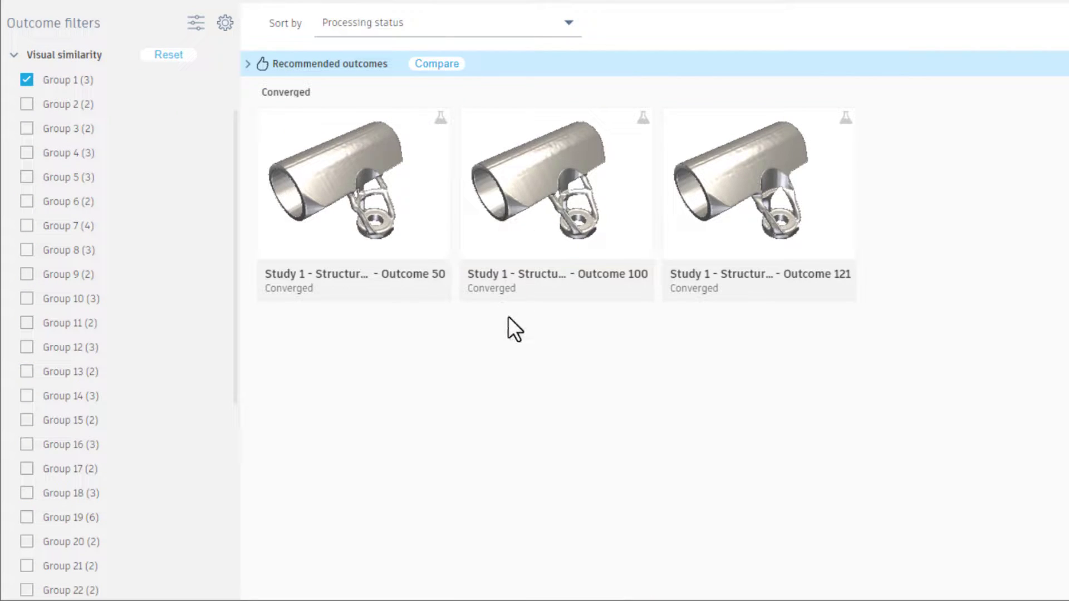
mouse_move(483, 293)
click(156, 104)
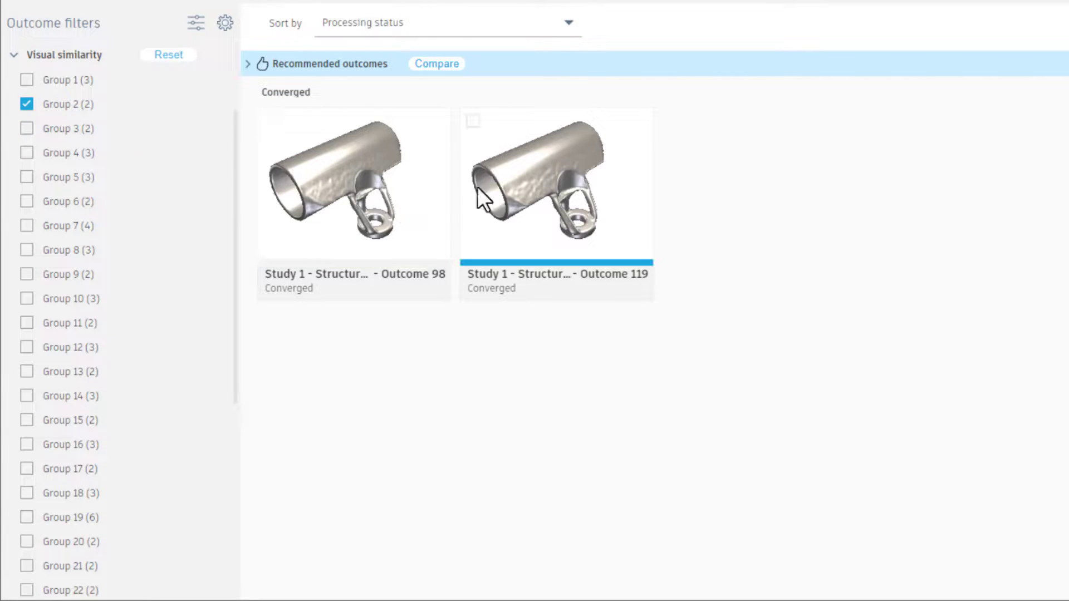
click(161, 130)
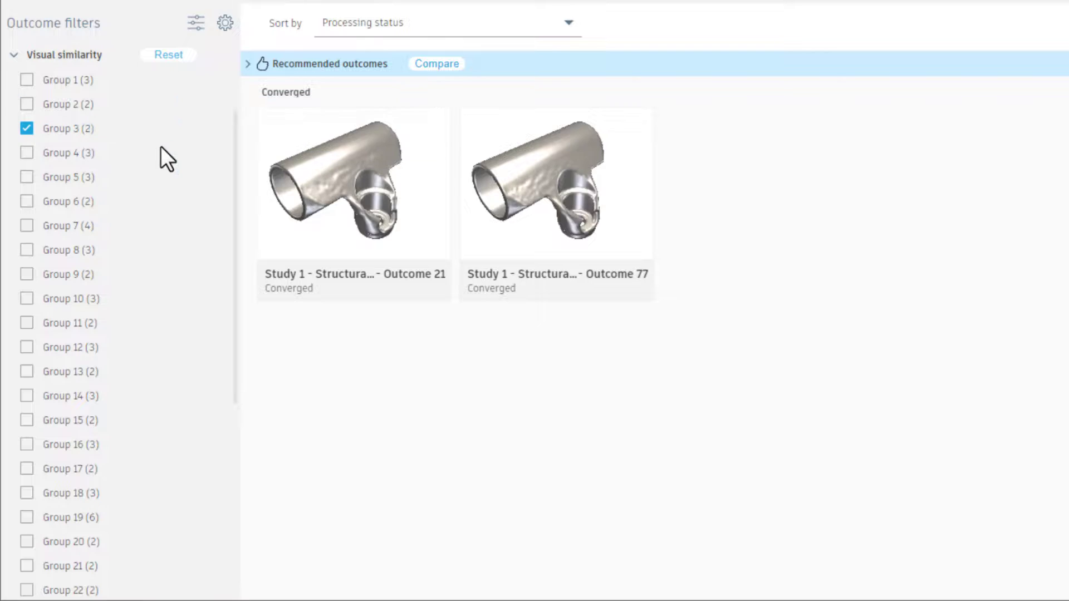
click(161, 148)
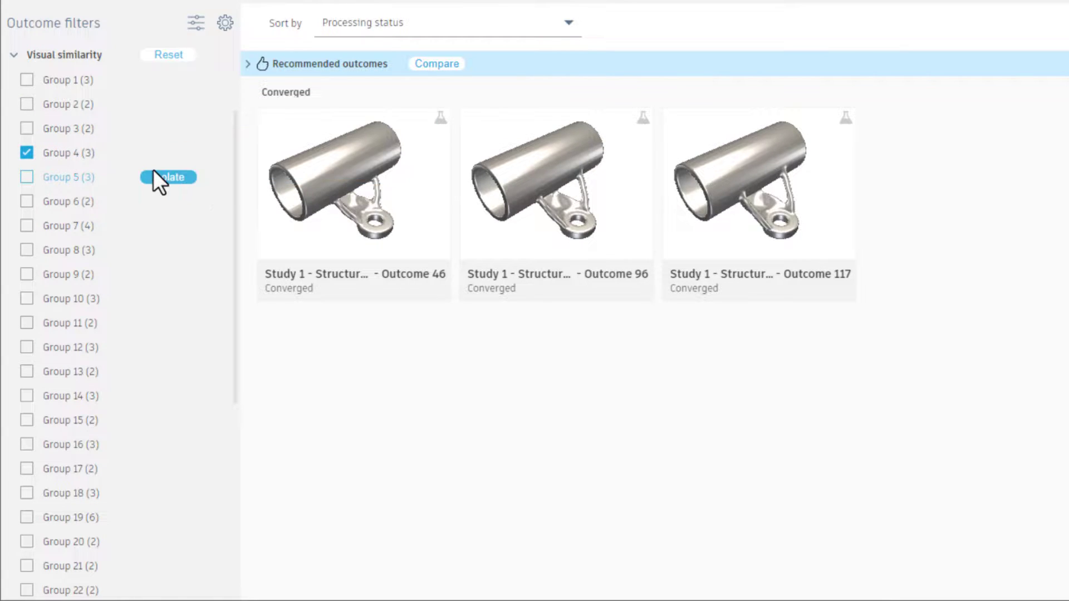
click(152, 57)
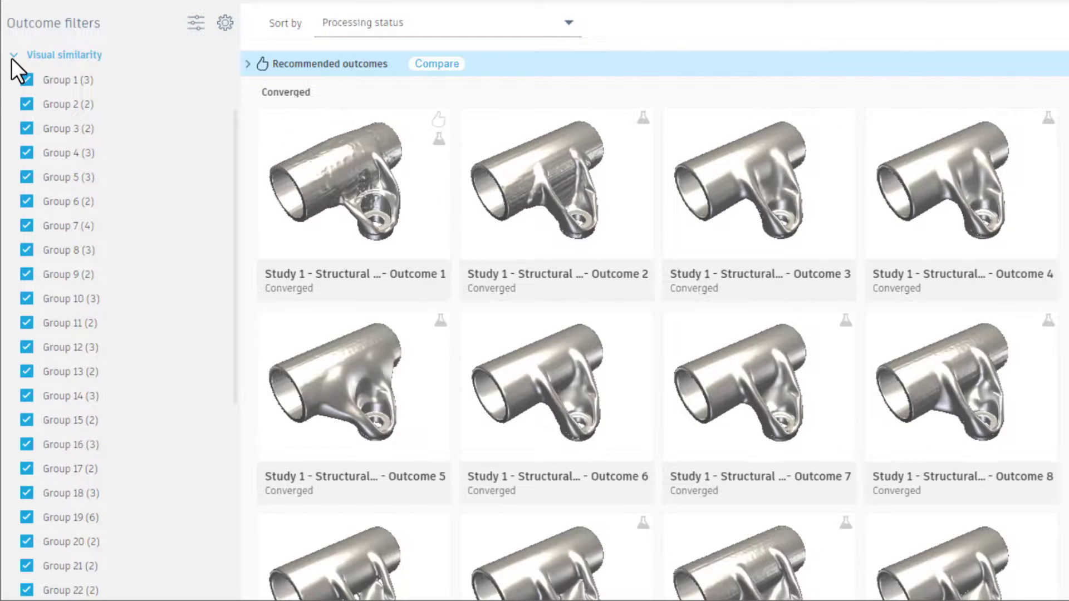
click(11, 58)
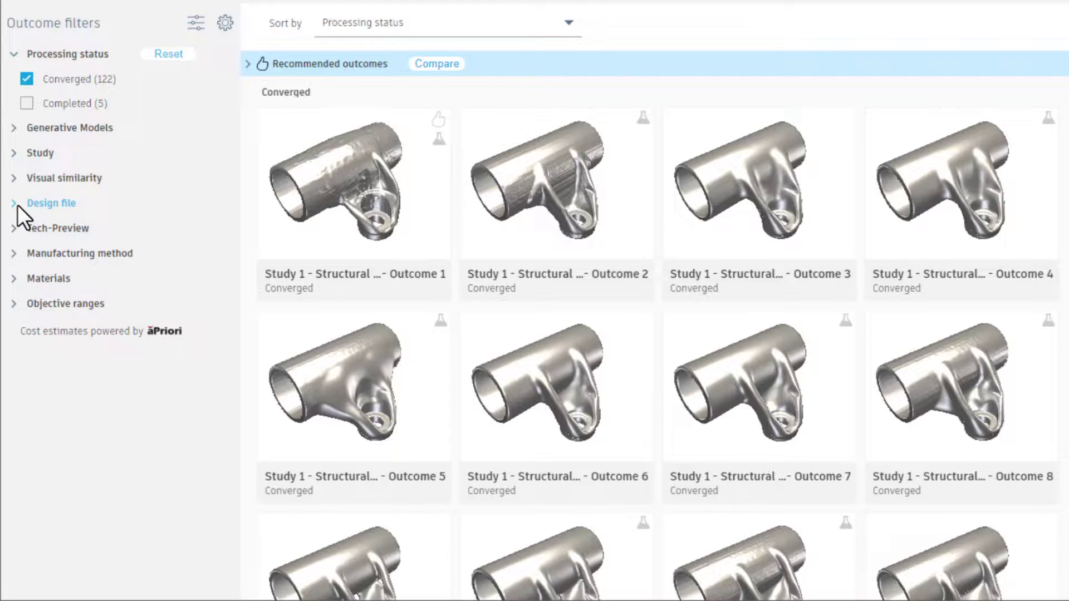
Isolate the Tech-Preview outcomes to look through them, and reset the Tech-Preview filter.
click(22, 227)
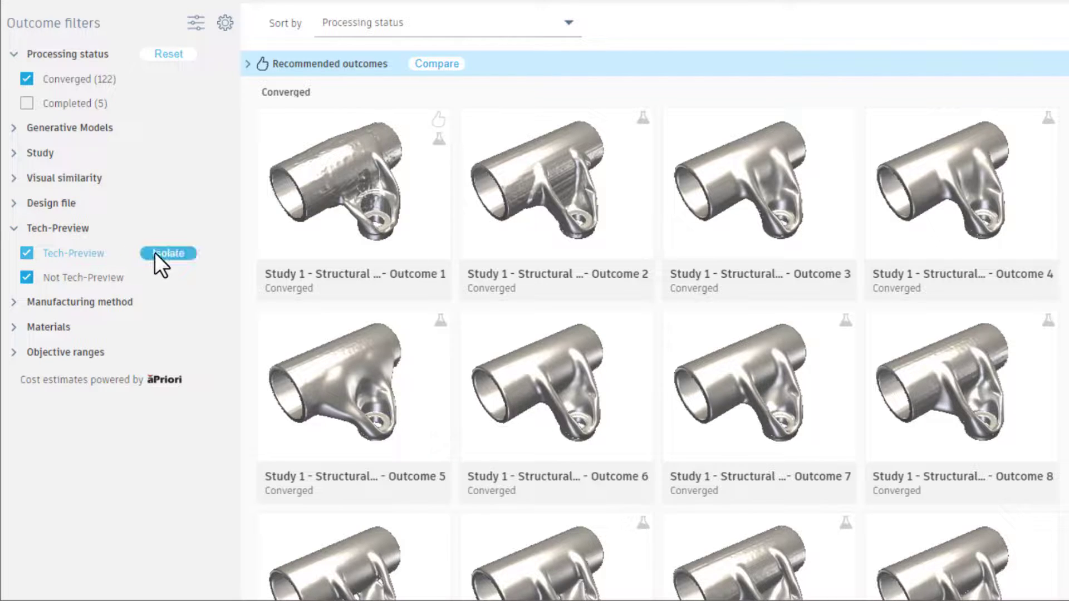
click(154, 252)
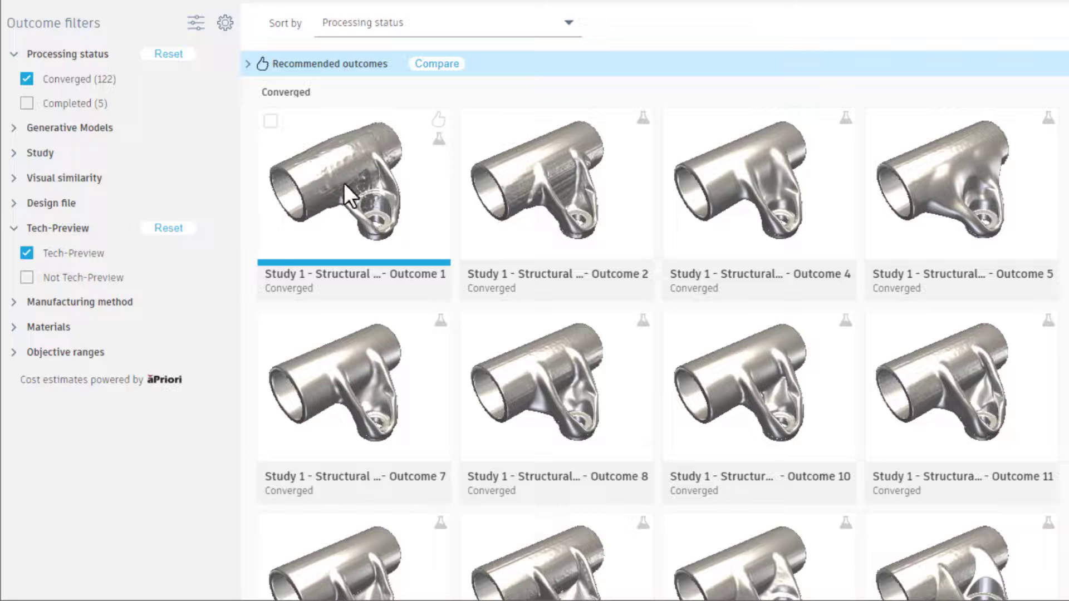
mouse_move(433, 134)
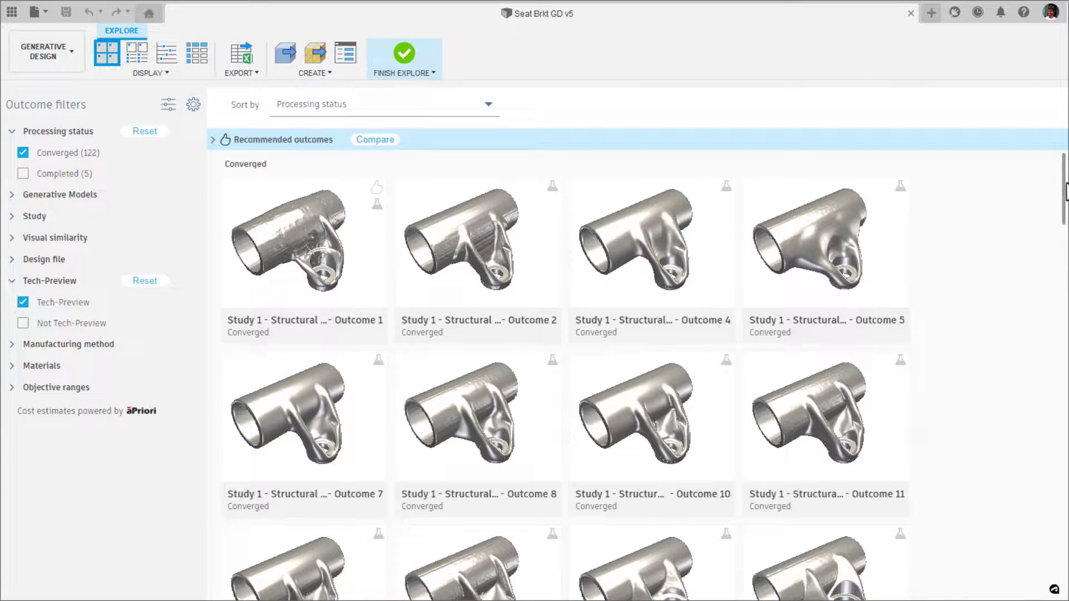
scroll(964, 261, down, 10)
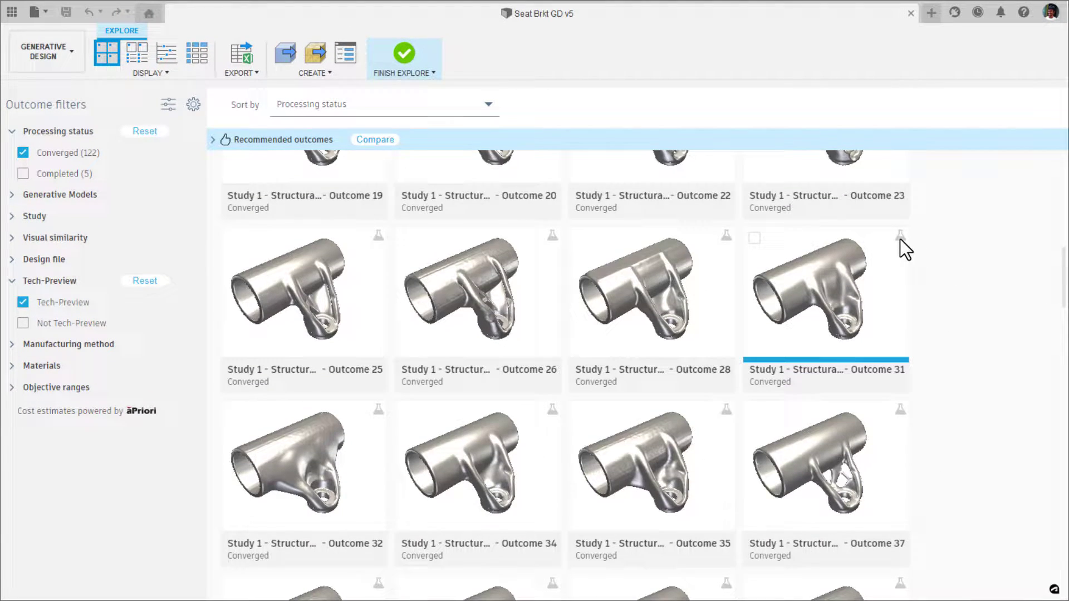
mouse_move(900, 239)
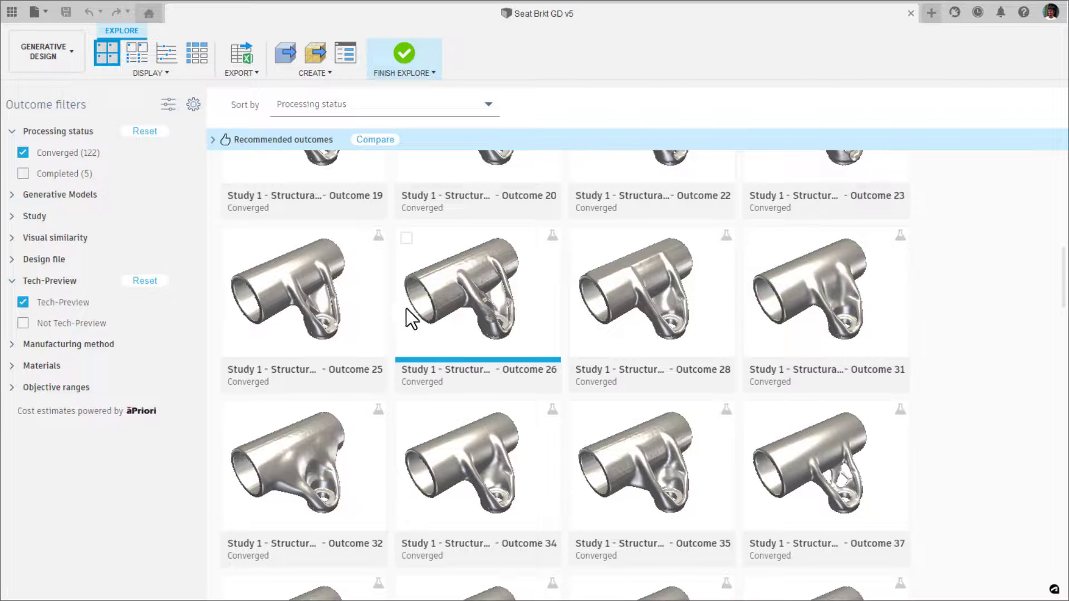
click(148, 281)
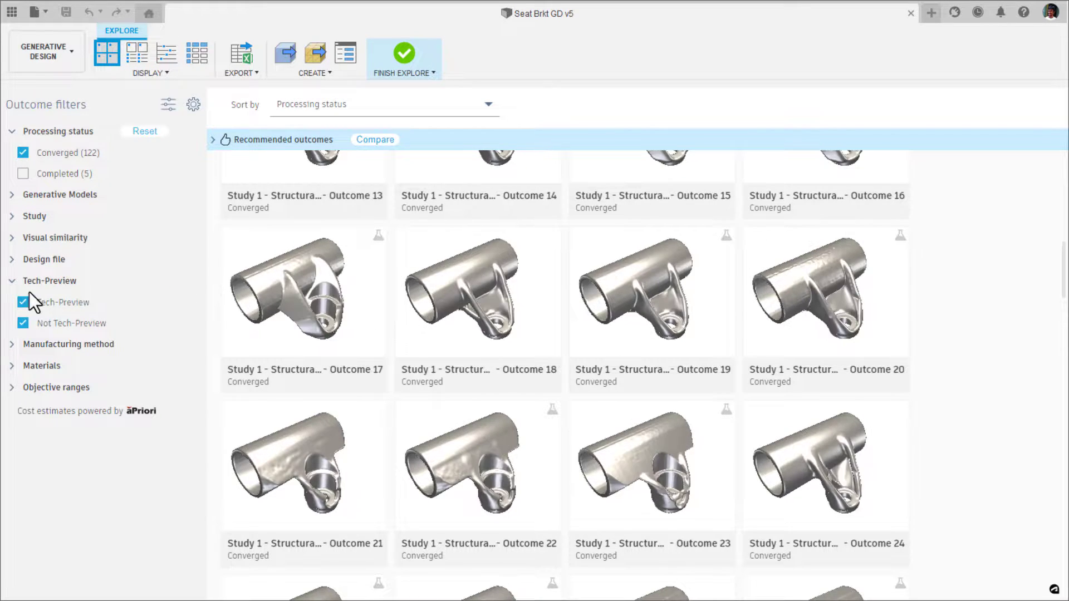
click(9, 284)
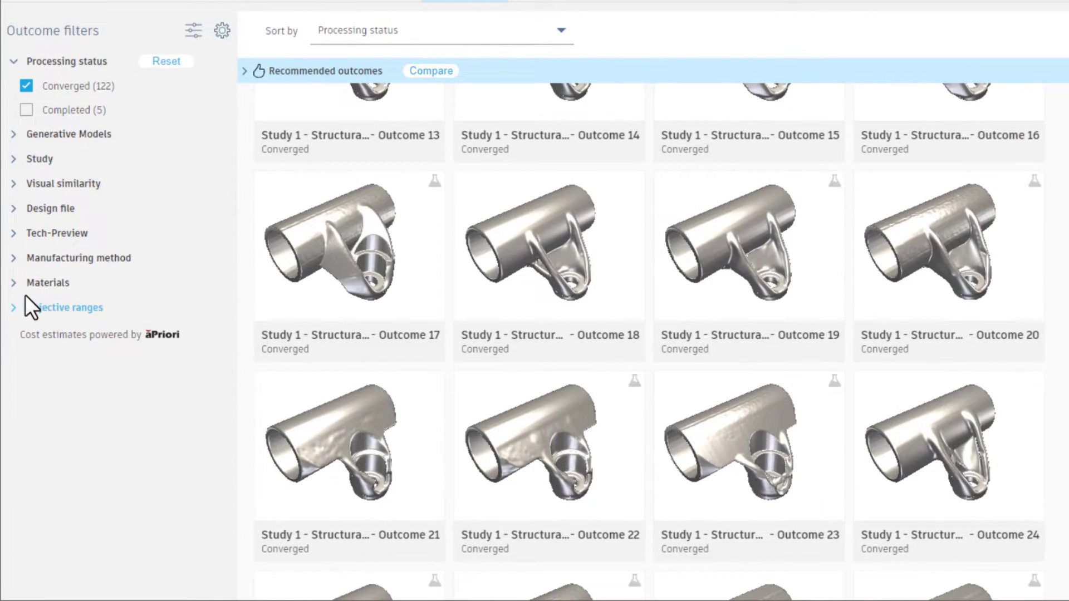
Isolate the Unrestricted manufacturing method and look through the remaining outcomes.
click(18, 254)
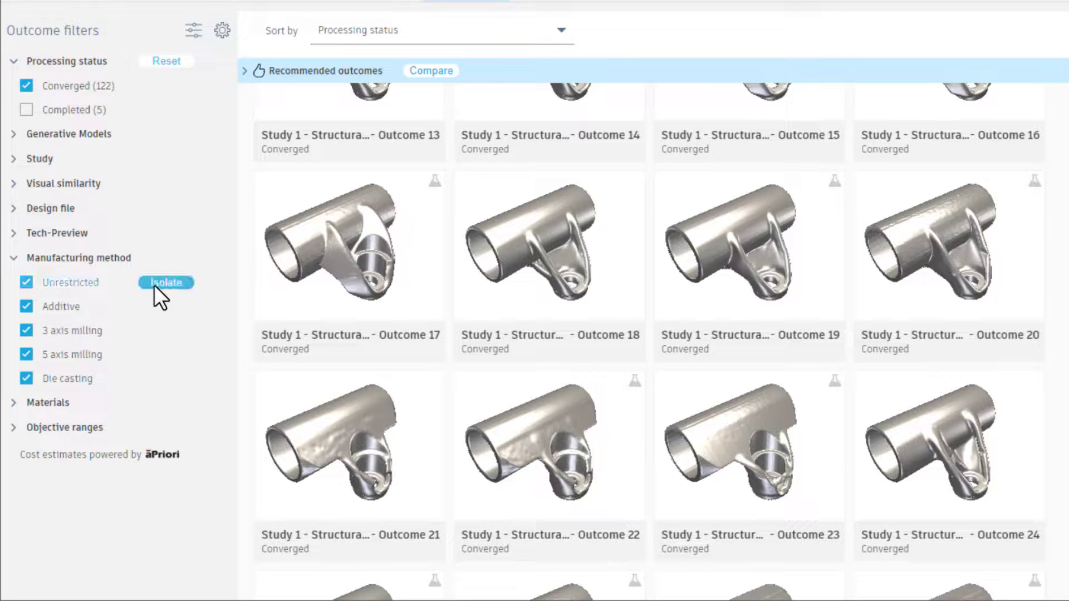
click(156, 284)
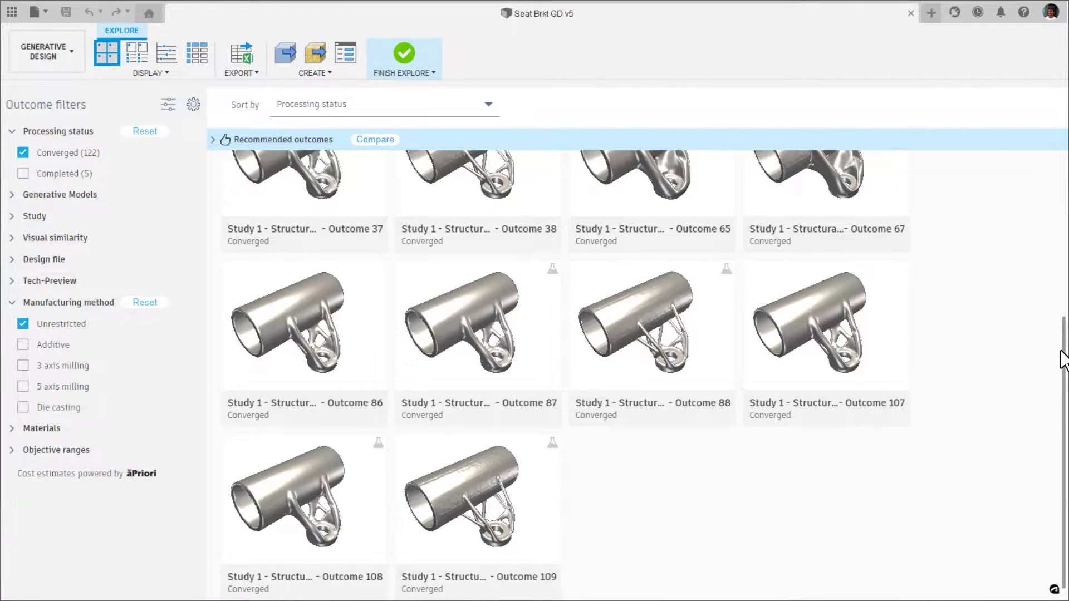
drag(1062, 358, 1066, 188)
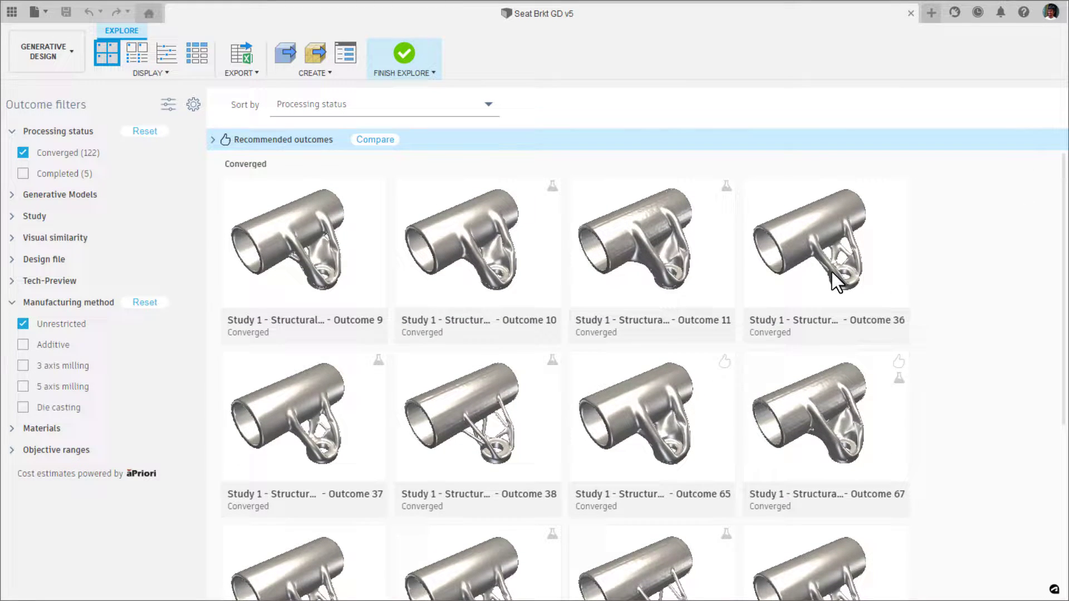
Isolate the Additive manufacturing method and show the outcomes with their properties to read costs, mass and stress values.
mouse_move(102, 345)
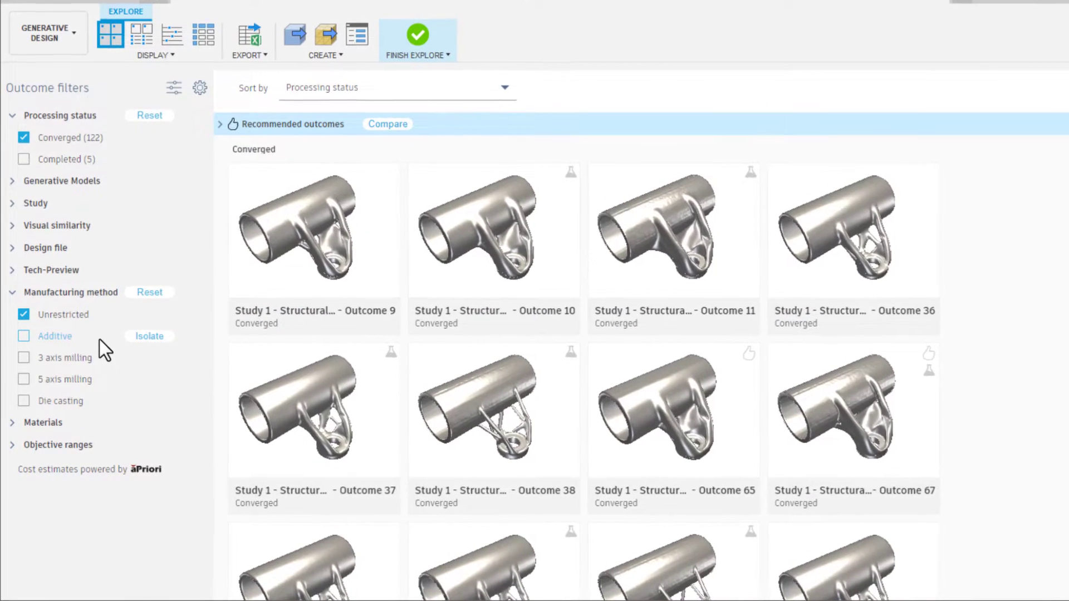
click(149, 334)
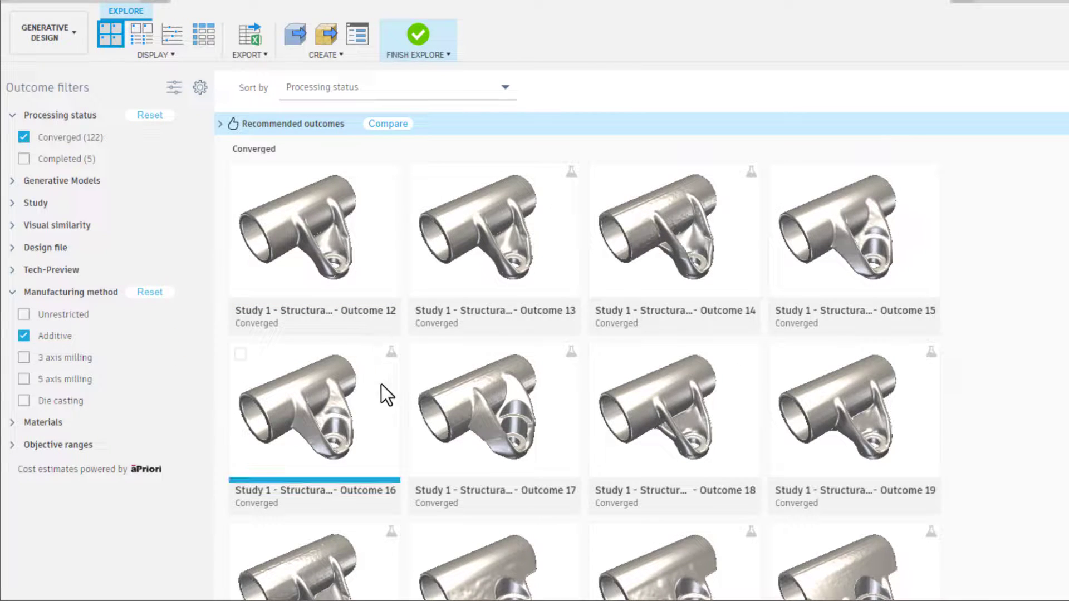
click(140, 38)
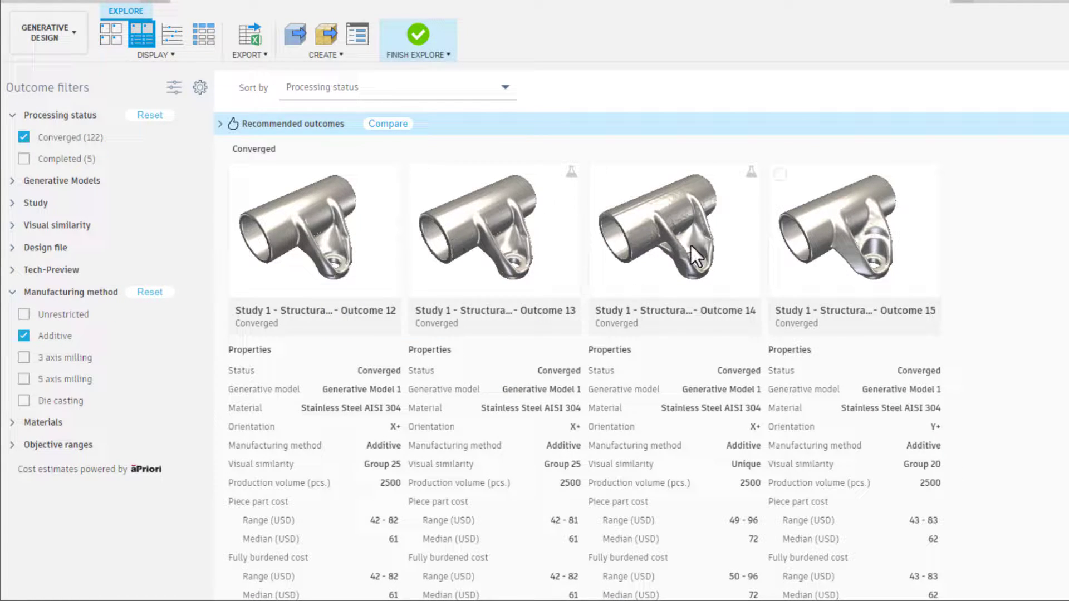
scroll(946, 136, down, 3)
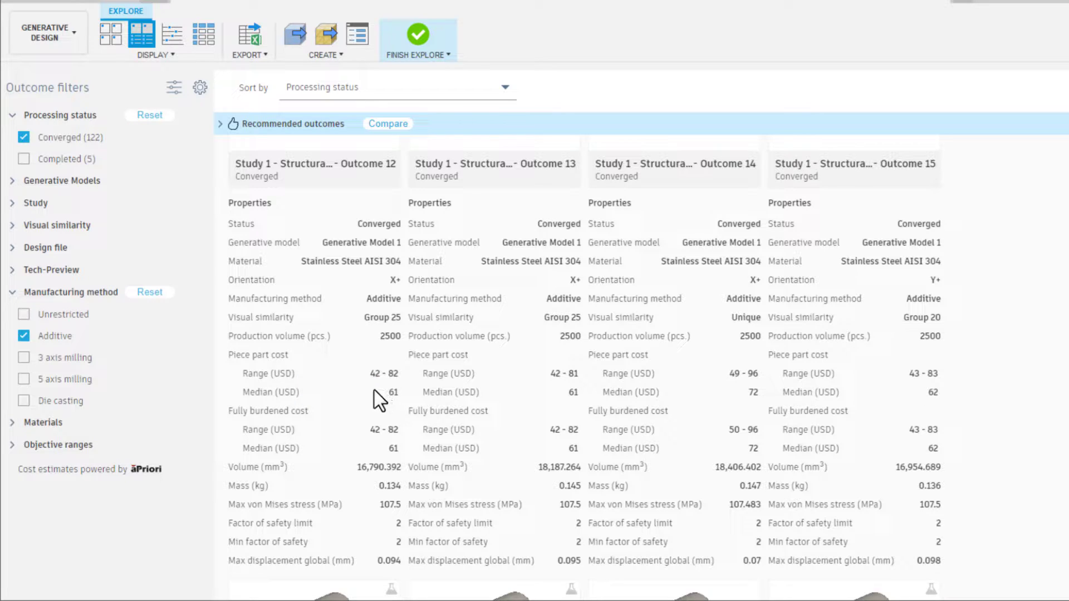
Isolate 3 axis milling, 5 axis milling and Die casting one by one to compare their outcome properties.
click(133, 359)
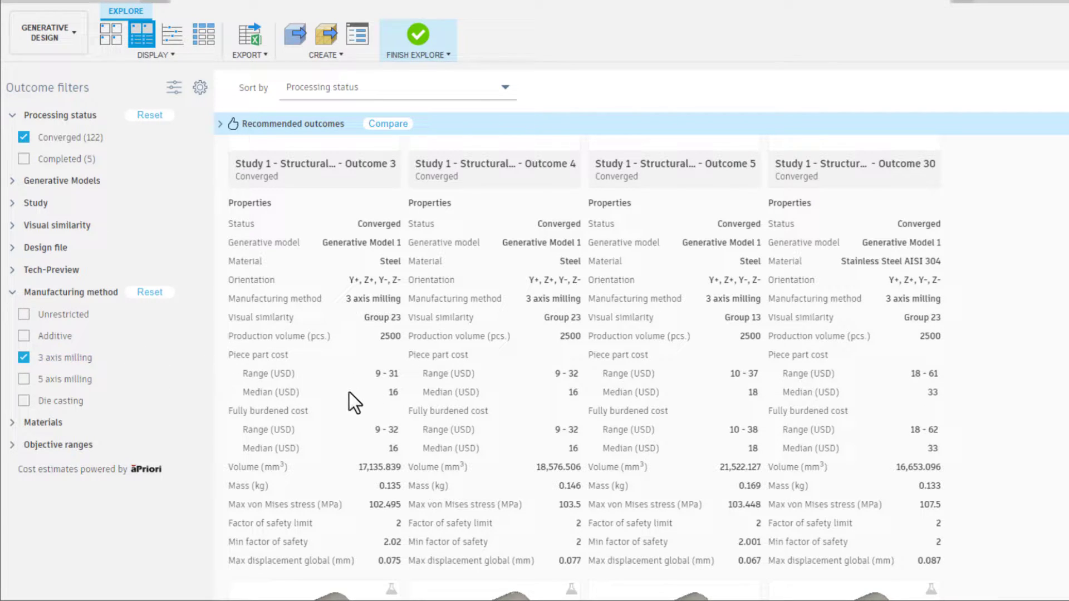
click(138, 380)
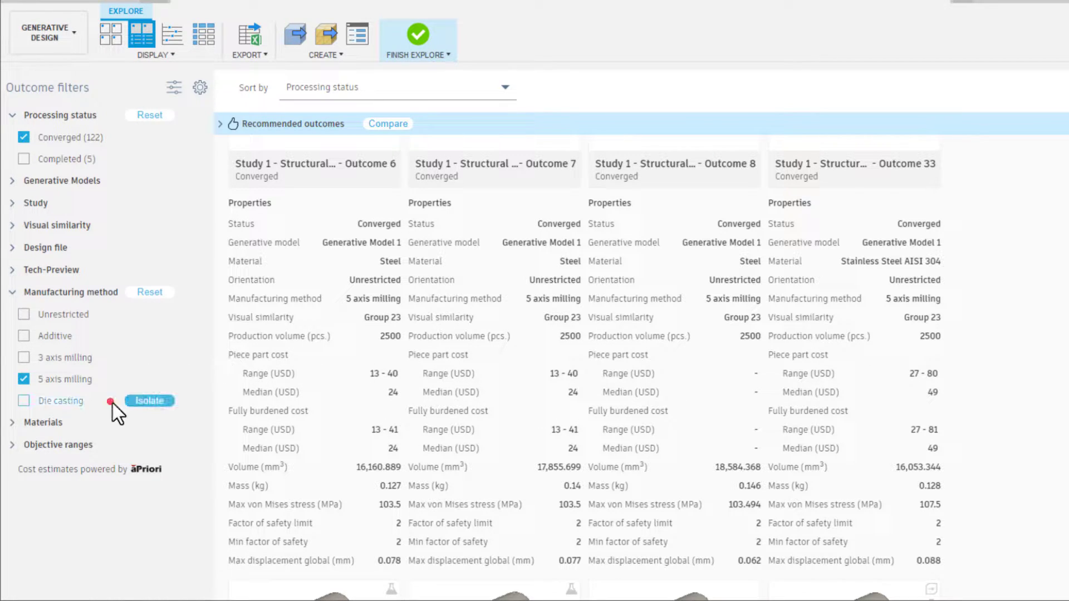
click(142, 400)
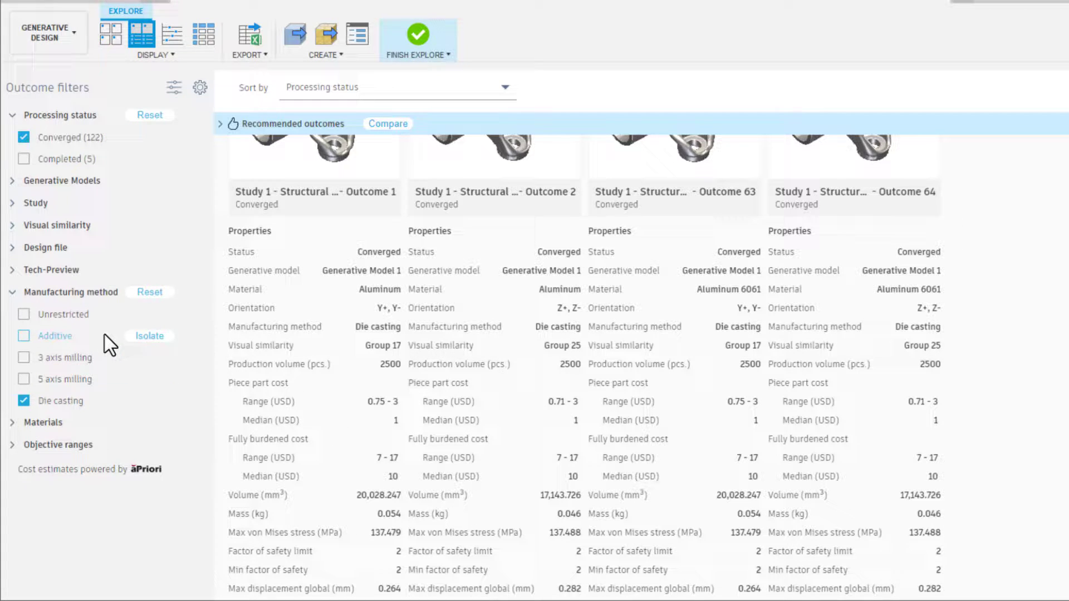
Limit the manufacturing methods to 3 axis milling, 5 axis milling and Die casting, leaving Additive out.
click(149, 336)
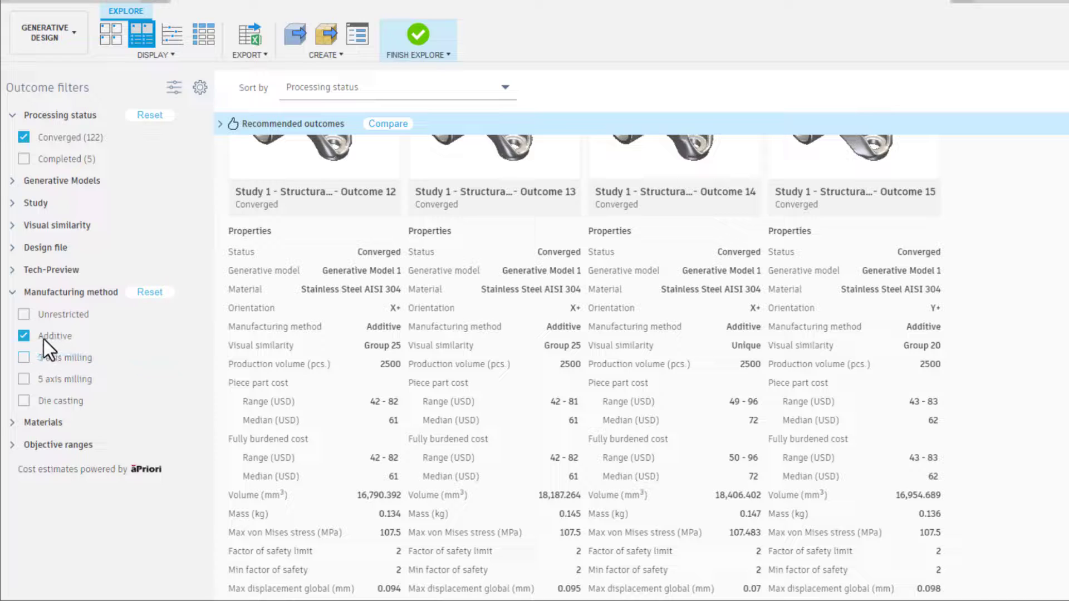
click(24, 335)
click(24, 356)
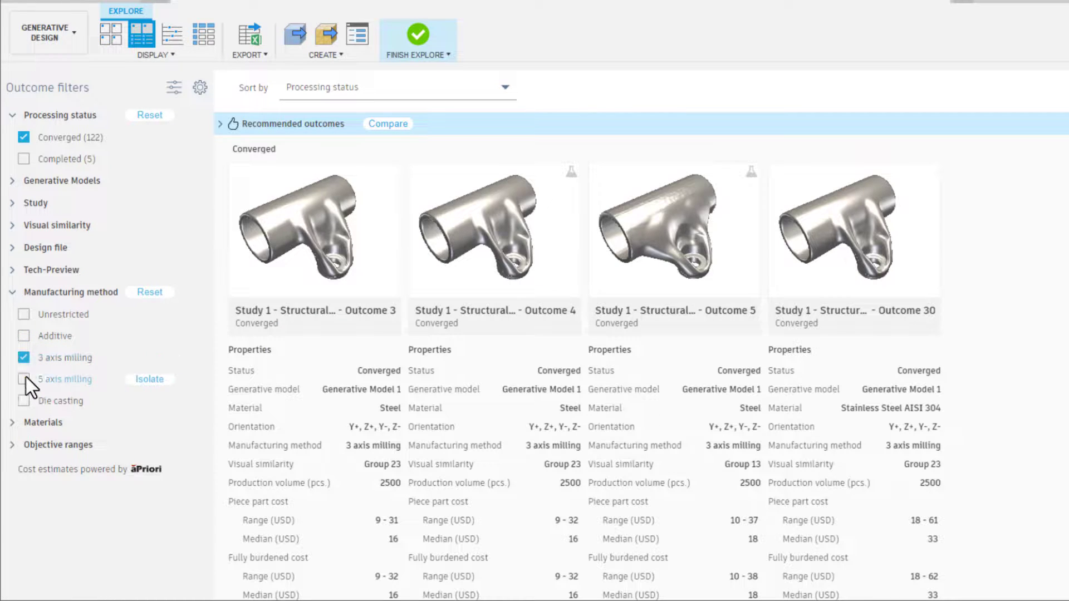
click(25, 378)
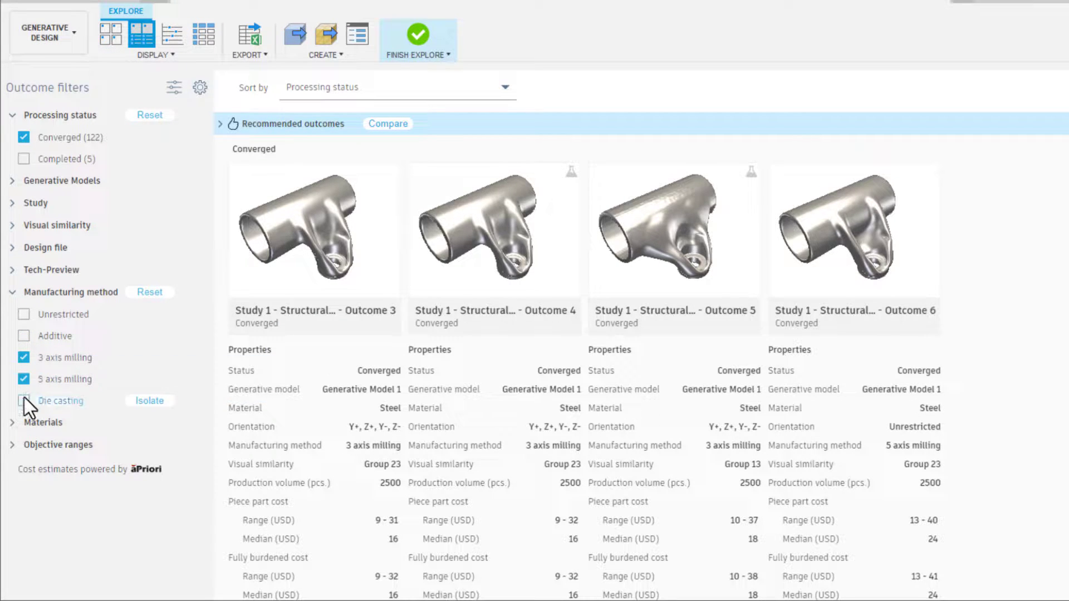
click(25, 398)
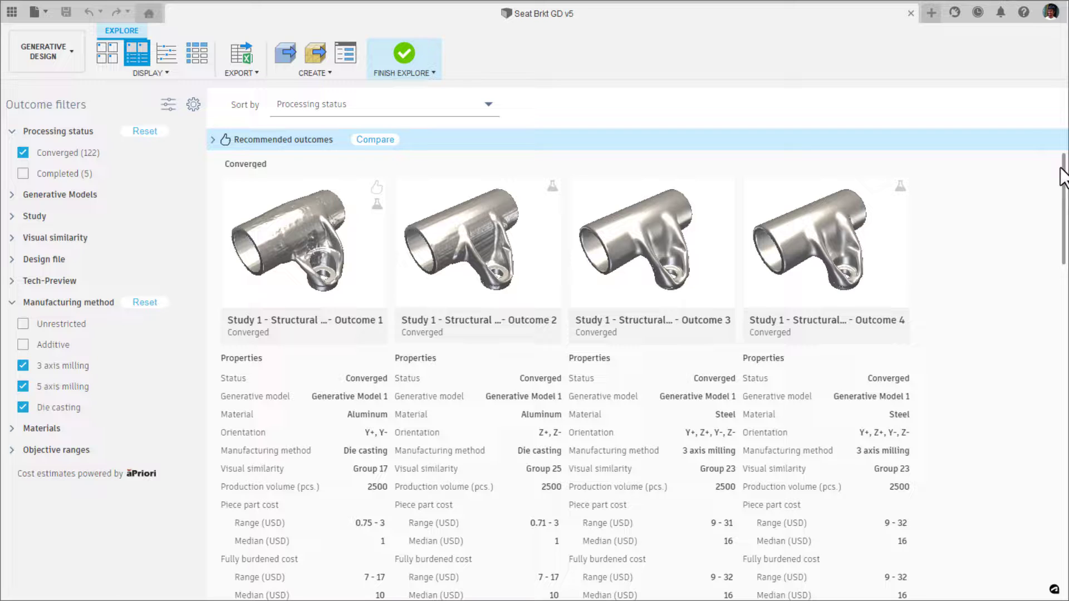
mouse_move(1063, 177)
mouse_down()
mouse_move(1067, 532)
mouse_move(1067, 179)
mouse_up()
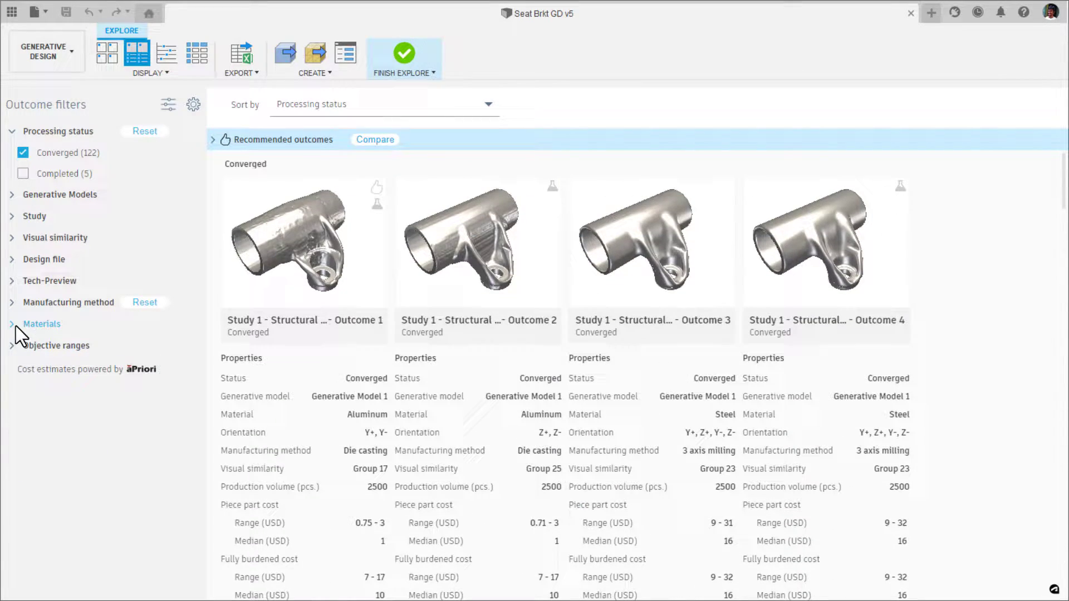
Check the options of the Materials filter and collapse it again.
click(13, 324)
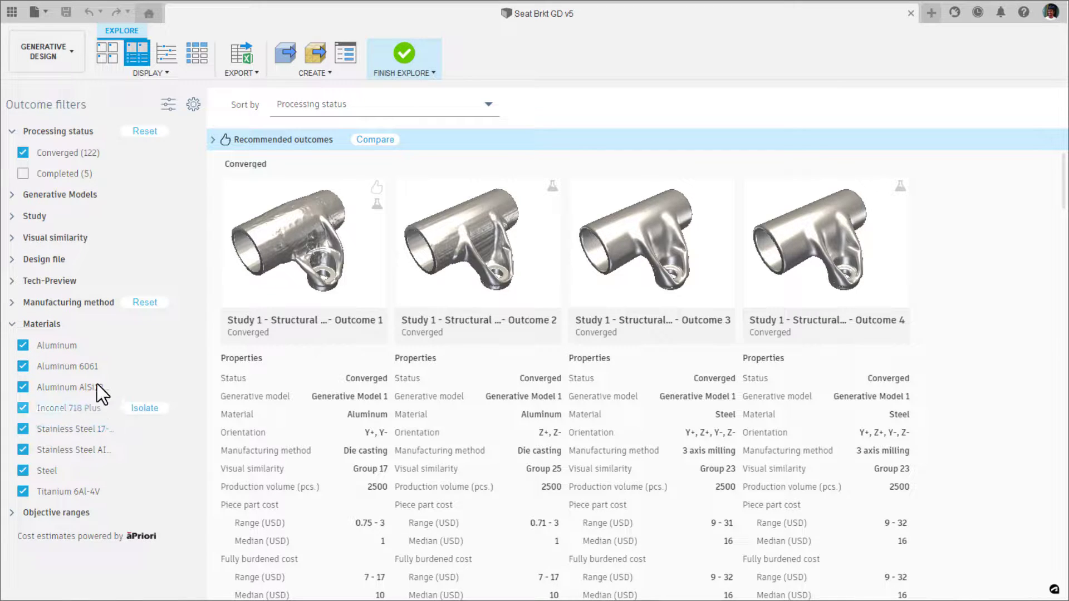
mouse_move(126, 346)
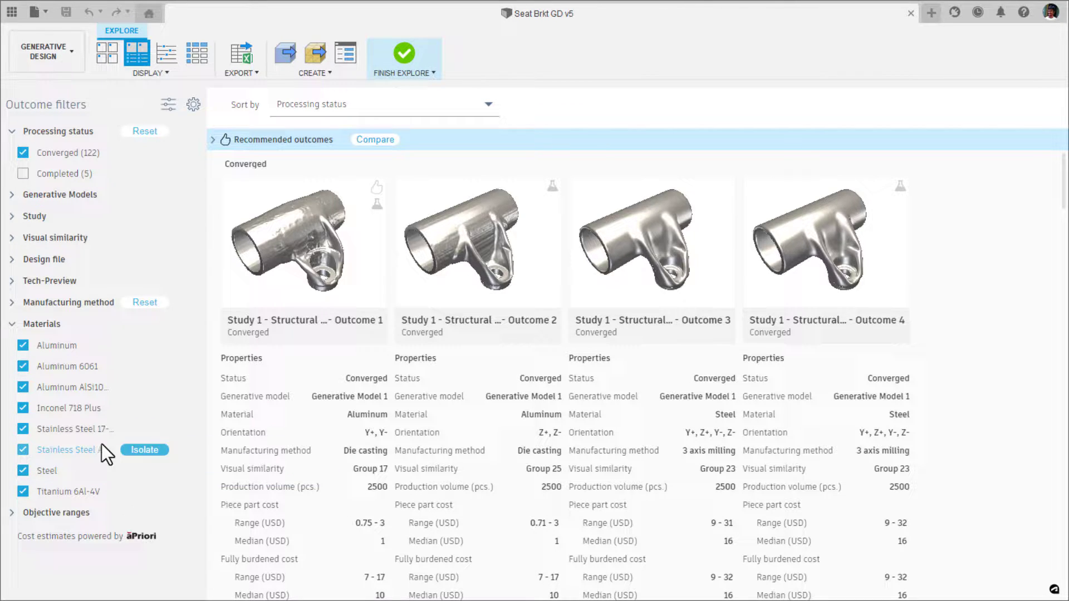
click(14, 327)
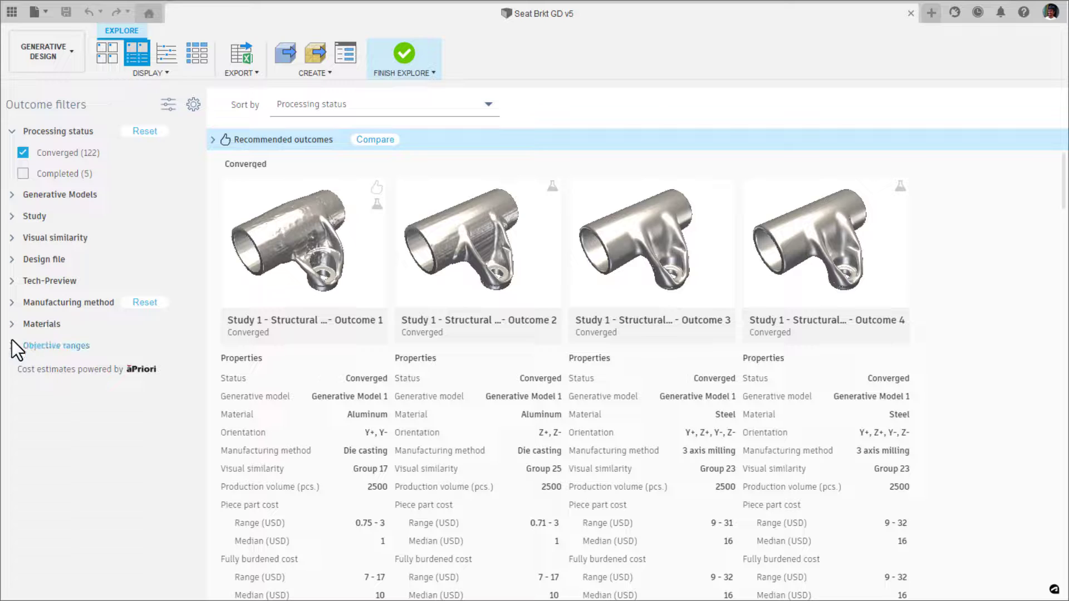
In the objective ranges, raise the lower limit of Min factor of safety to 1.977 and cap the piece part cost at 100 USD.
click(12, 341)
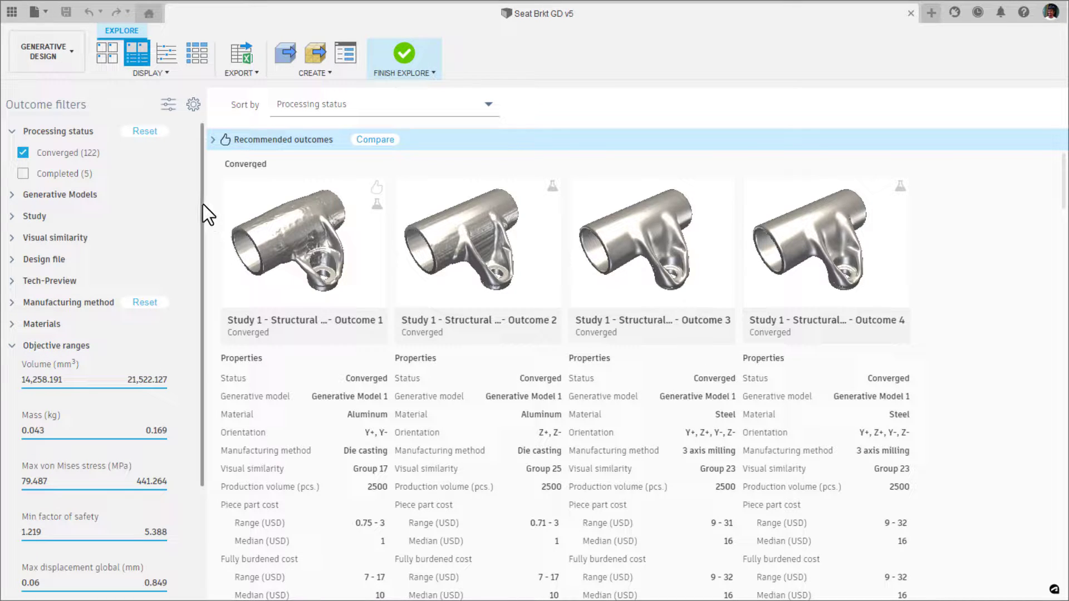
scroll(203, 205, down, 4)
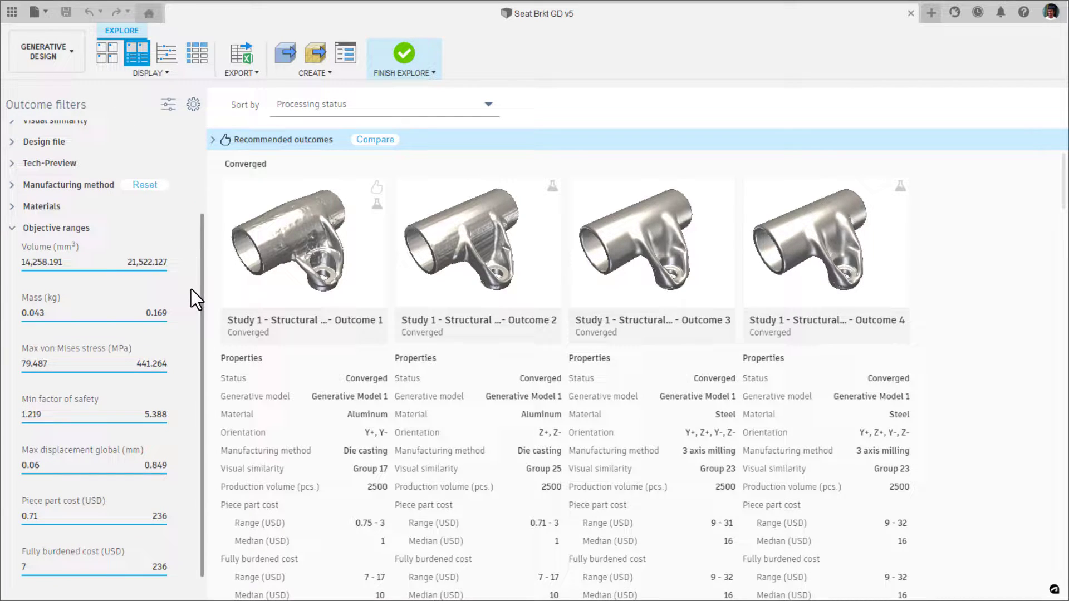
scroll(192, 289, down, 1)
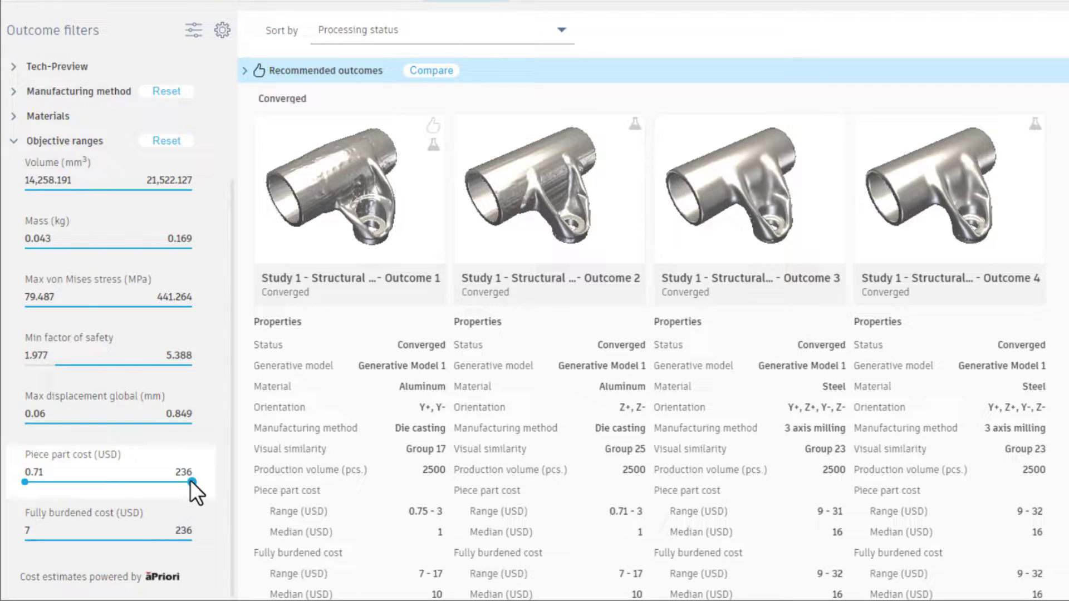
drag(168, 480, 95, 483)
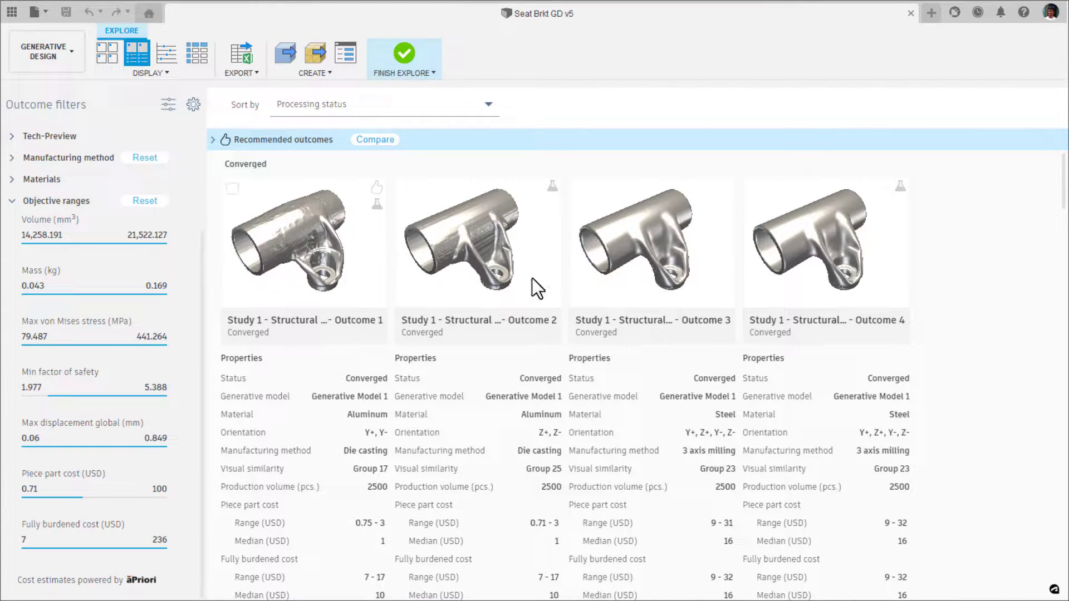
Look through the filtered outcomes with their properties, and go through them again as thumbnails only.
drag(1063, 173, 1064, 259)
scroll(1064, 301, up, 12)
drag(1058, 348, 1068, 170)
click(103, 49)
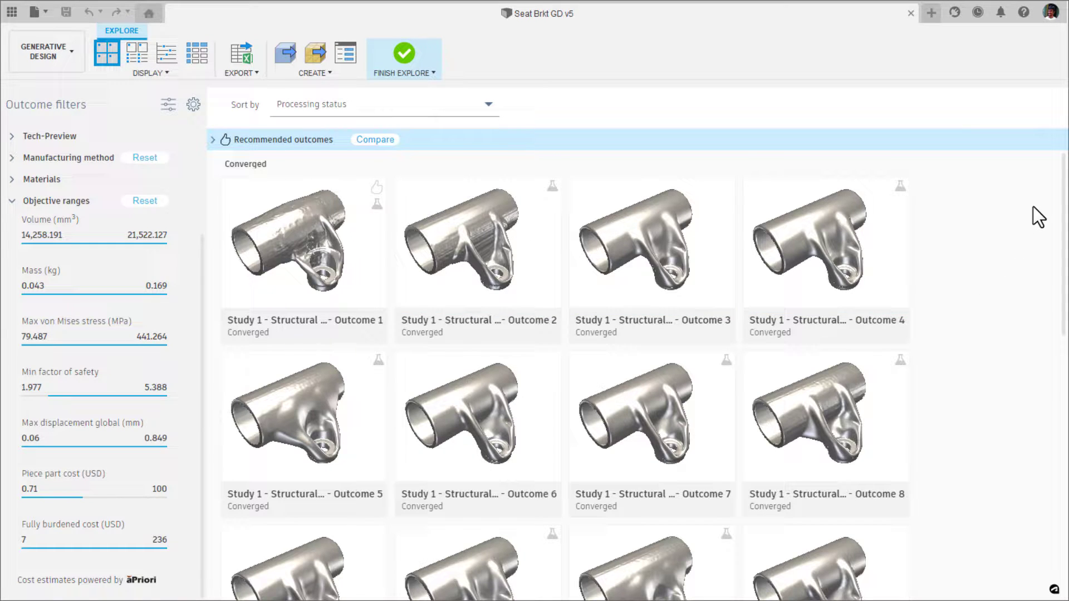
drag(1064, 167, 1046, 436)
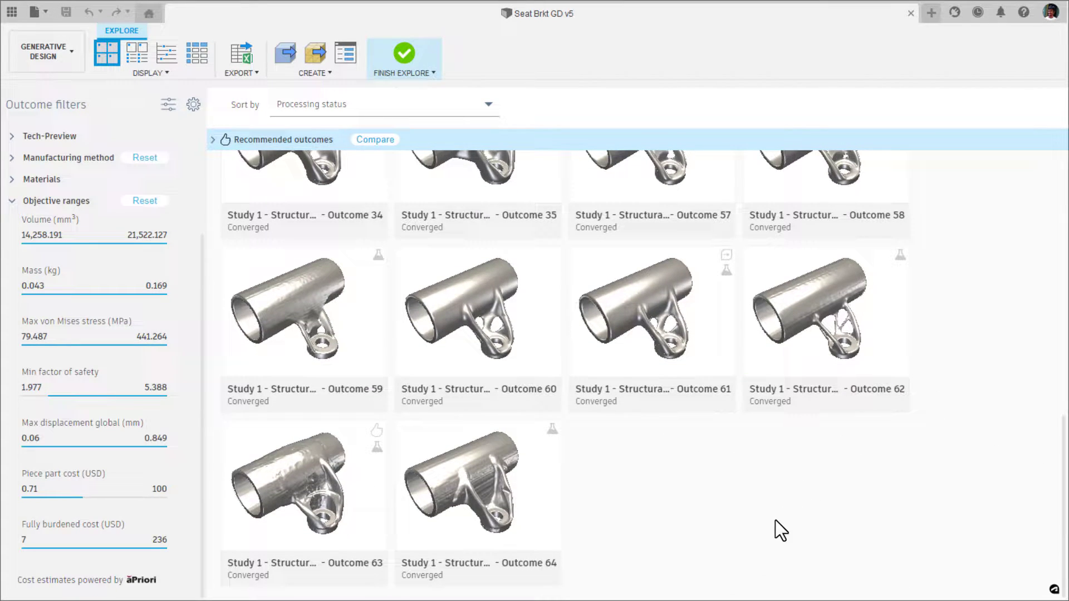
Open Outcome 62 of Study 1 and step through its iterations from 1 back up to 22.
double_click(817, 300)
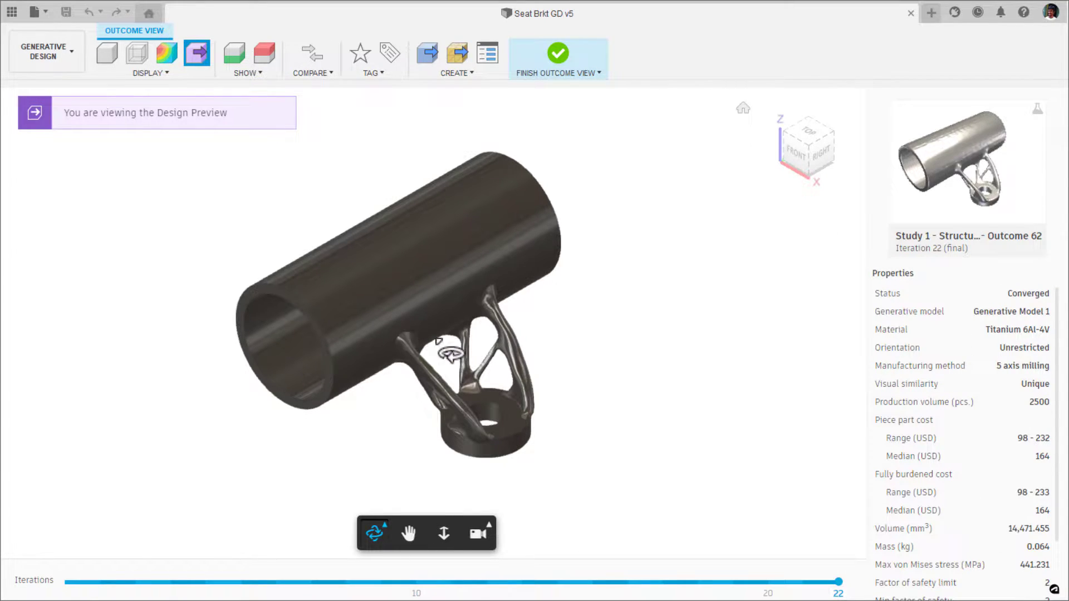
drag(589, 382, 722, 388)
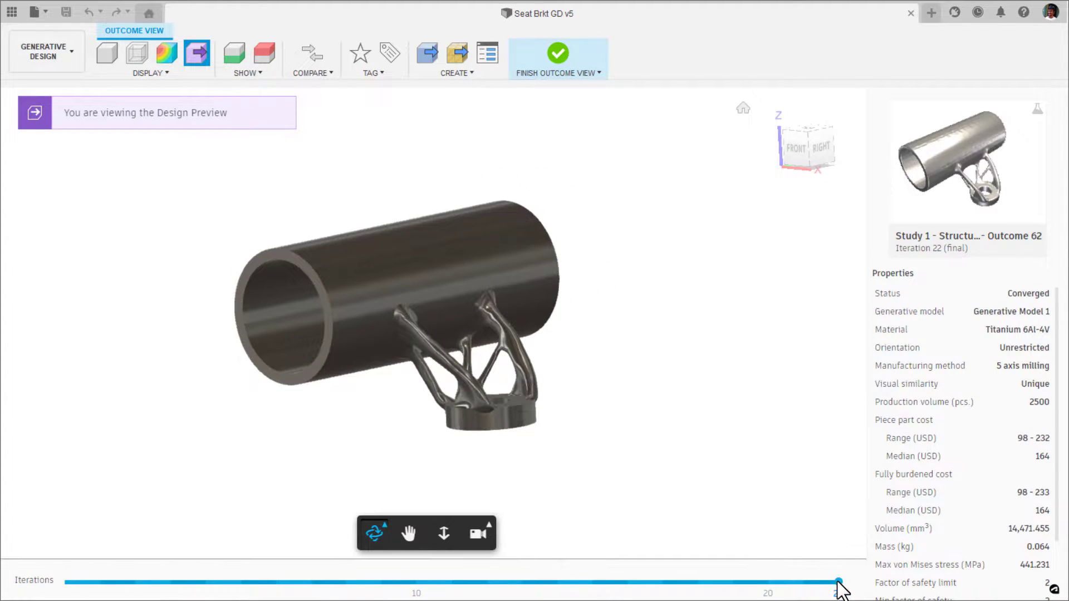
drag(838, 581, 170, 557)
drag(325, 553, 181, 559)
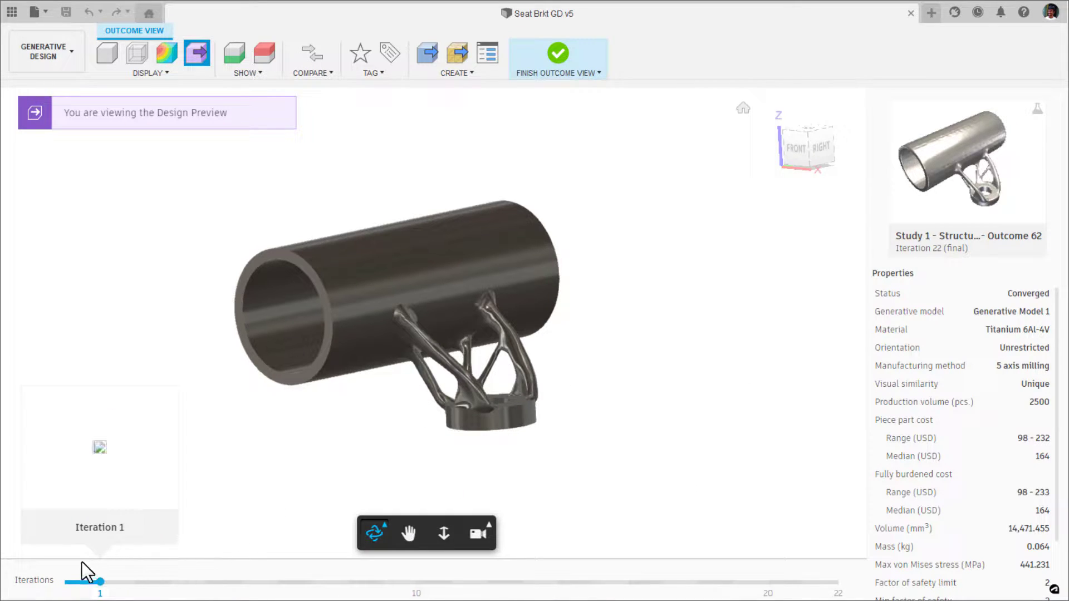
drag(82, 562, 661, 588)
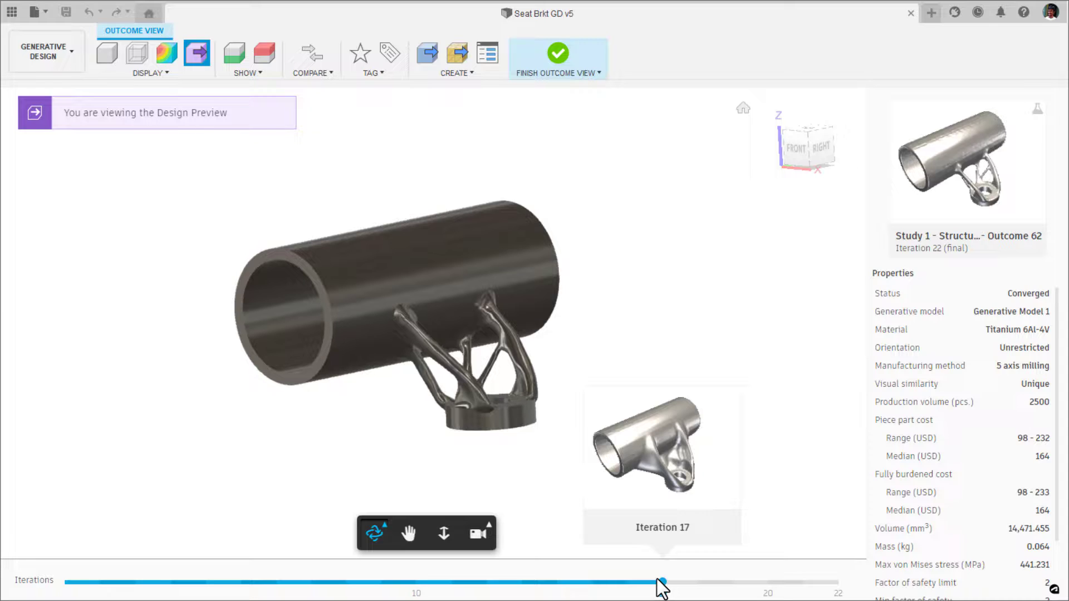
drag(661, 586, 835, 591)
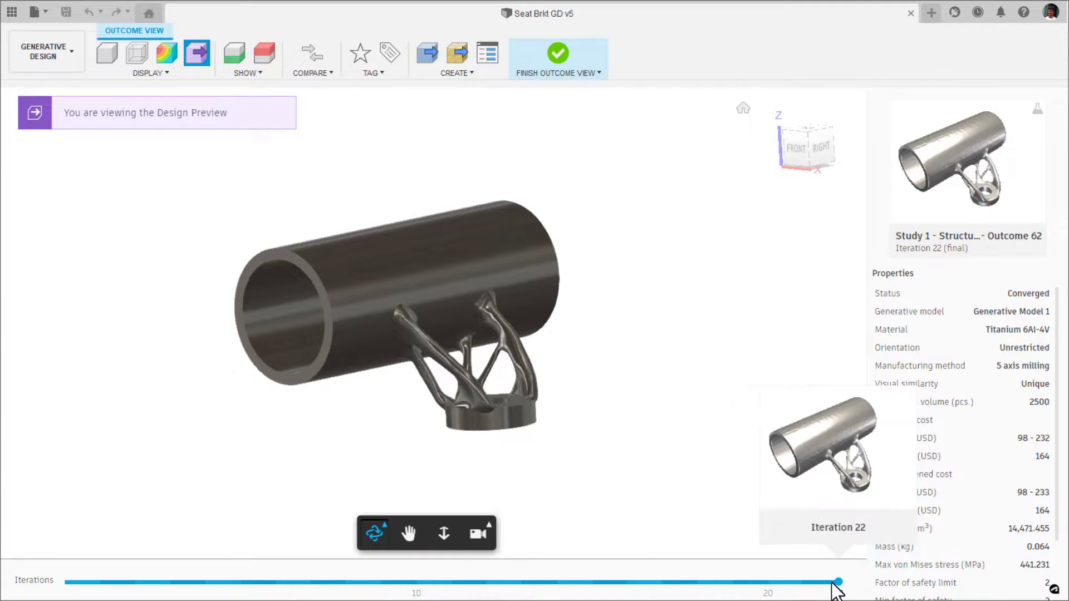
Inspect Outcome 62 from several angles in its Design Preview, plain solid display and Transparent View.
drag(521, 334, 554, 335)
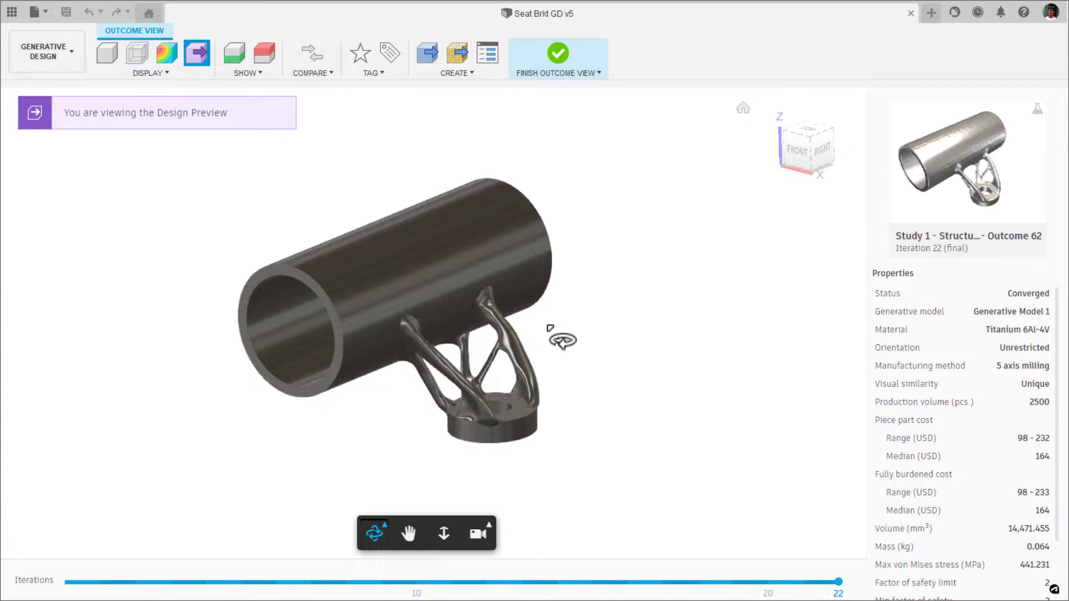
drag(555, 336, 639, 339)
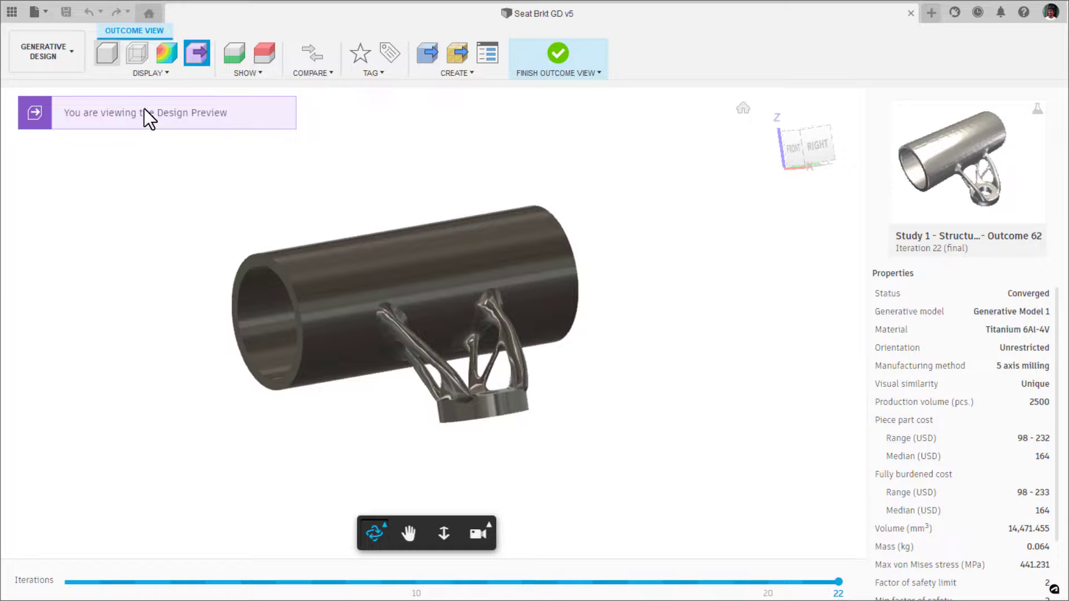
click(106, 61)
drag(553, 300, 348, 262)
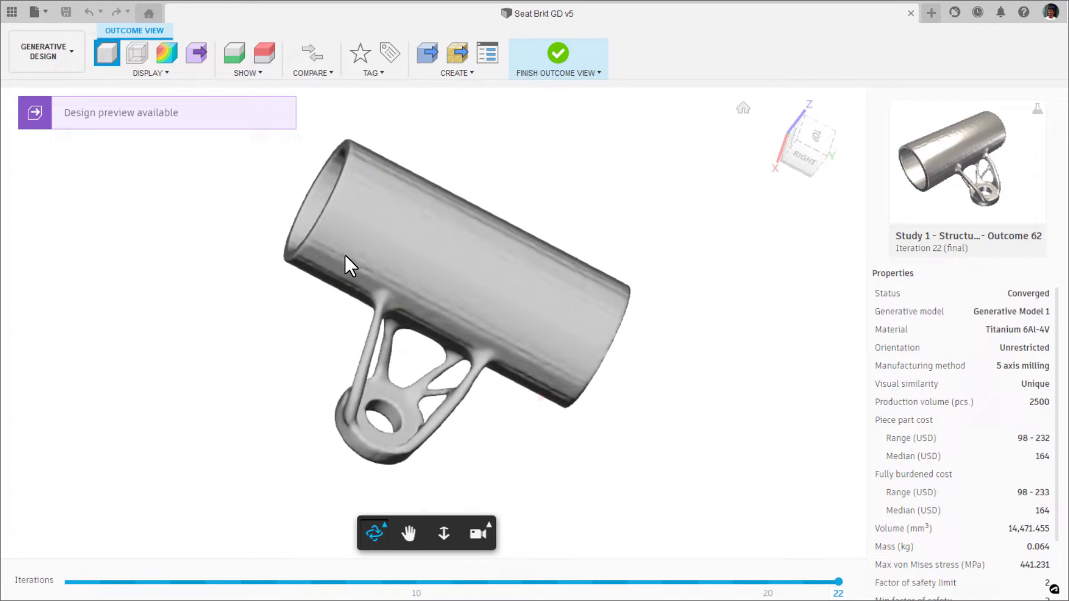
click(137, 54)
drag(494, 341, 291, 244)
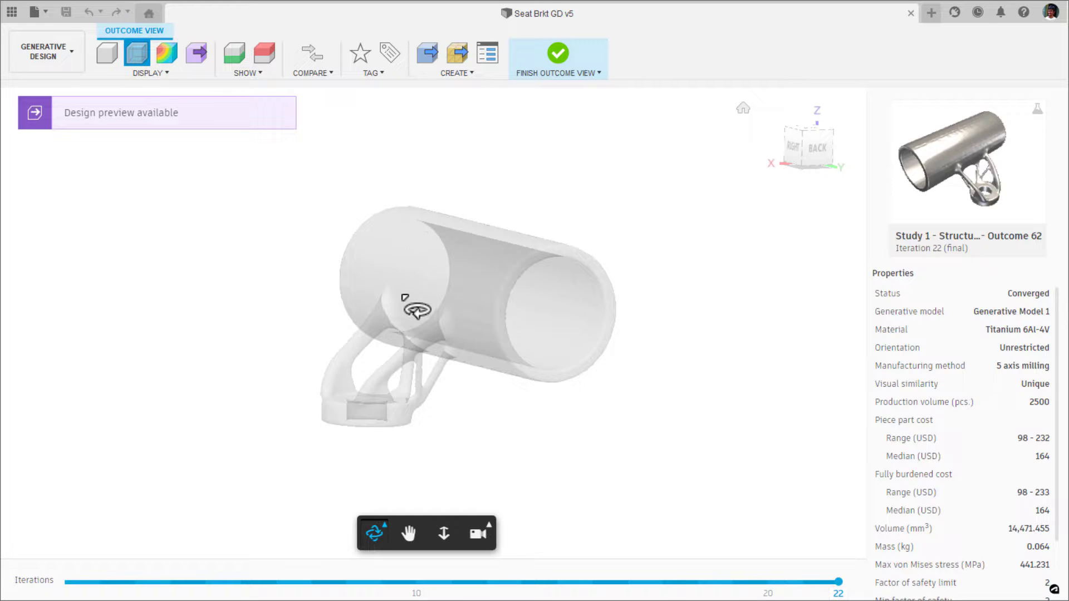
Examine the stress distribution on Outcome 62 from several angles, and return to its Design Preview.
click(160, 51)
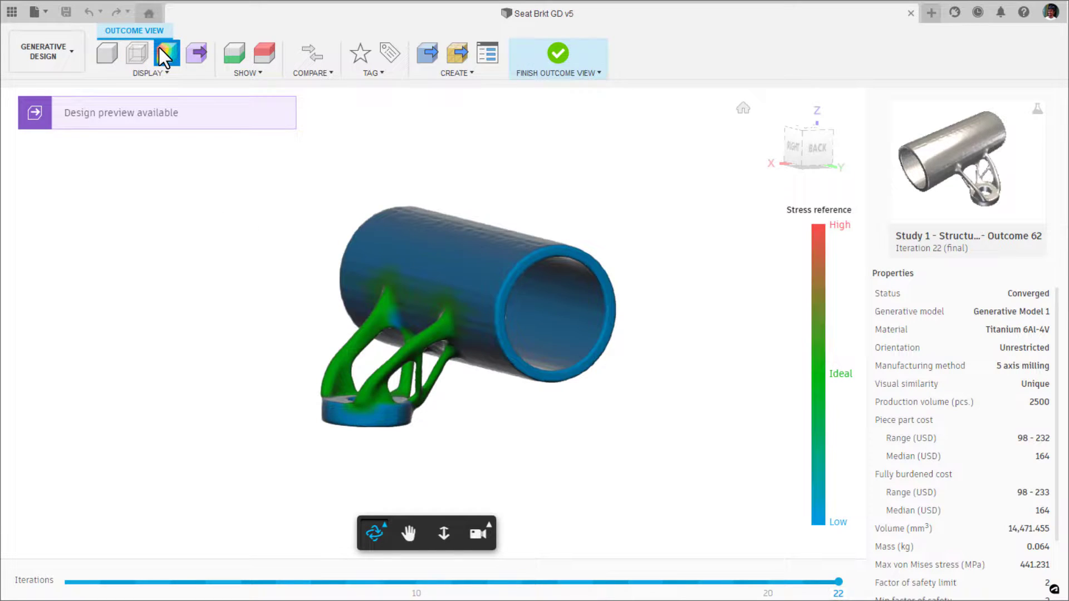
drag(317, 362, 498, 392)
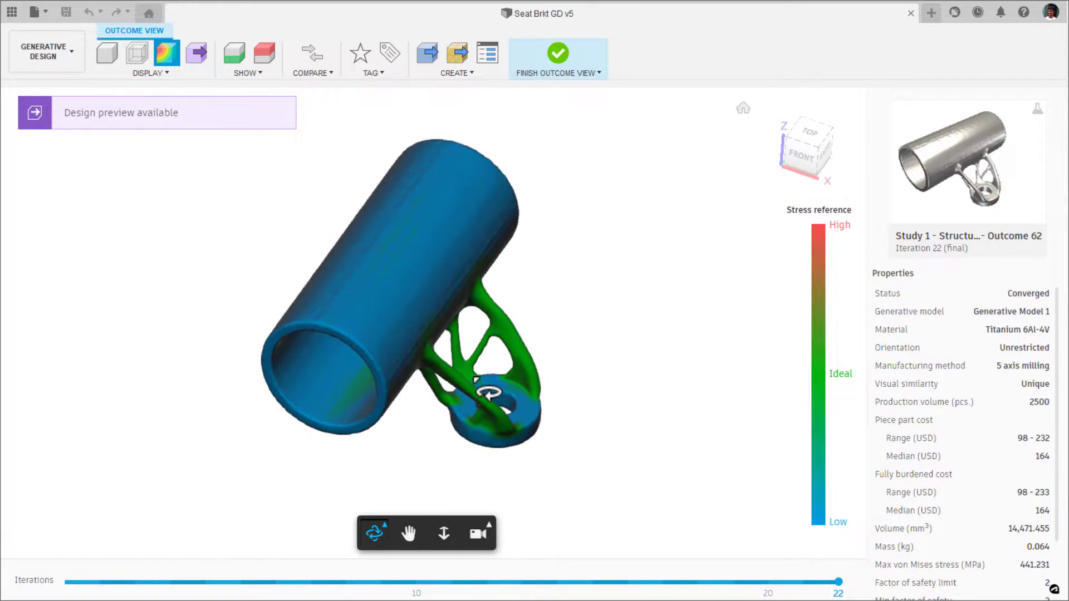
drag(560, 414, 451, 418)
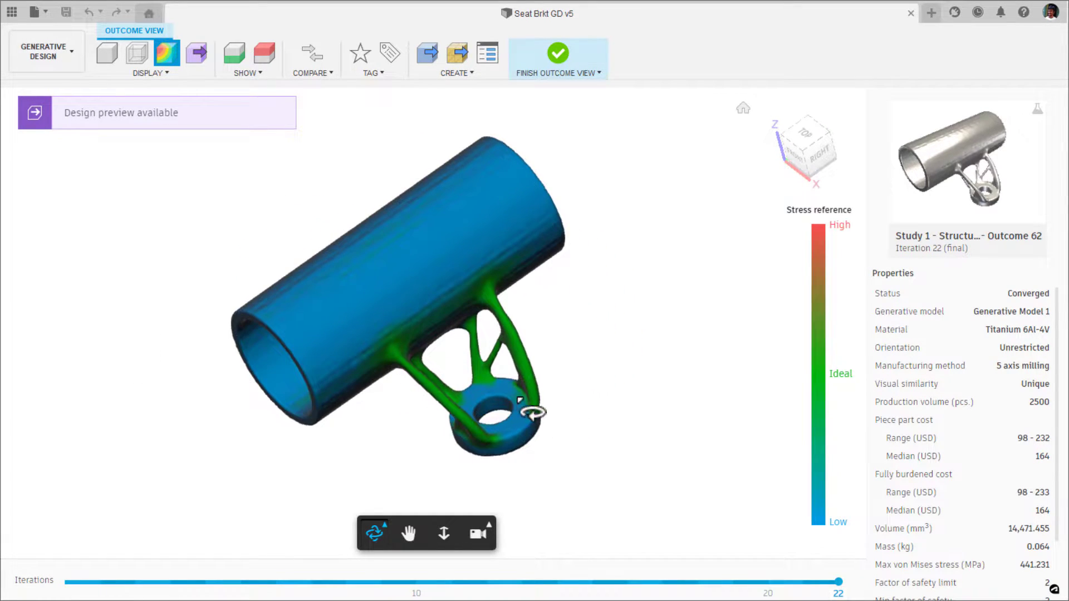
middle_drag(554, 408, 538, 371)
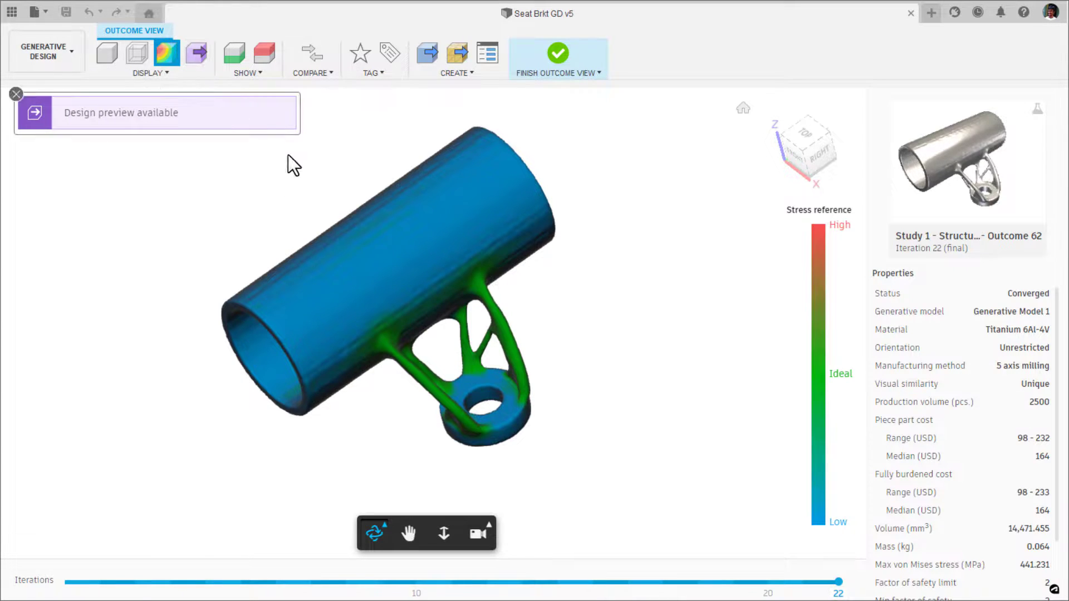
drag(528, 451, 301, 438)
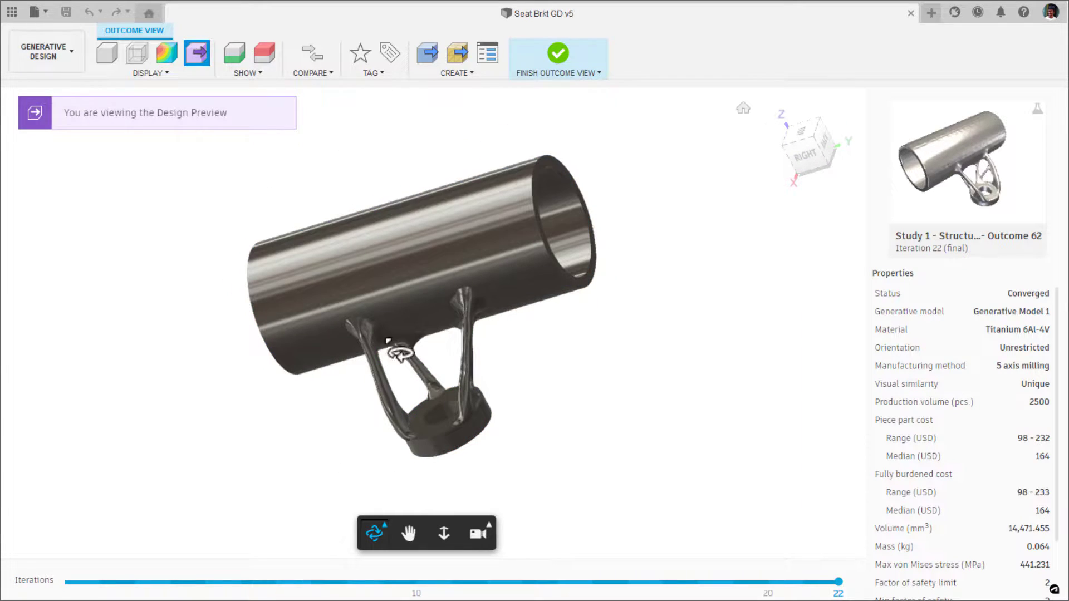
drag(396, 353, 581, 389)
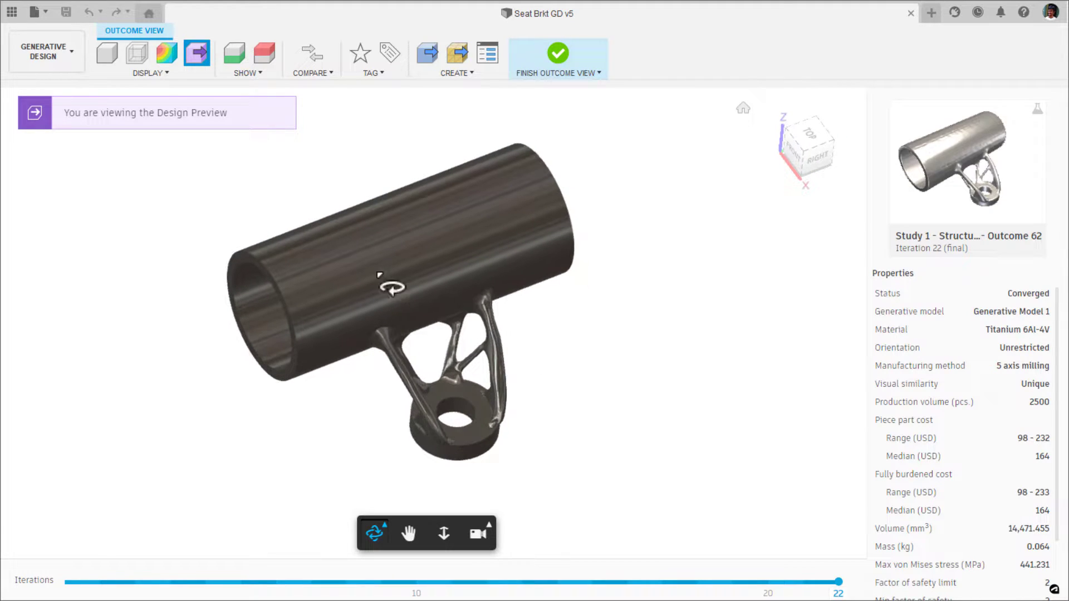
Display the preserve and obstacle geometry on Outcome 62 and inspect it from several angles.
click(238, 61)
drag(326, 129, 412, 233)
click(266, 57)
drag(359, 131, 234, 327)
click(791, 148)
click(743, 110)
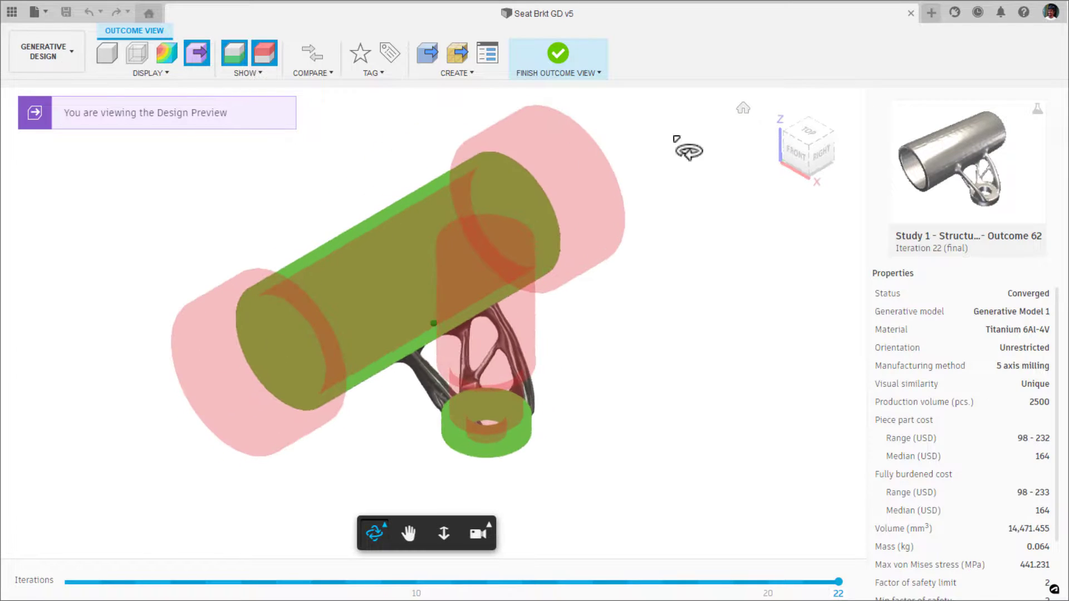
click(266, 73)
click(266, 73)
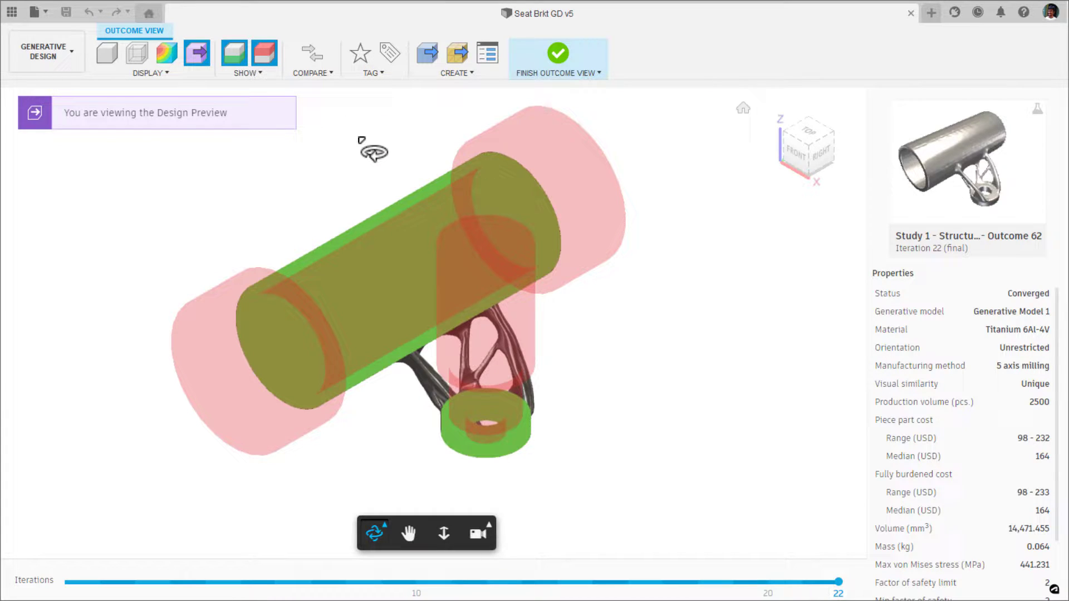
Create a label named "filtered Best" and assign it to iteration 22 of Outcome 62.
click(387, 53)
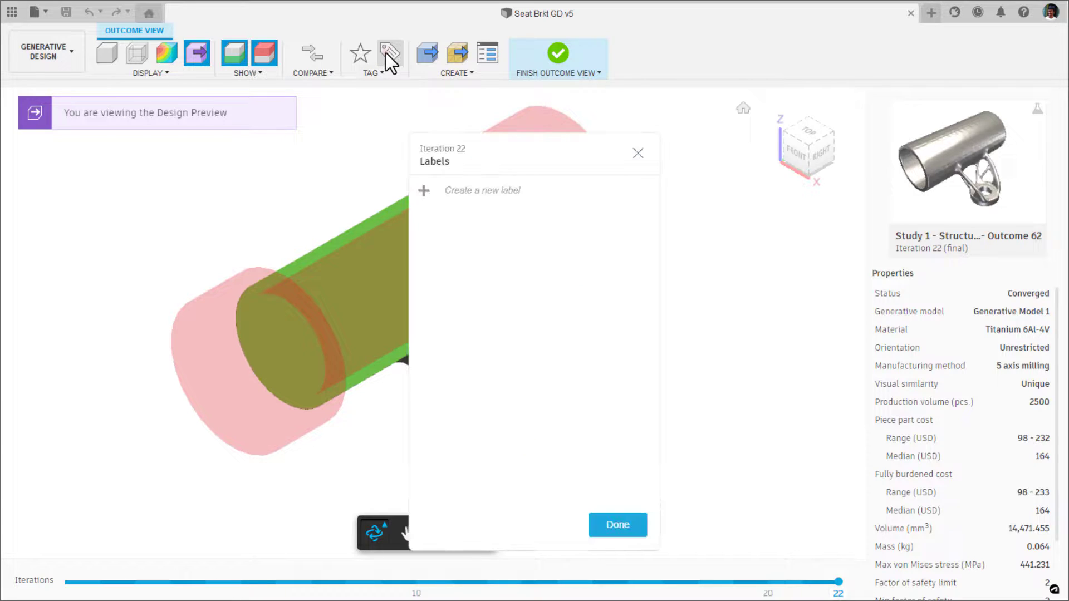
click(428, 188)
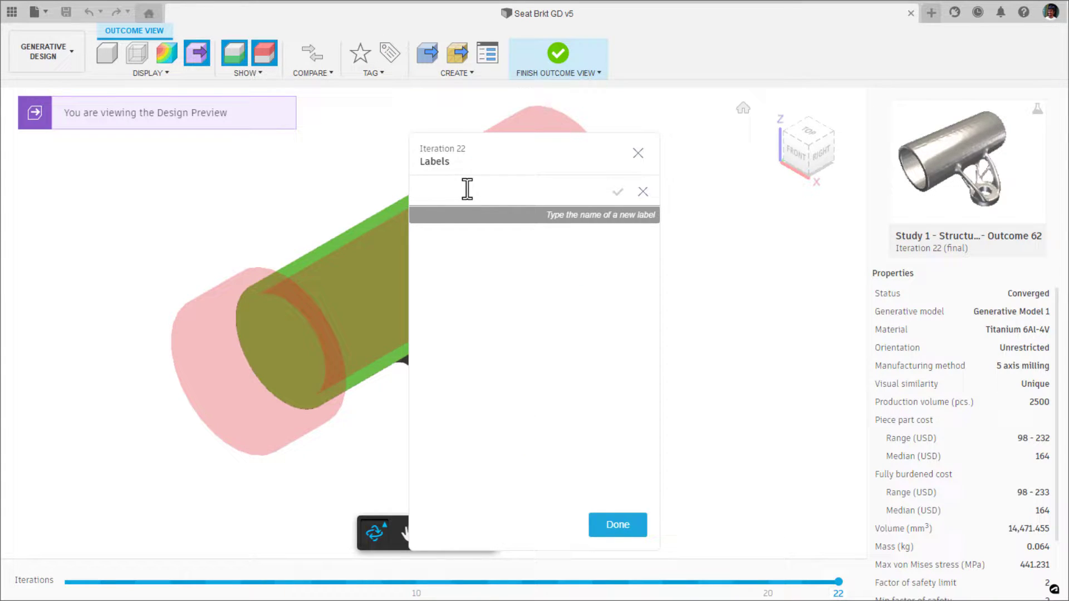
text(filtered Best)
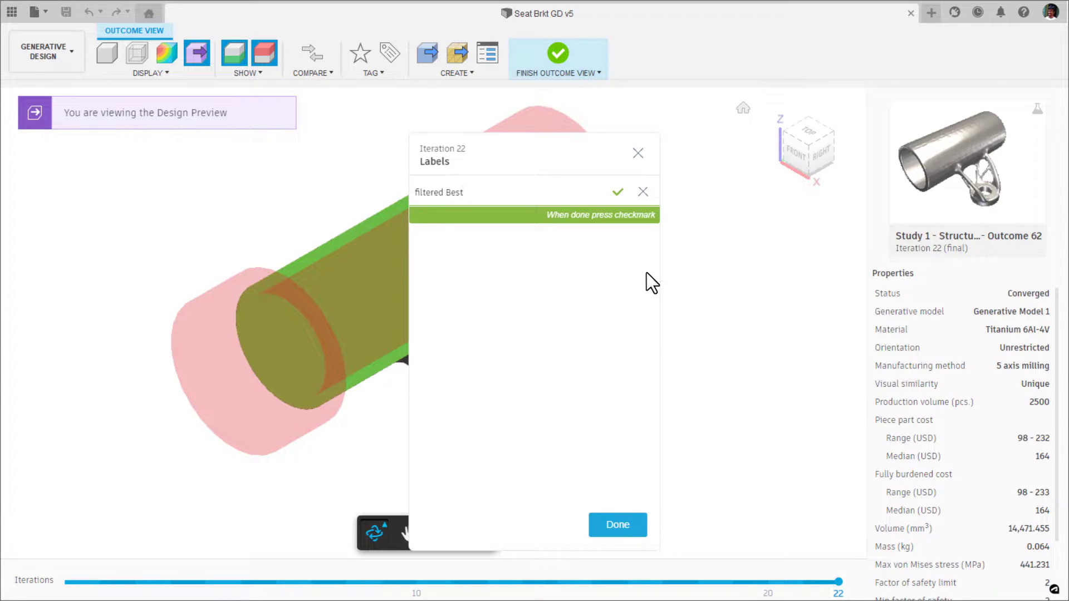
click(618, 191)
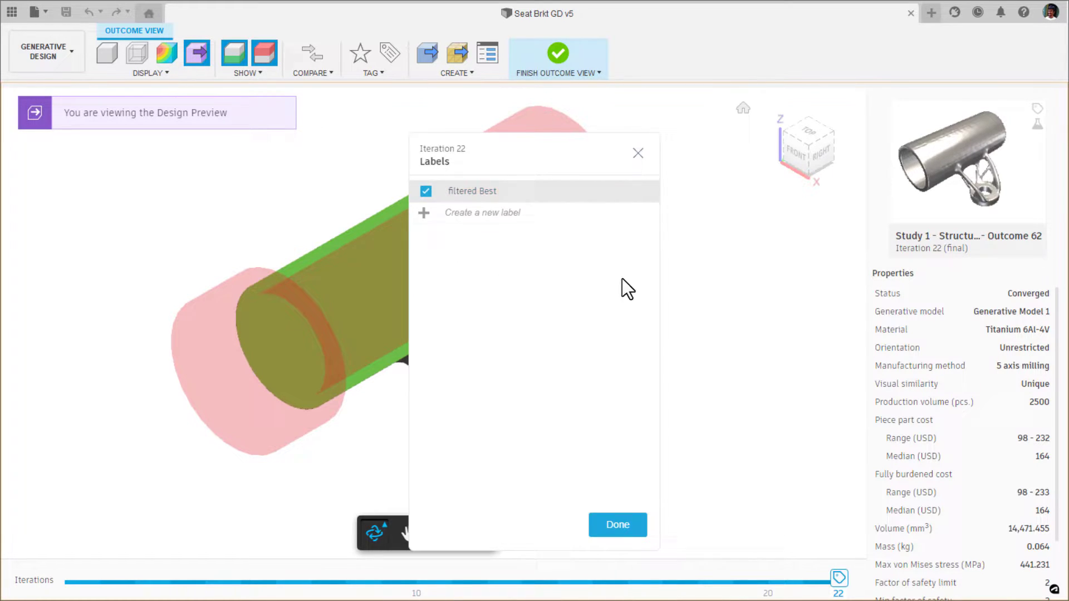
click(600, 525)
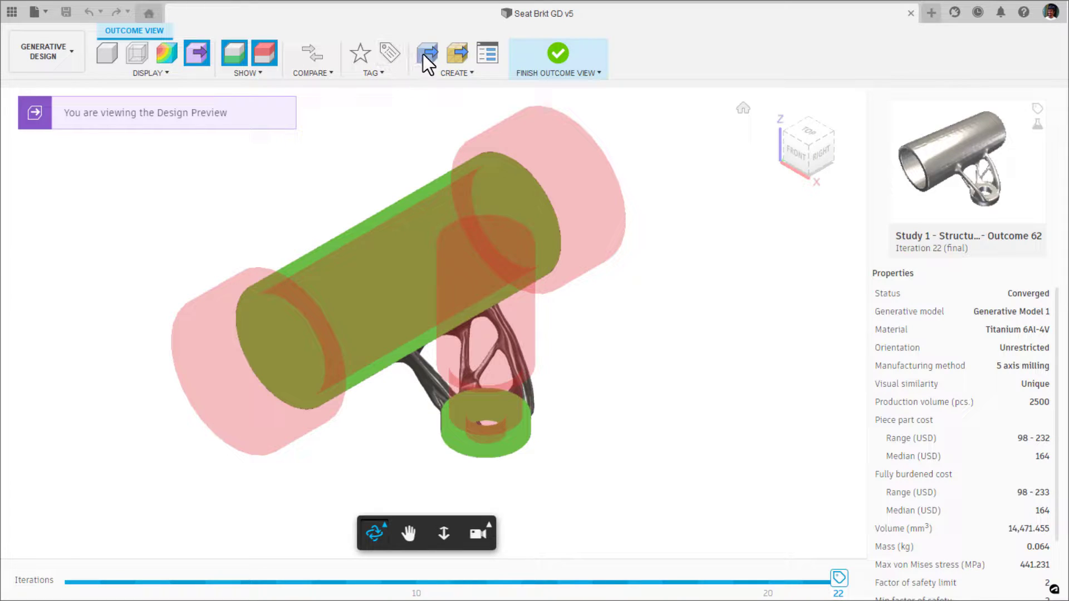
Isolate the outcomes labelled "filtered Best" in the outcome overview, and reset the label filter.
click(556, 52)
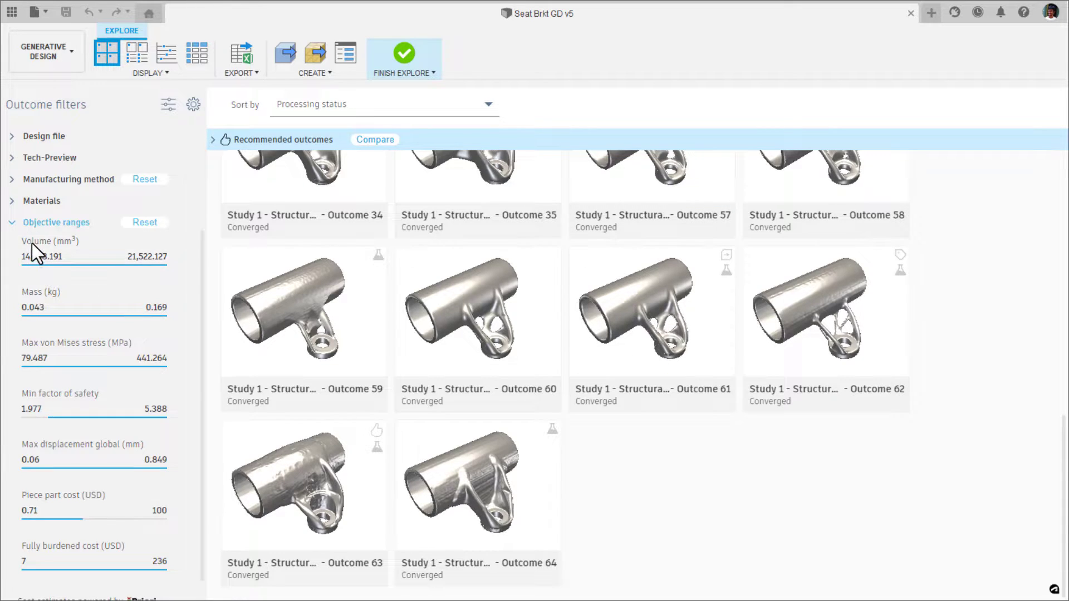
click(12, 223)
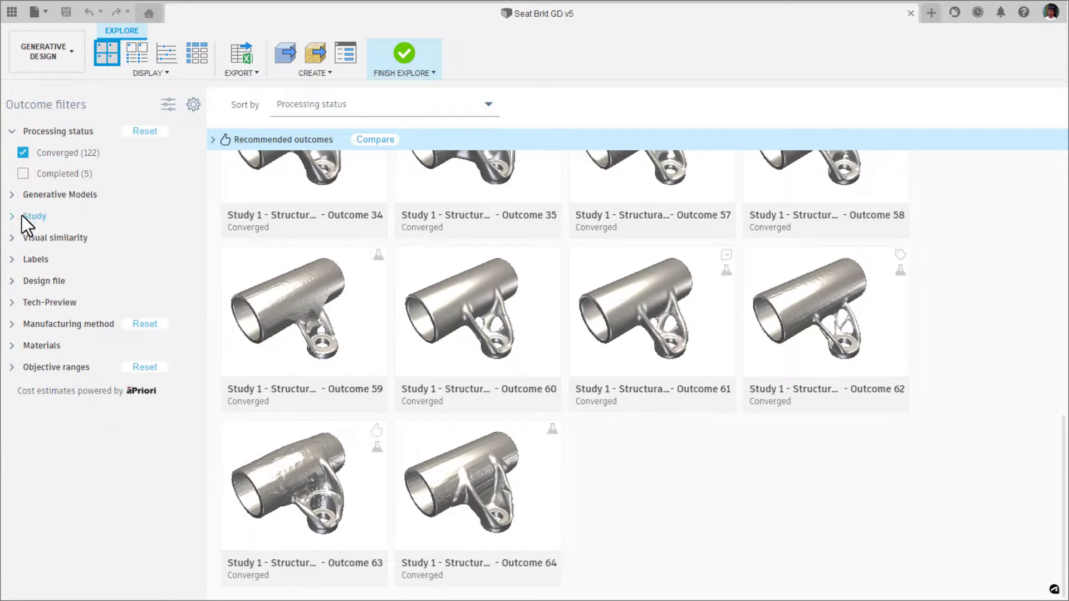
click(11, 260)
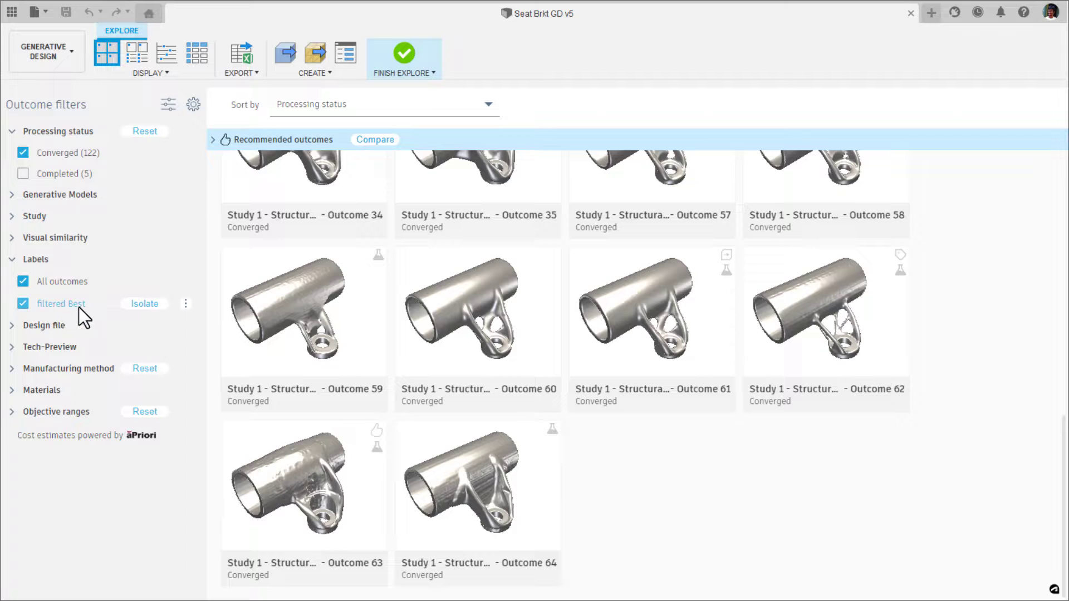
click(132, 303)
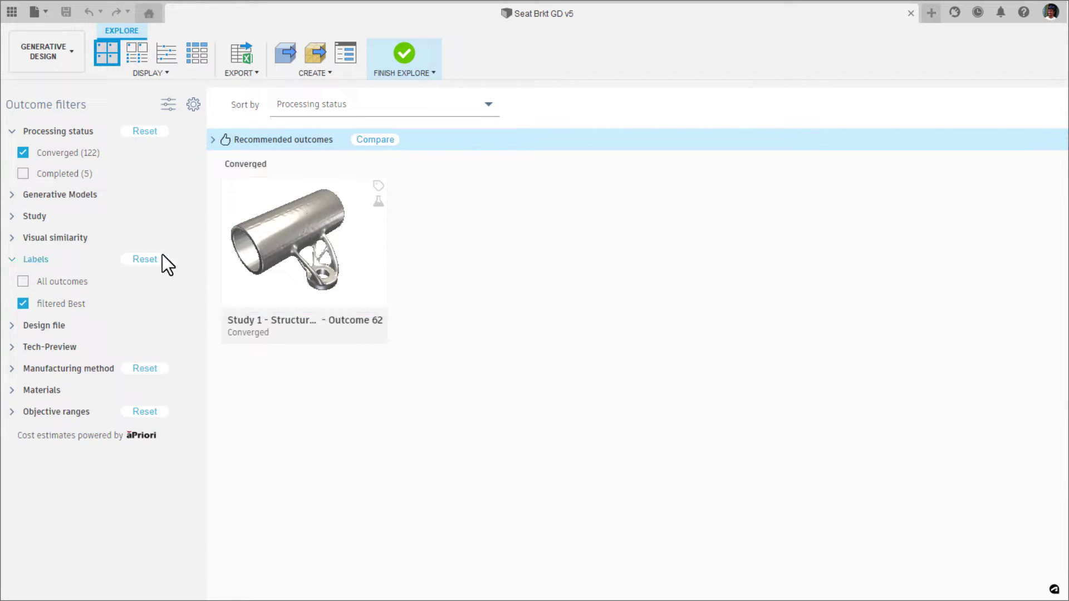
click(143, 259)
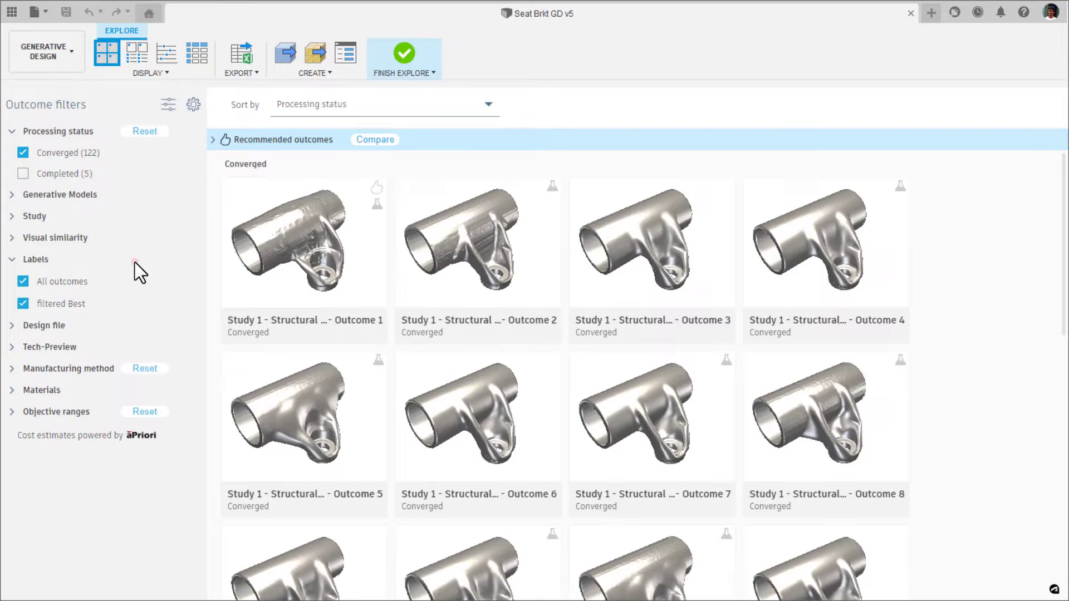
View the outcomes as a scatter plot of mass against max displacement global, piece part cost and finally min factor of safety.
click(159, 48)
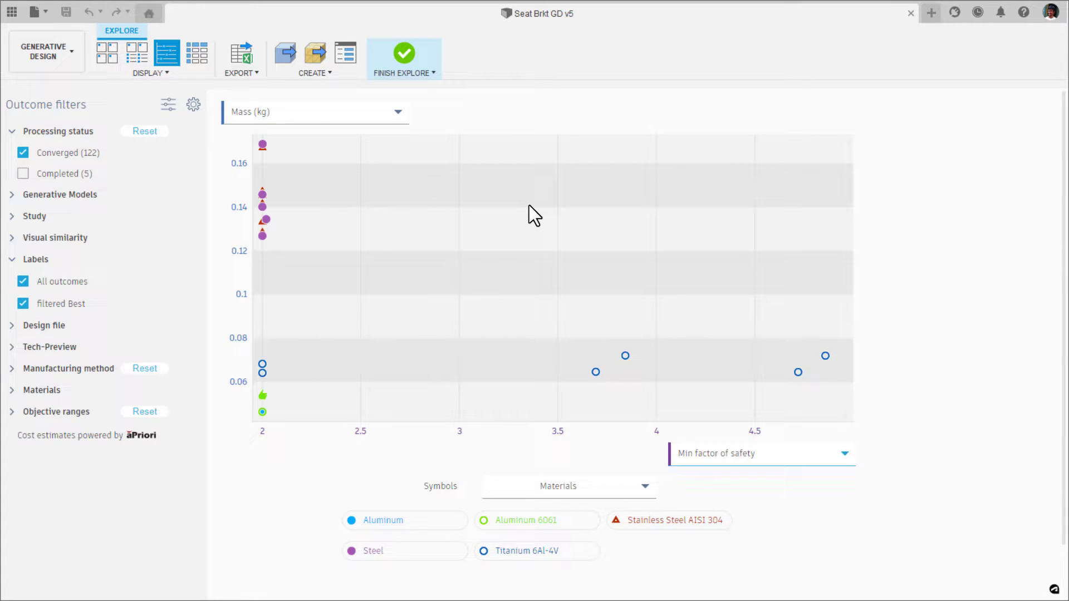
click(752, 458)
click(724, 399)
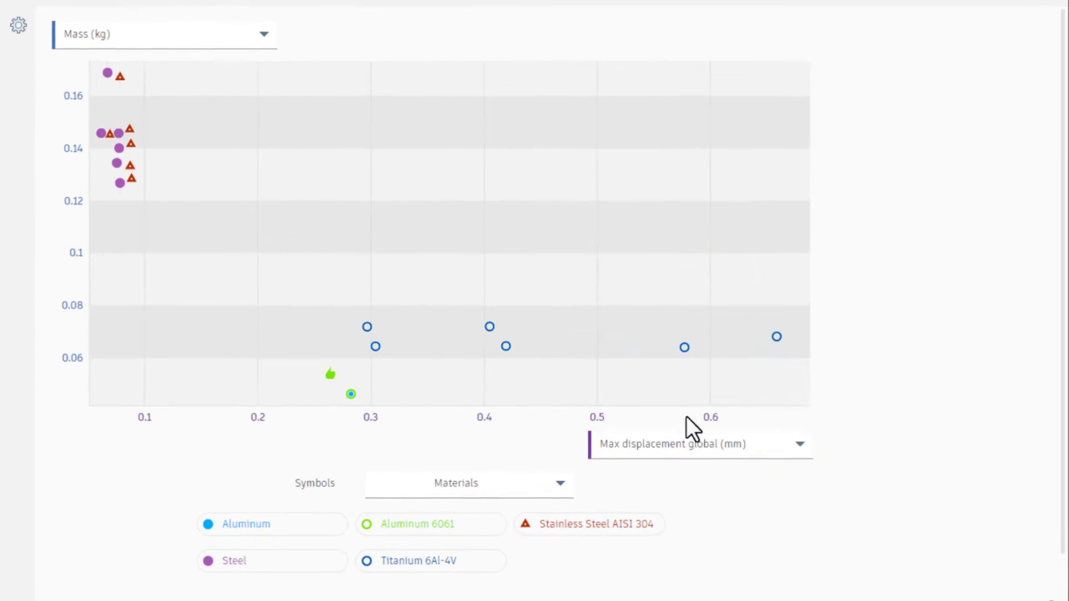
click(733, 449)
click(735, 437)
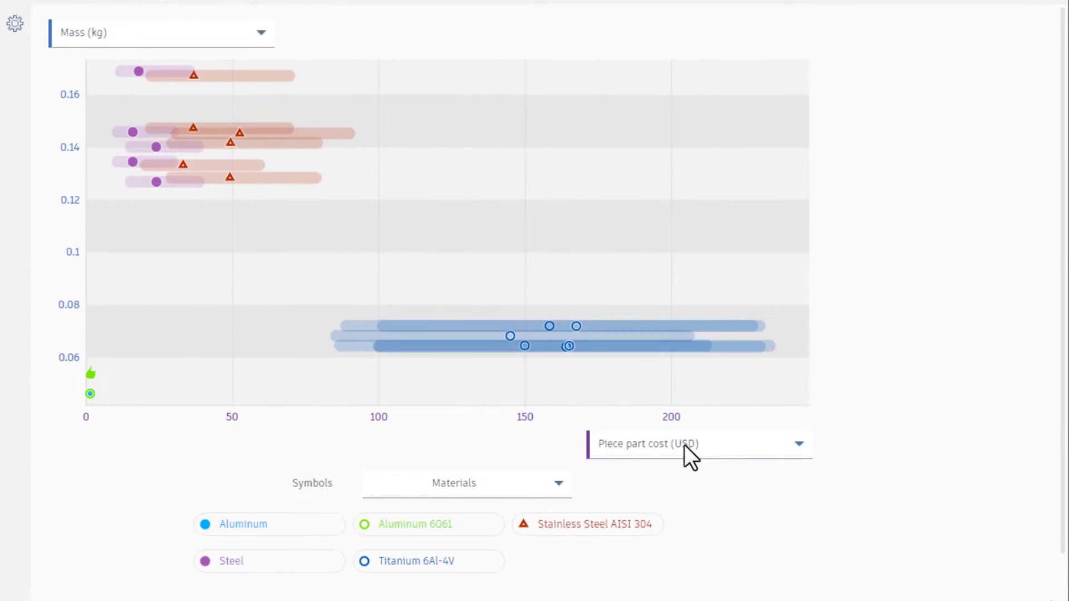
click(684, 446)
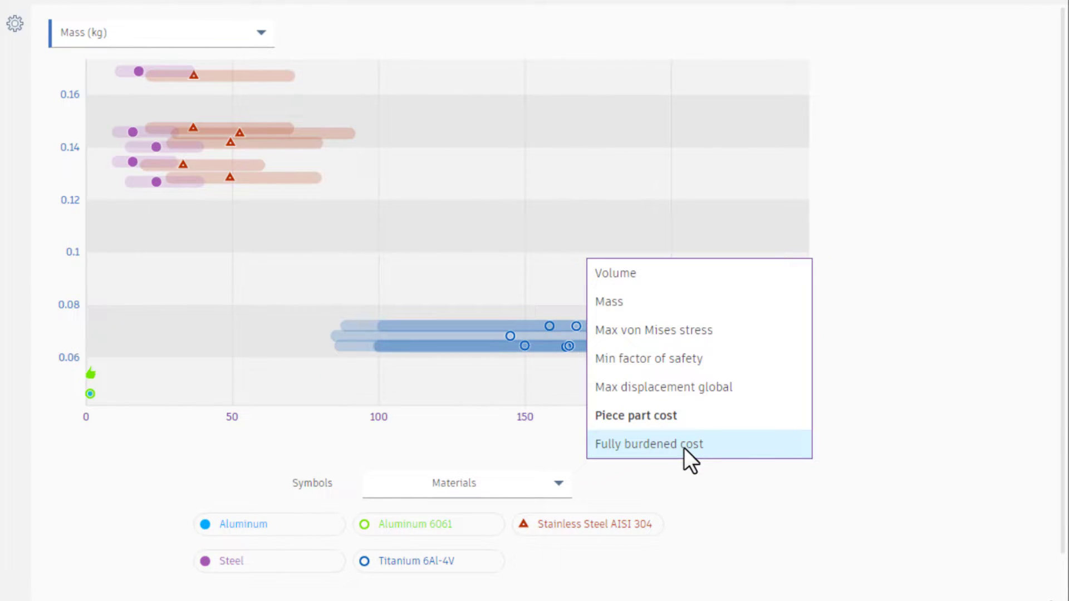
click(670, 367)
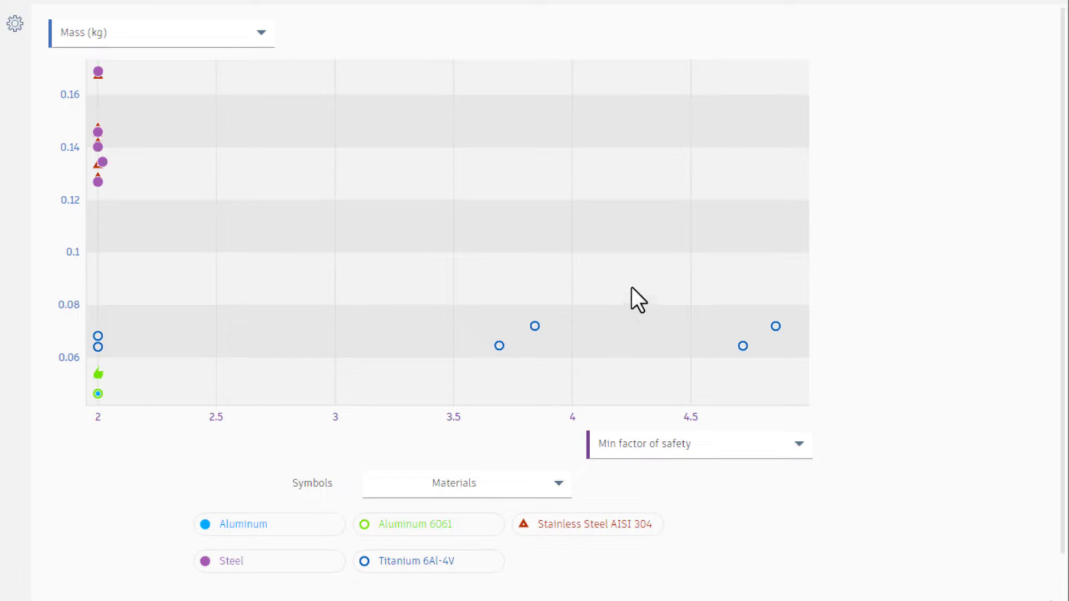
Zoom the scatter plot in on the four titanium outcomes with higher safety factors and select Outcome 57.
click(97, 394)
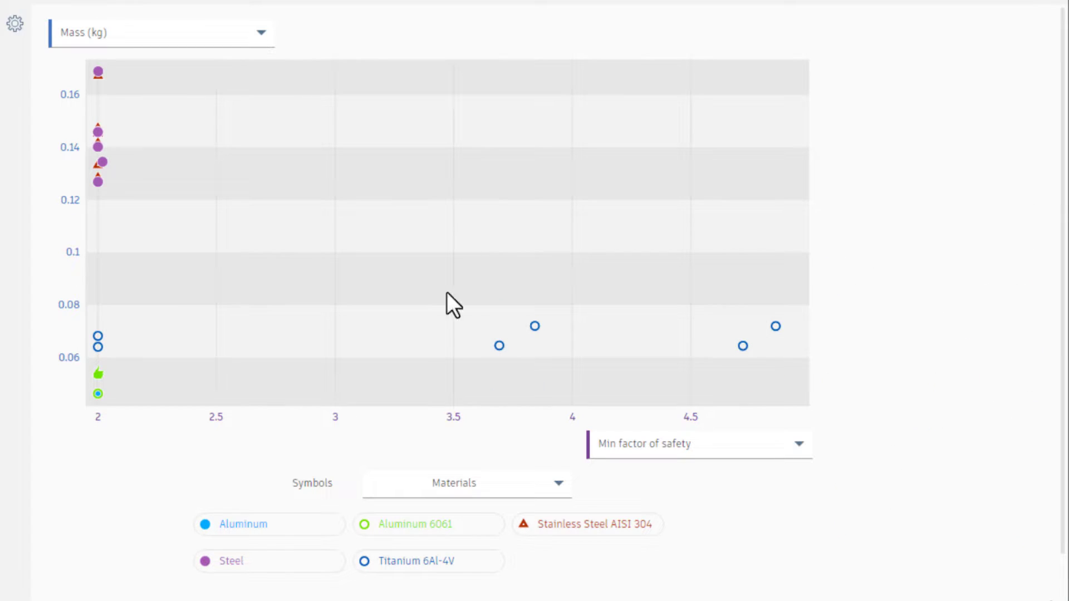
drag(445, 289, 797, 381)
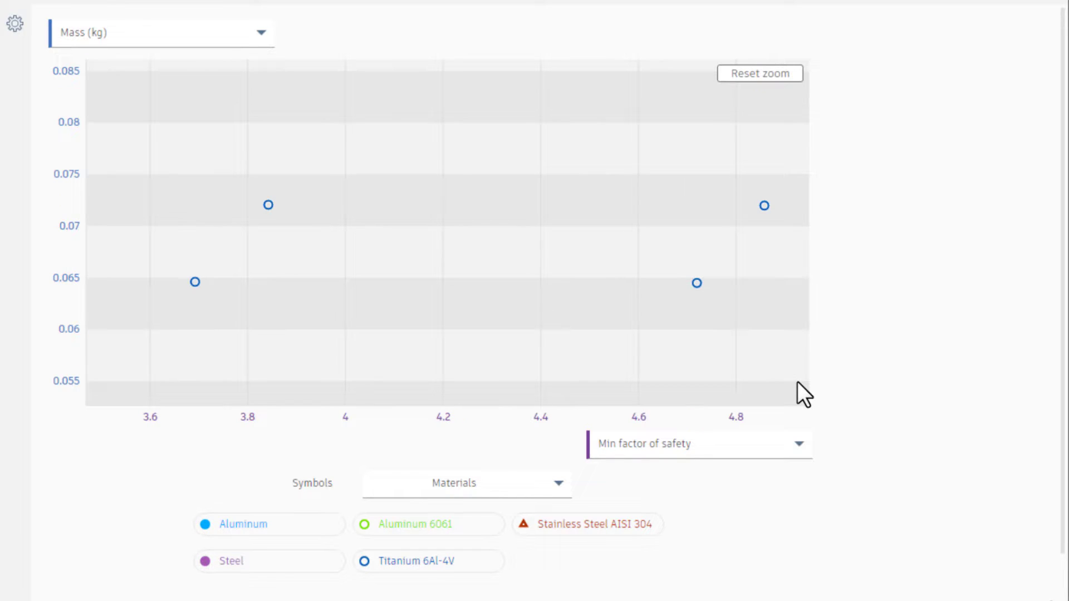
click(197, 281)
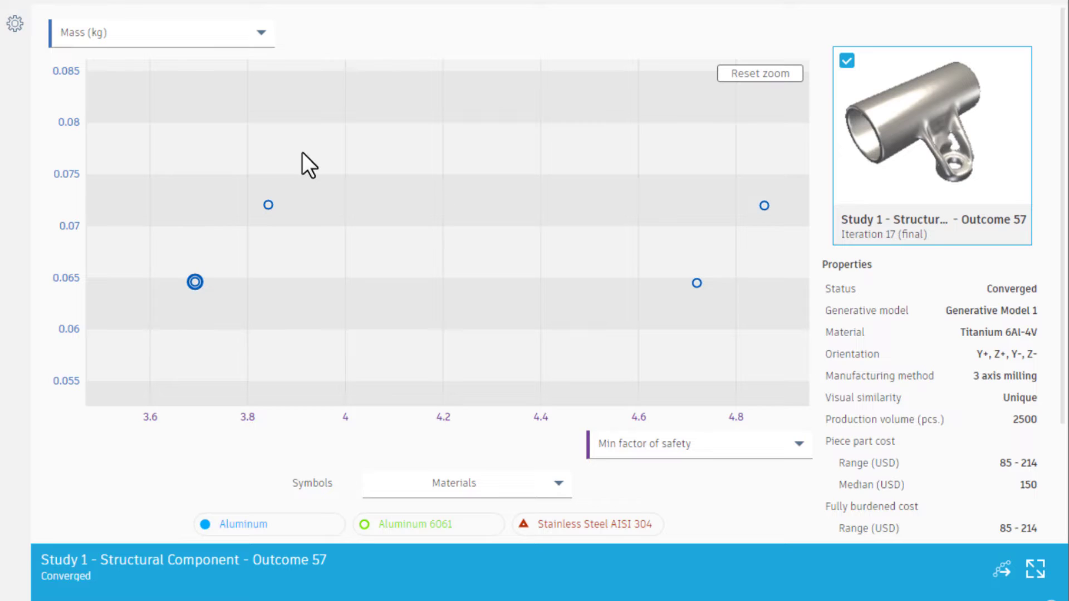
Examine the iteration curve of Outcome 57 across the full plot, followed by the curve of Outcome 58.
click(1000, 568)
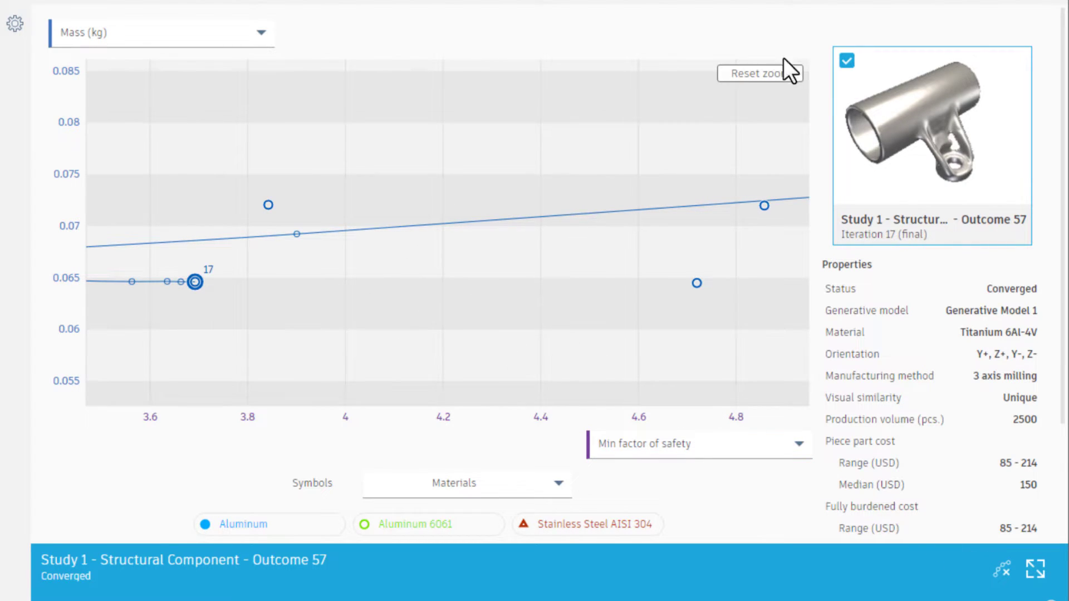
click(759, 73)
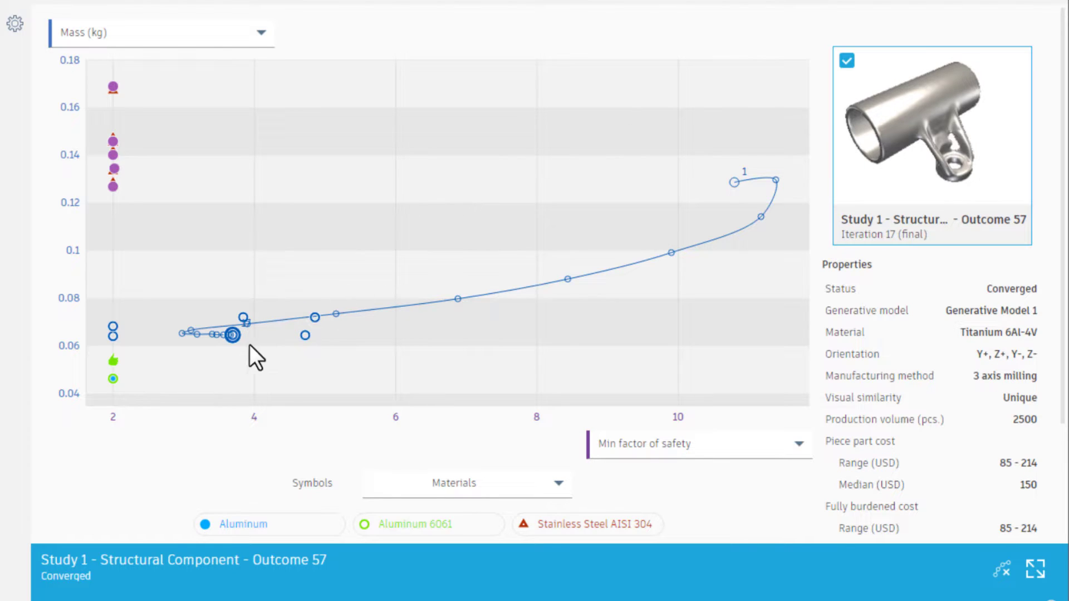
mouse_move(740, 177)
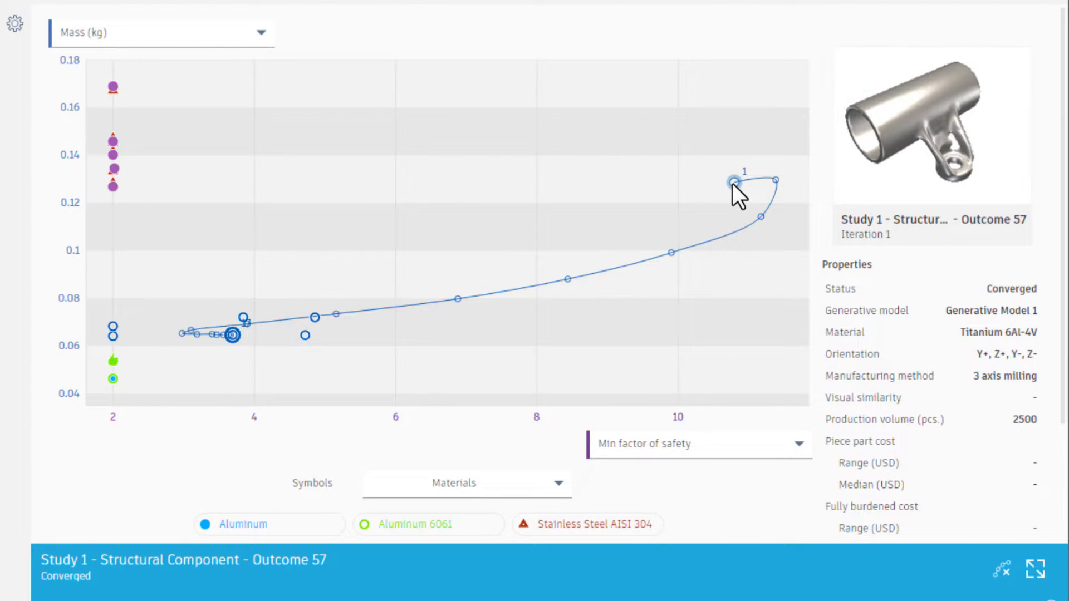
mouse_move(774, 179)
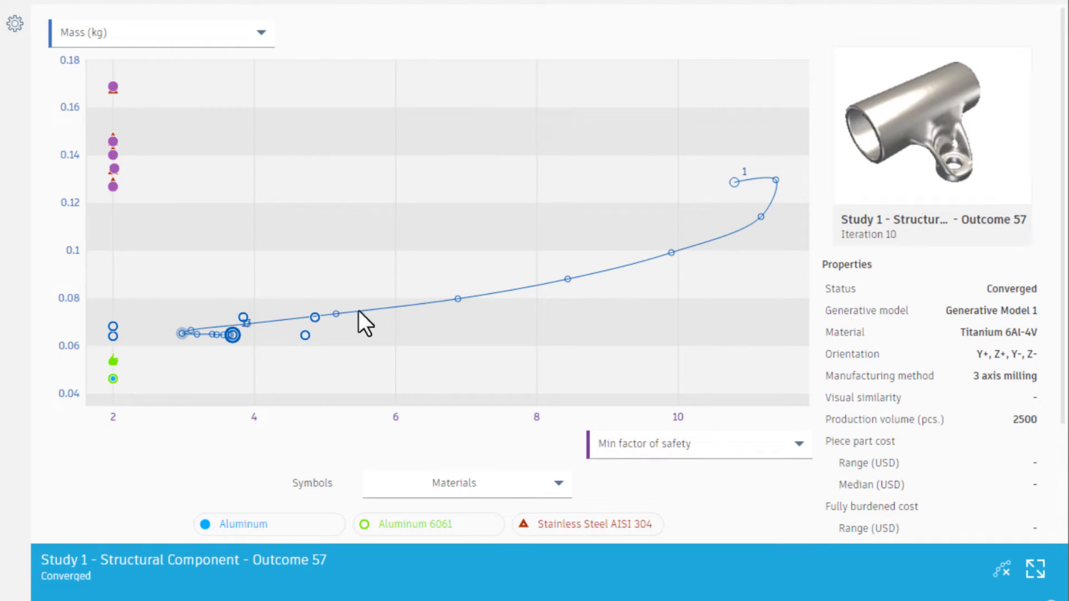
mouse_move(233, 335)
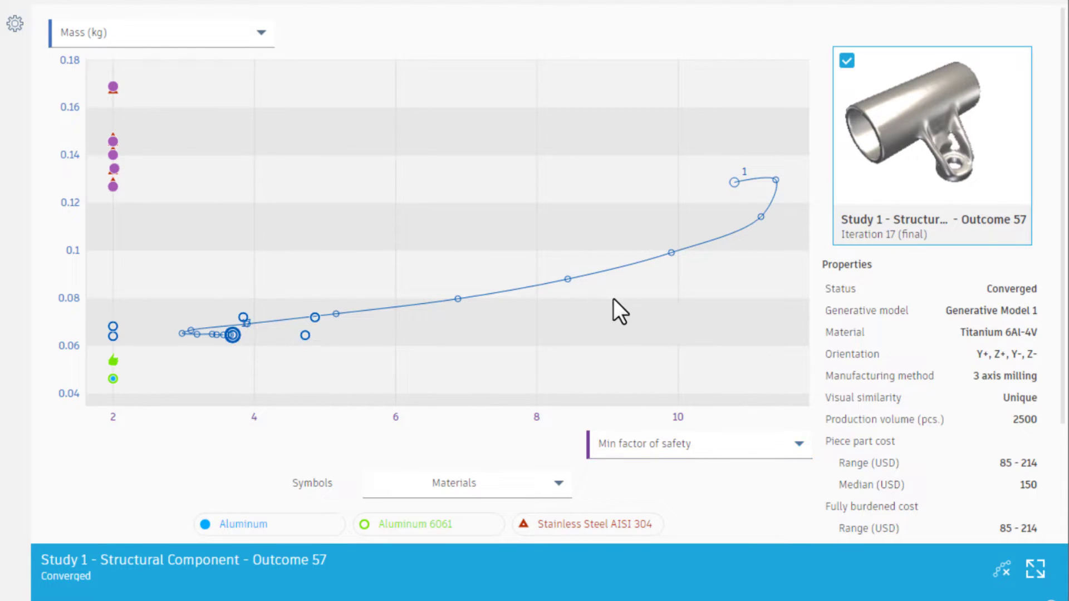
click(1002, 569)
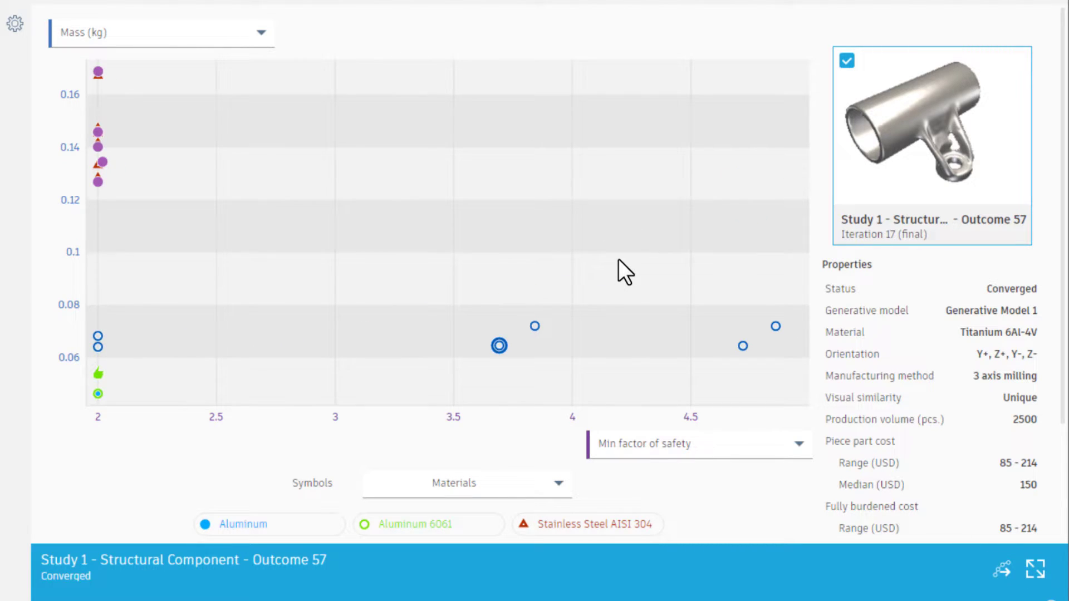
click(533, 323)
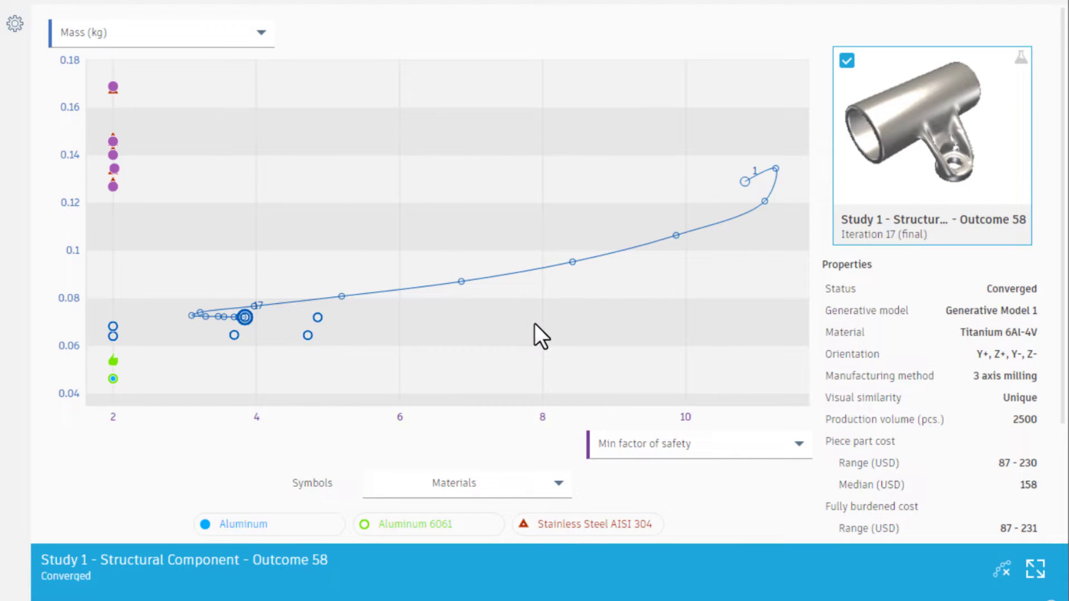
click(620, 305)
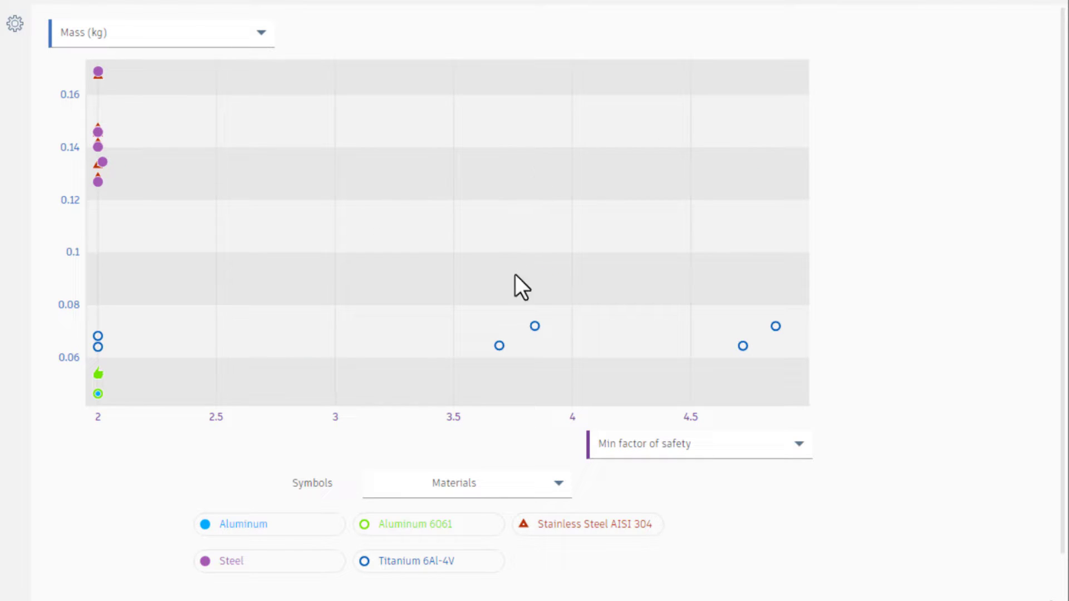
Compare the properties of Outcomes 57, 58, 60 and 61 in the plot, ending with Outcome 61 selected.
click(499, 346)
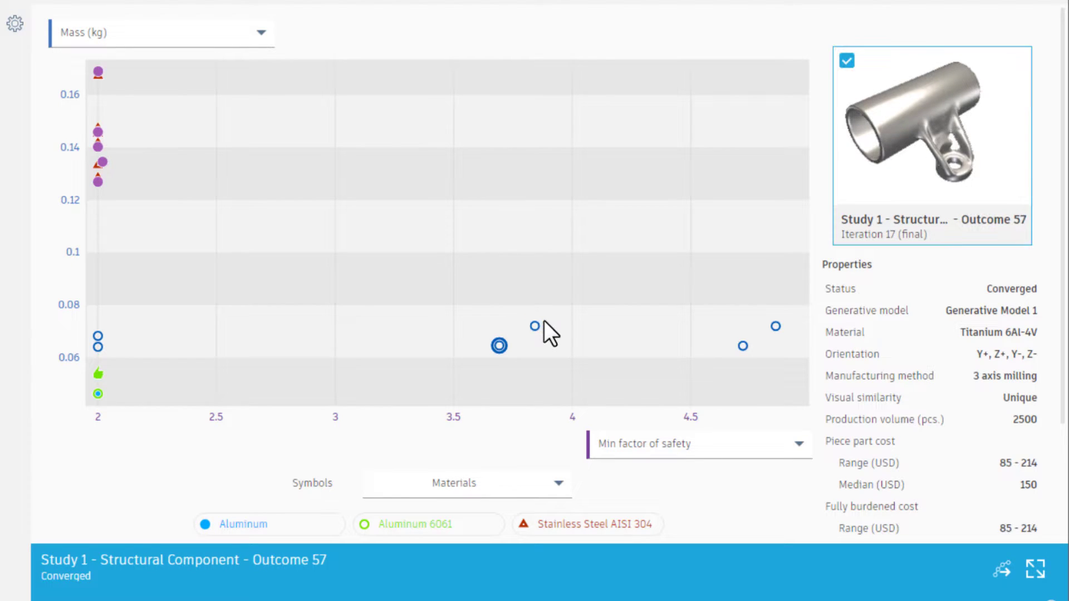
click(533, 327)
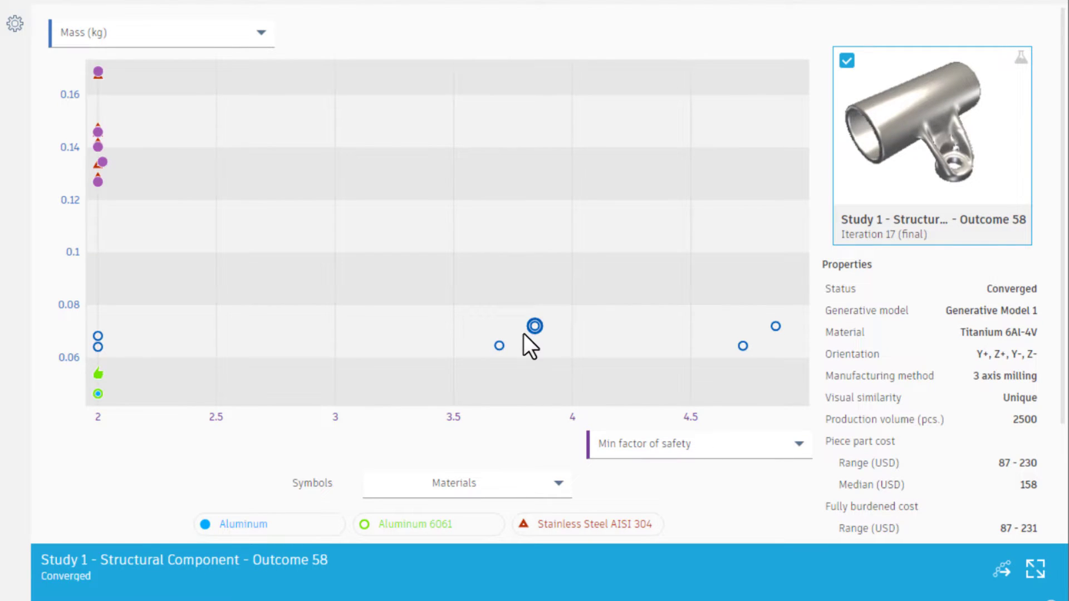
click(504, 344)
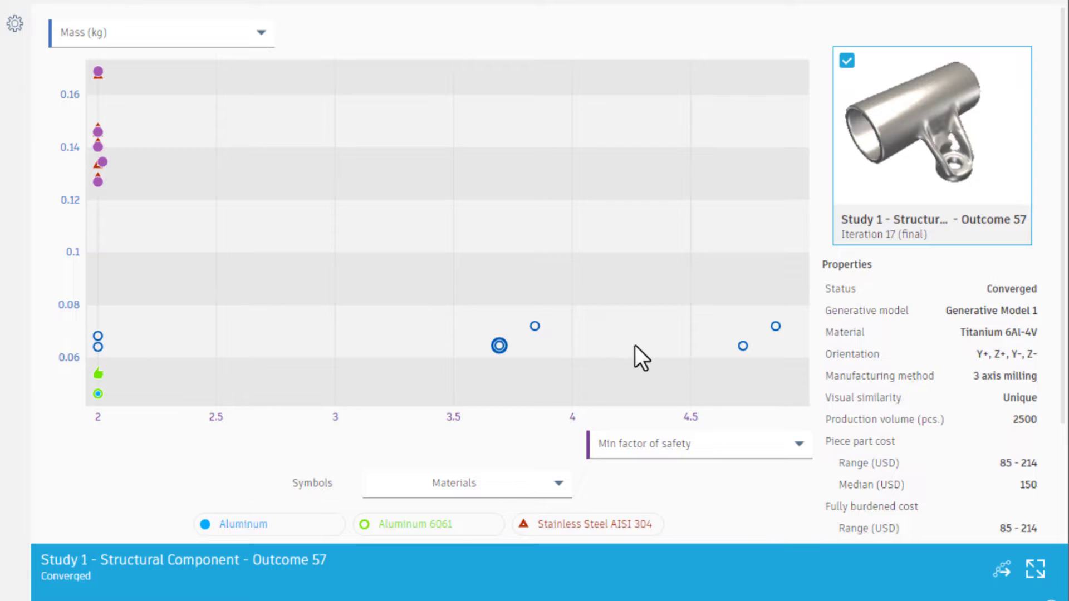
click(741, 344)
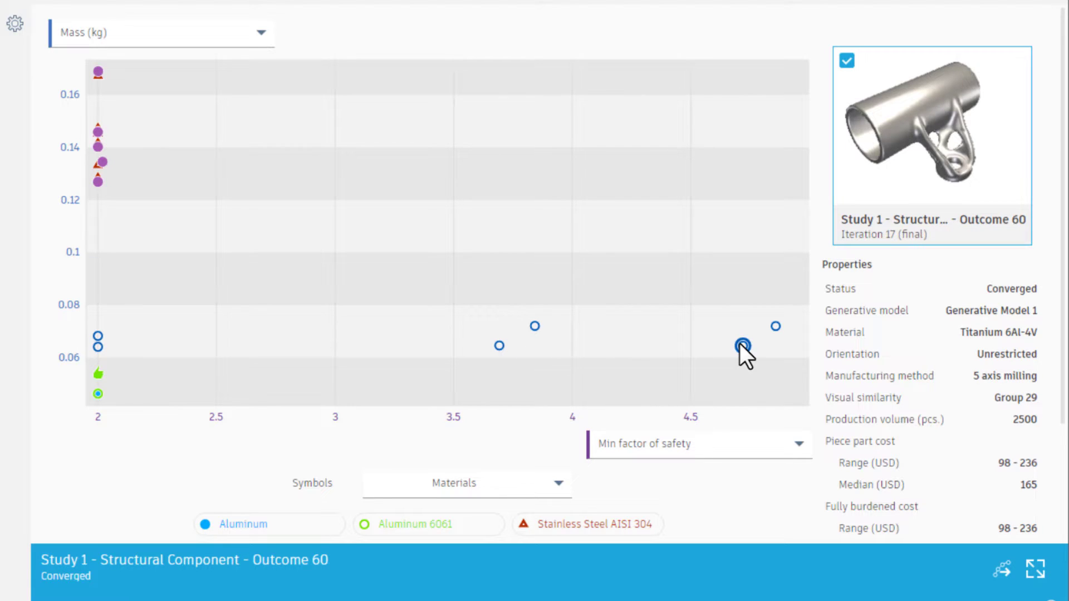
click(775, 326)
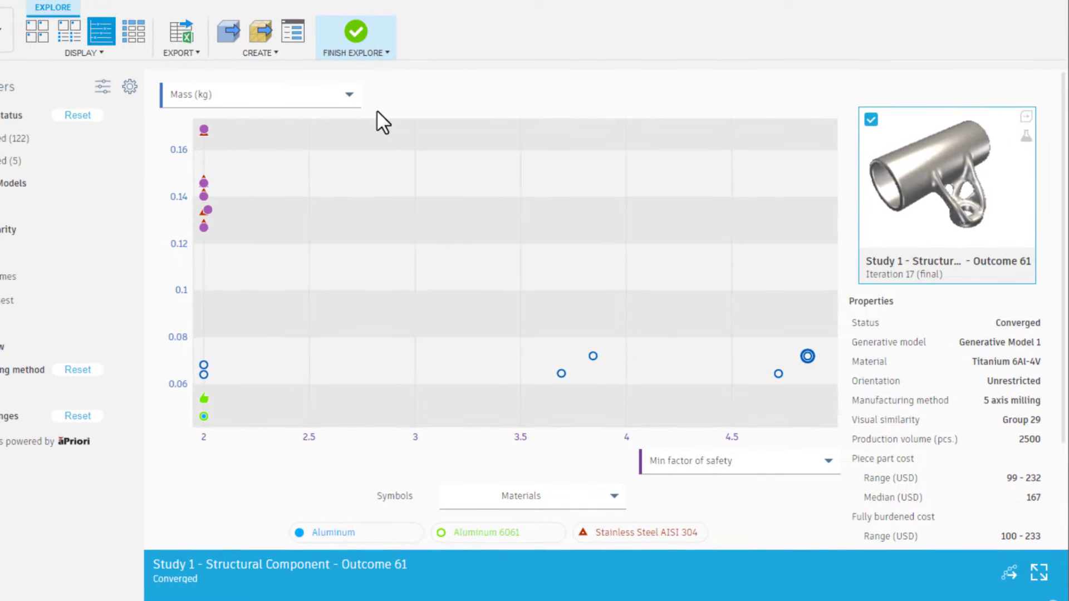
Return to the thumbnail view, add Outcomes 60, 57 and 58 to the selected Outcome 61, and open all four for comparison.
click(34, 25)
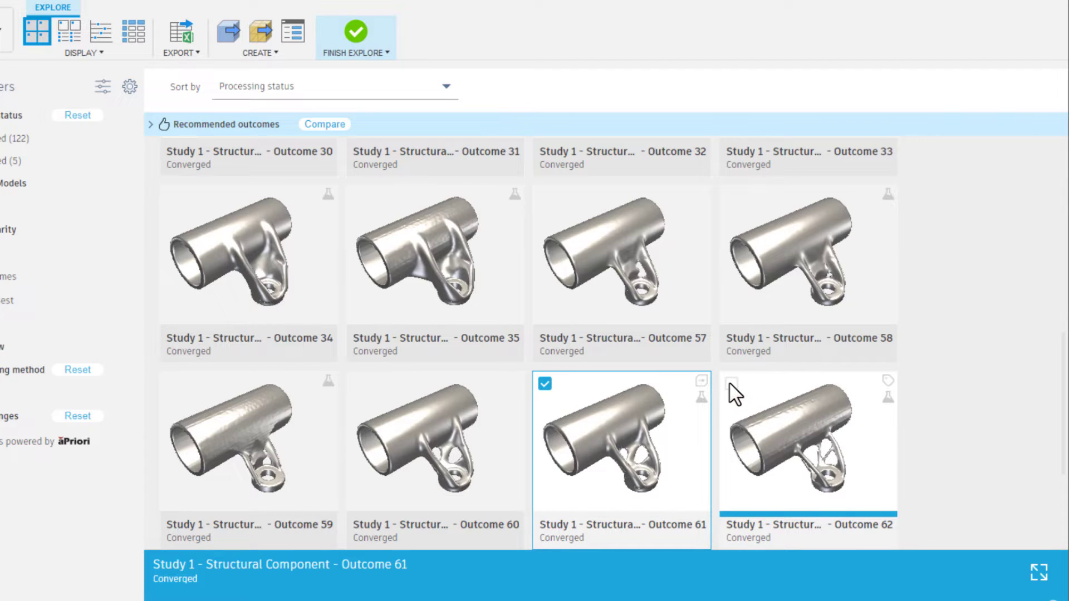
click(358, 384)
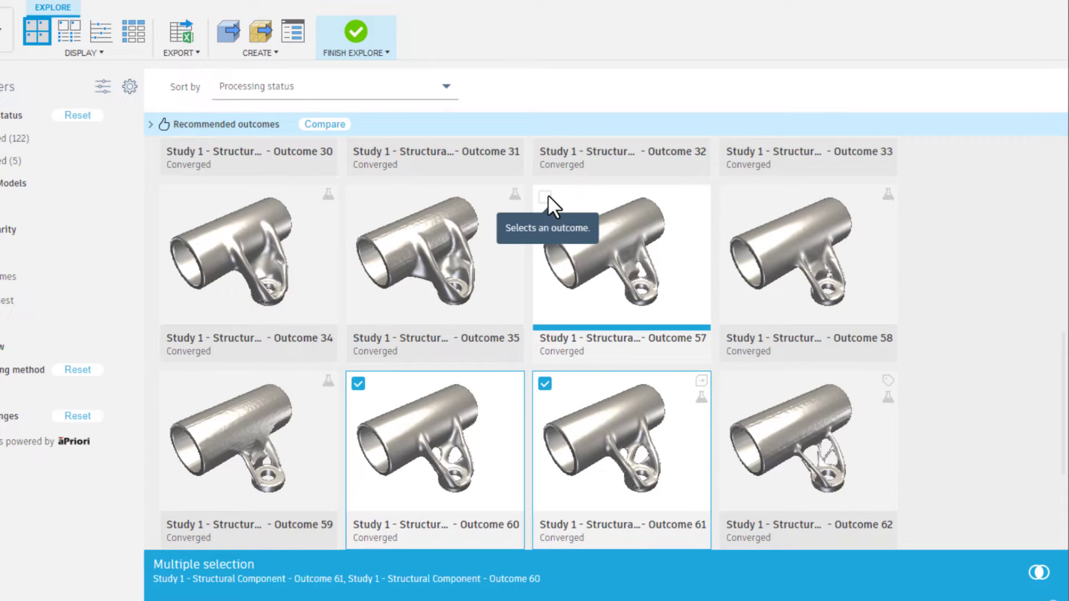
click(545, 197)
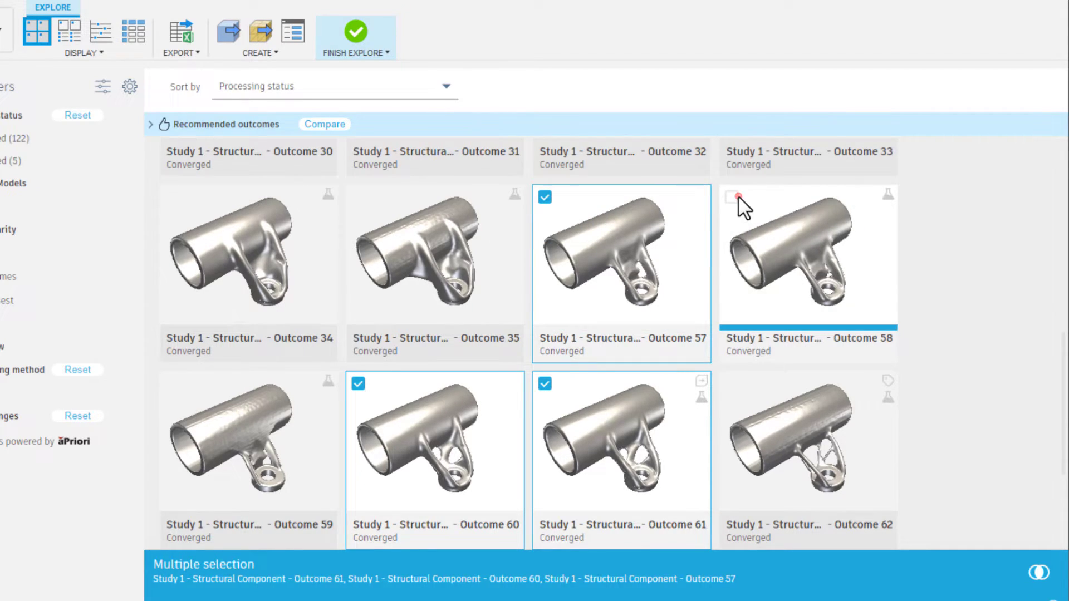
click(735, 197)
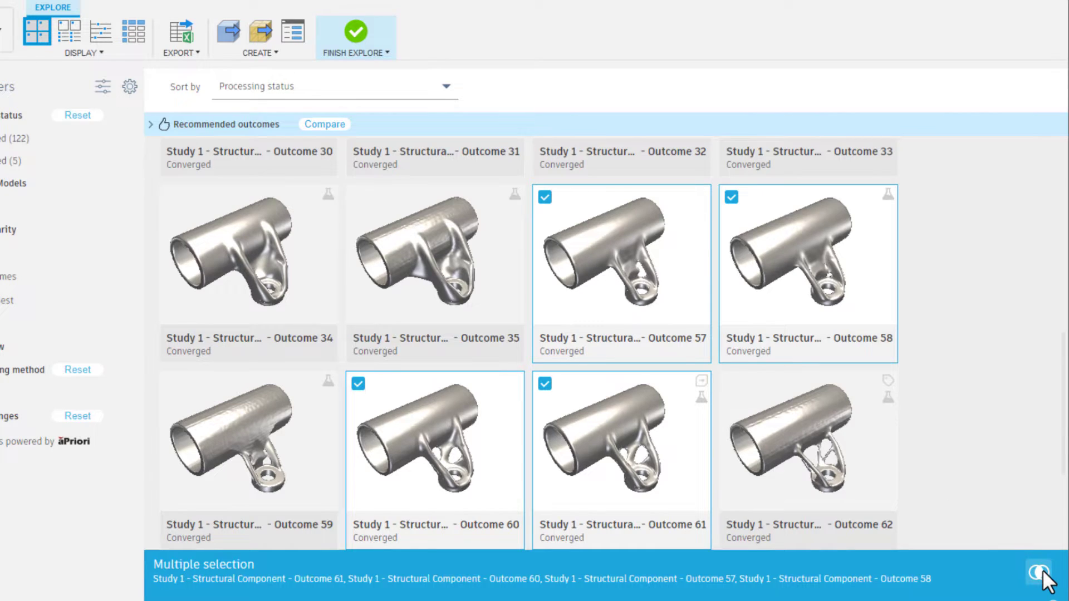
click(1039, 571)
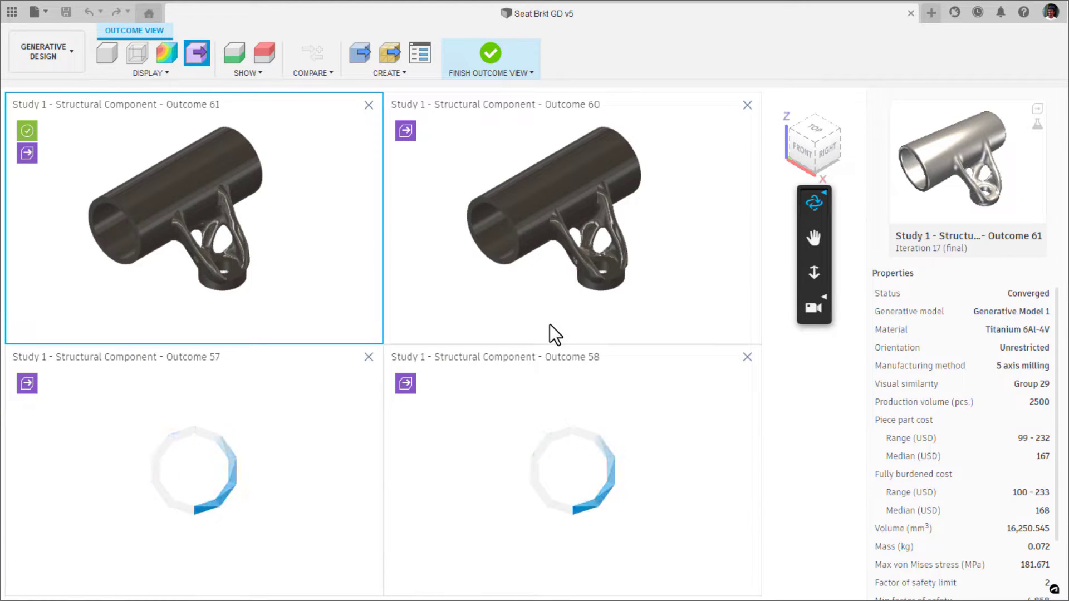
Examine the shapes and properties of Outcomes 61, 60, 57 and 58 side by side from a lower viewing angle.
drag(565, 334, 606, 202)
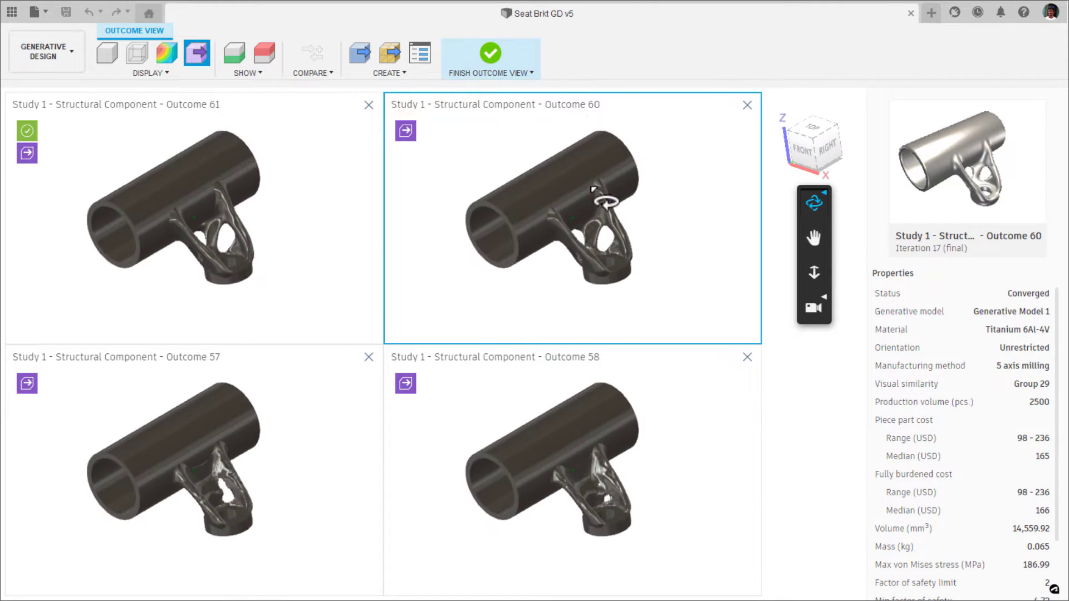
click(357, 241)
click(329, 453)
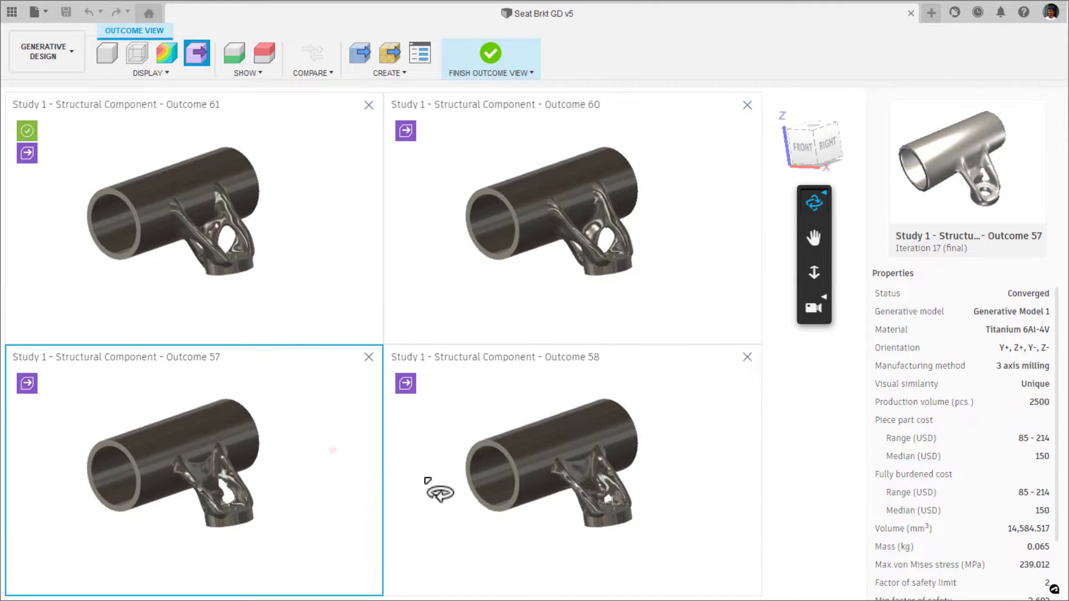
click(532, 507)
click(237, 285)
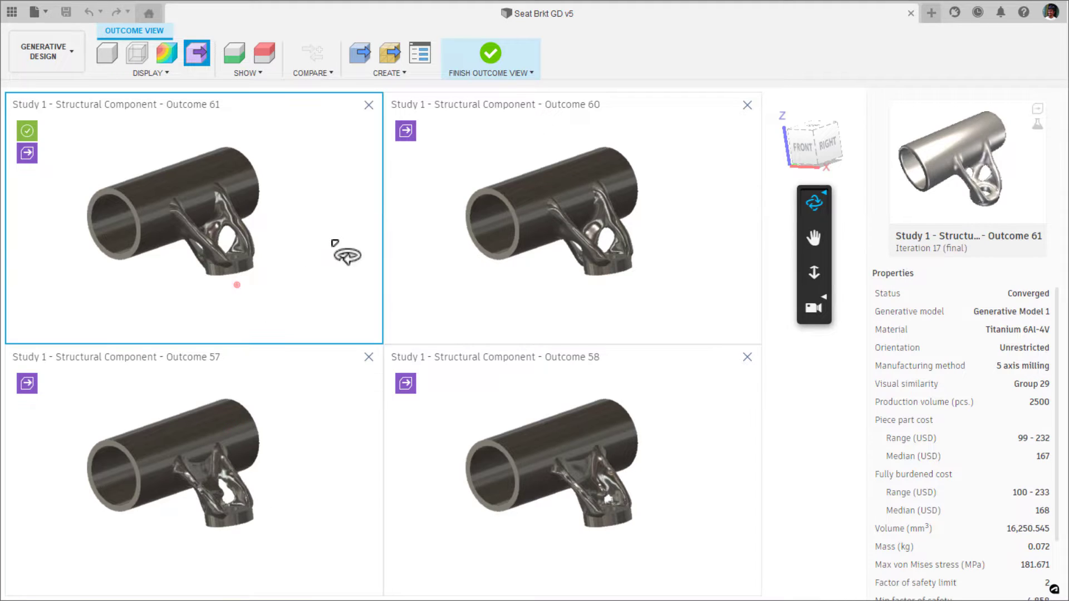
click(545, 287)
click(513, 457)
click(351, 421)
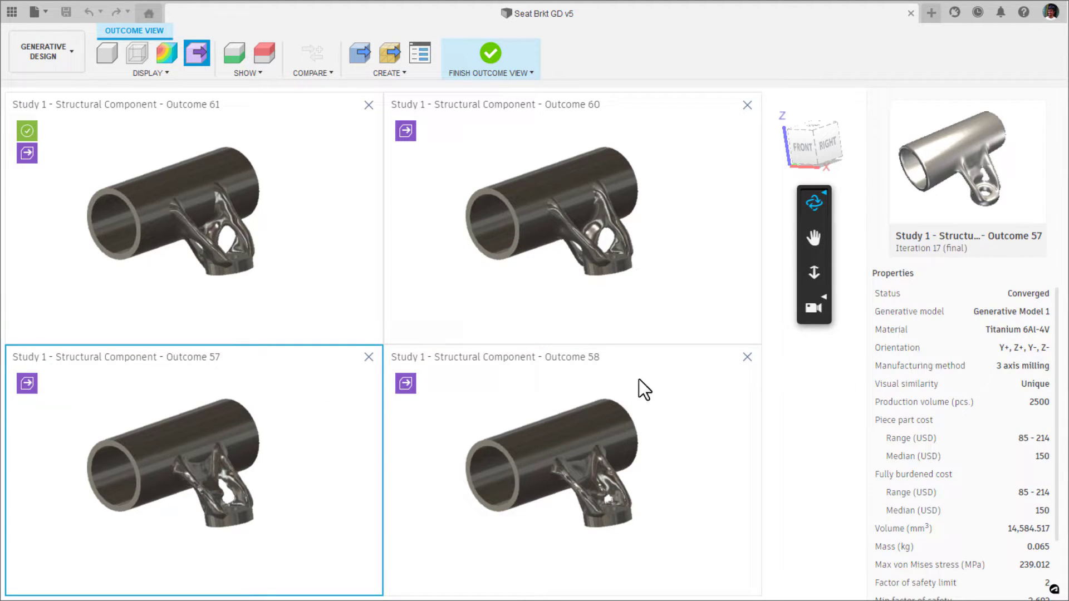
Switch the four compared outcomes from the design preview to the plain shaded model and inspect the openings near the mounting hole up close.
click(107, 53)
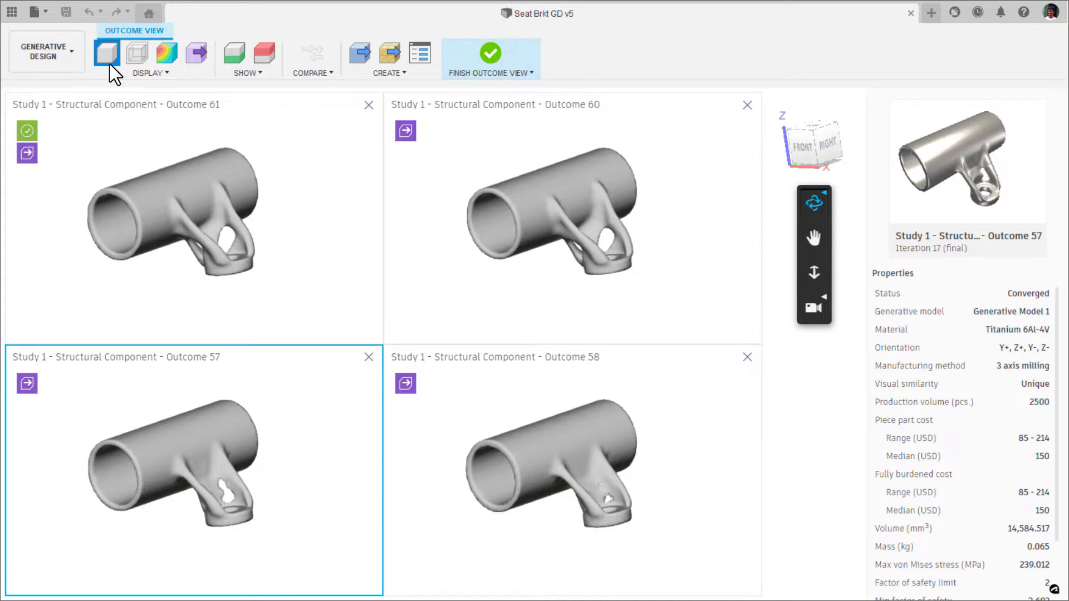
drag(194, 157, 210, 195)
drag(128, 218, 234, 250)
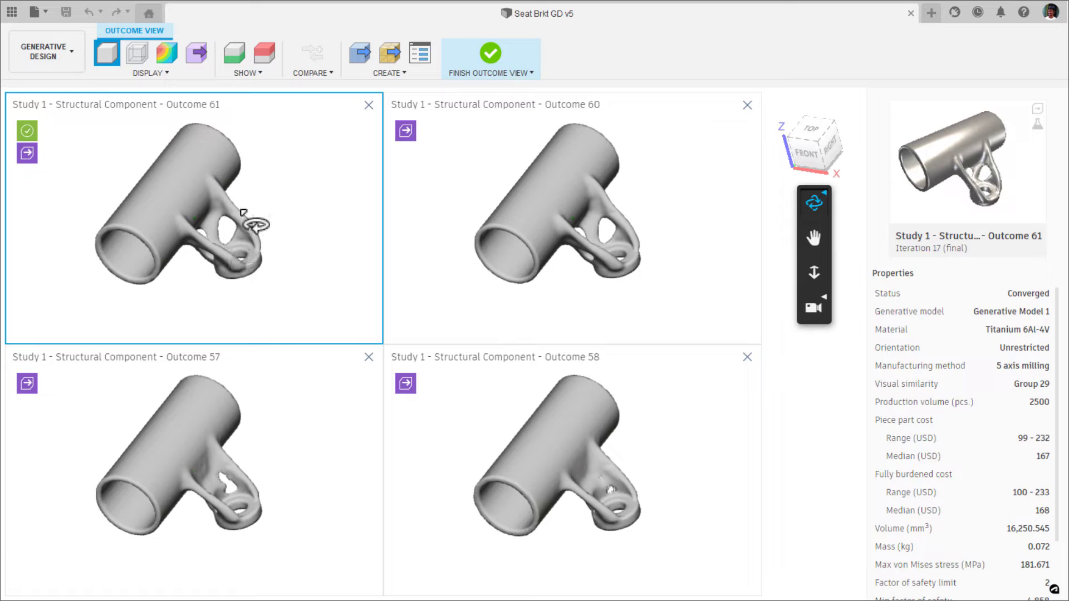
click(806, 277)
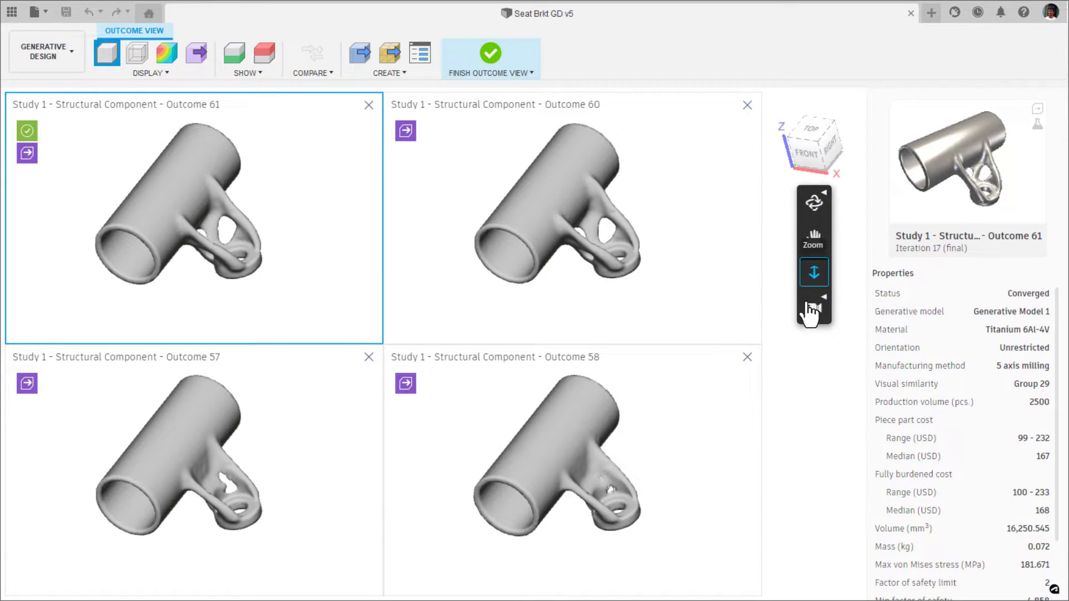
drag(588, 252, 603, 166)
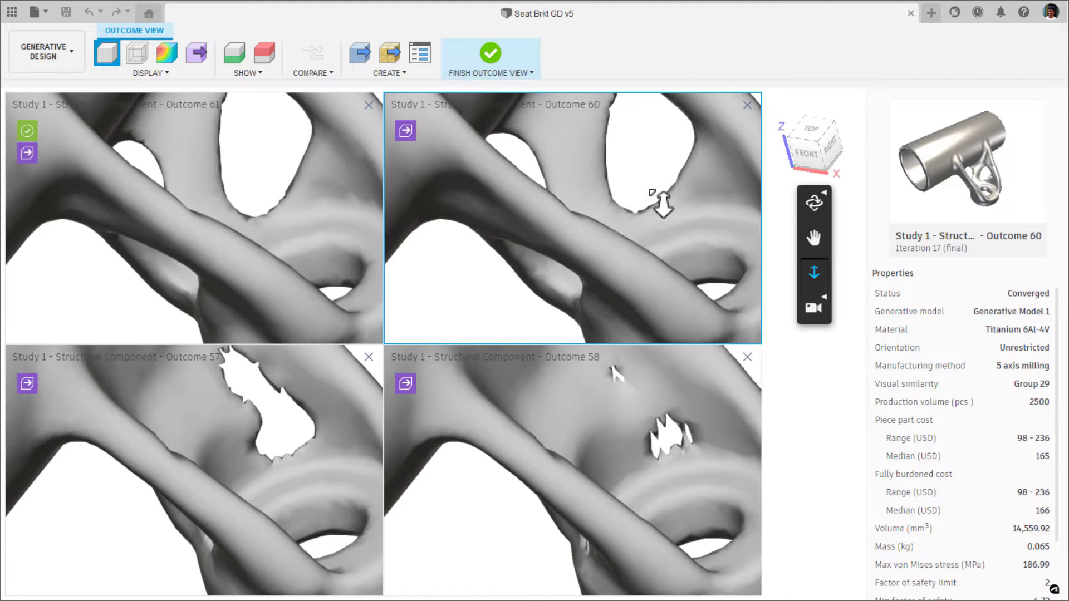
scroll(663, 204, up, 3)
scroll(663, 205, down, 5)
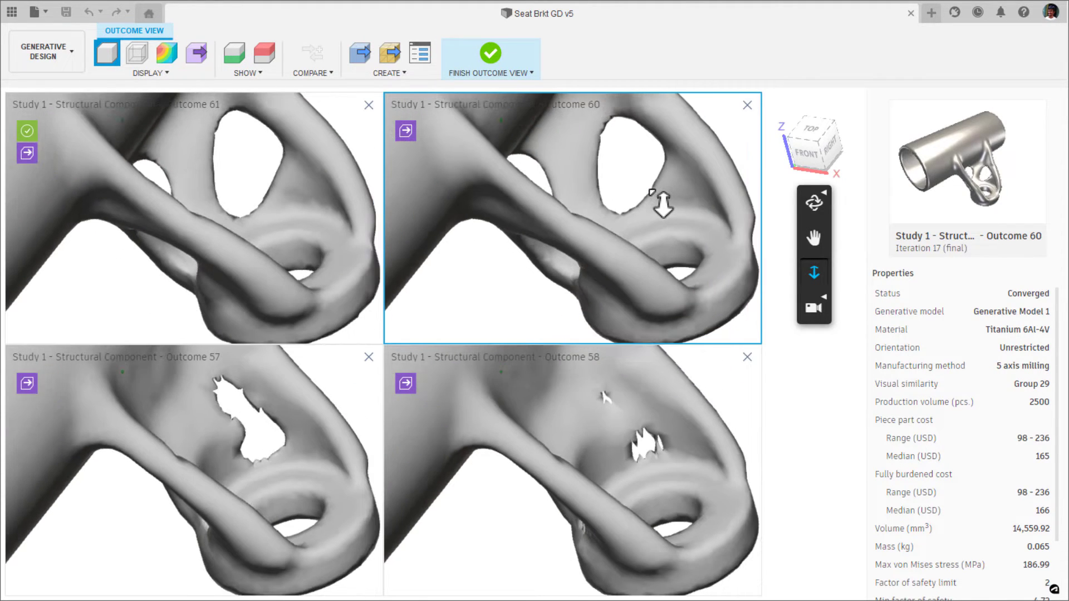
Remove Outcomes 58 and 57 from the comparison, keeping only Outcomes 61 and 60.
click(673, 400)
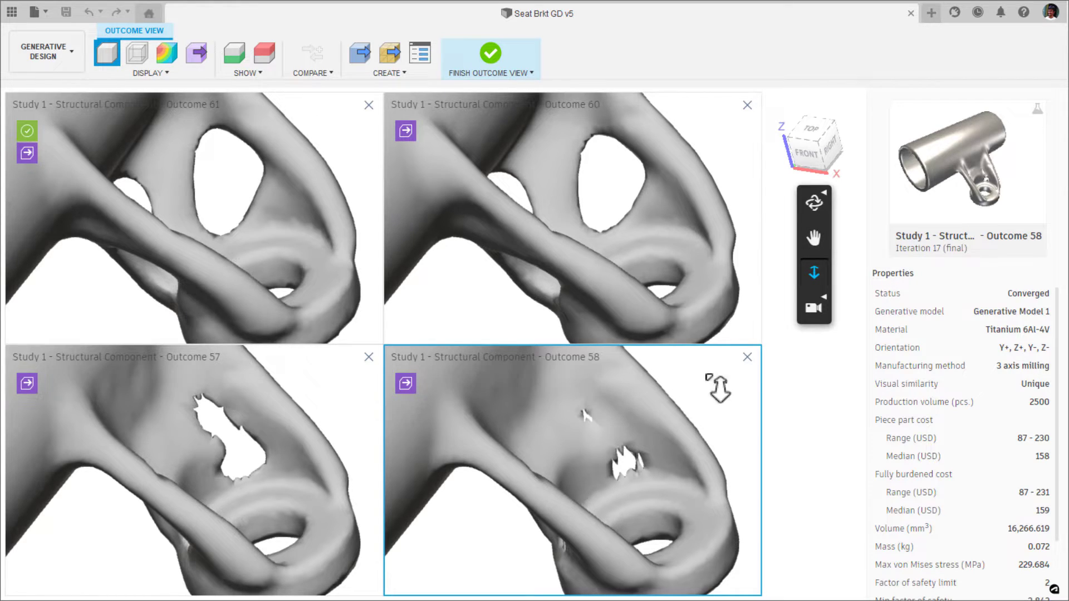
click(746, 357)
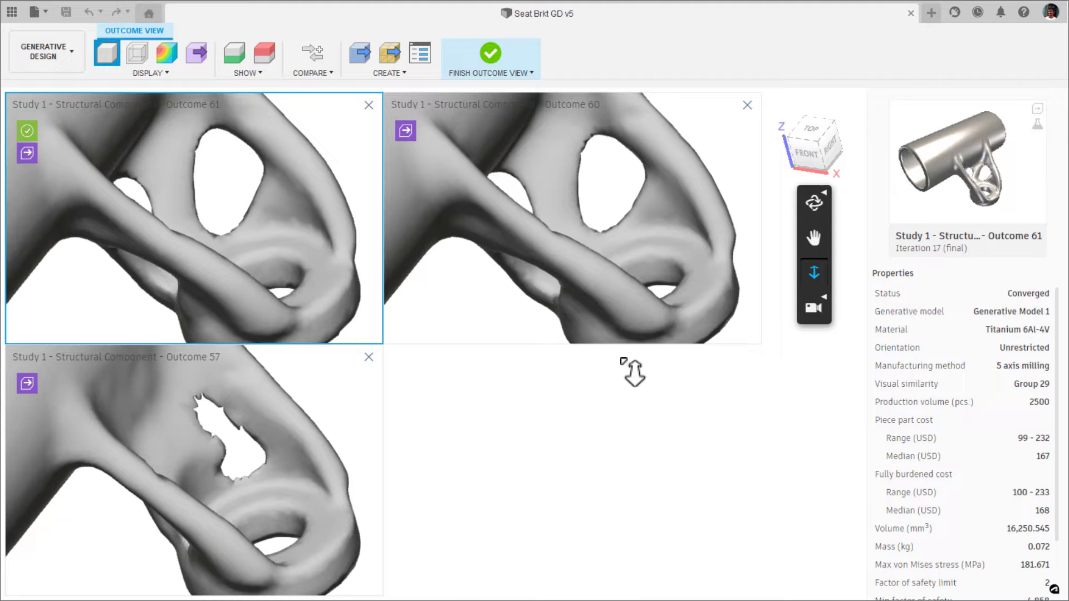
click(369, 358)
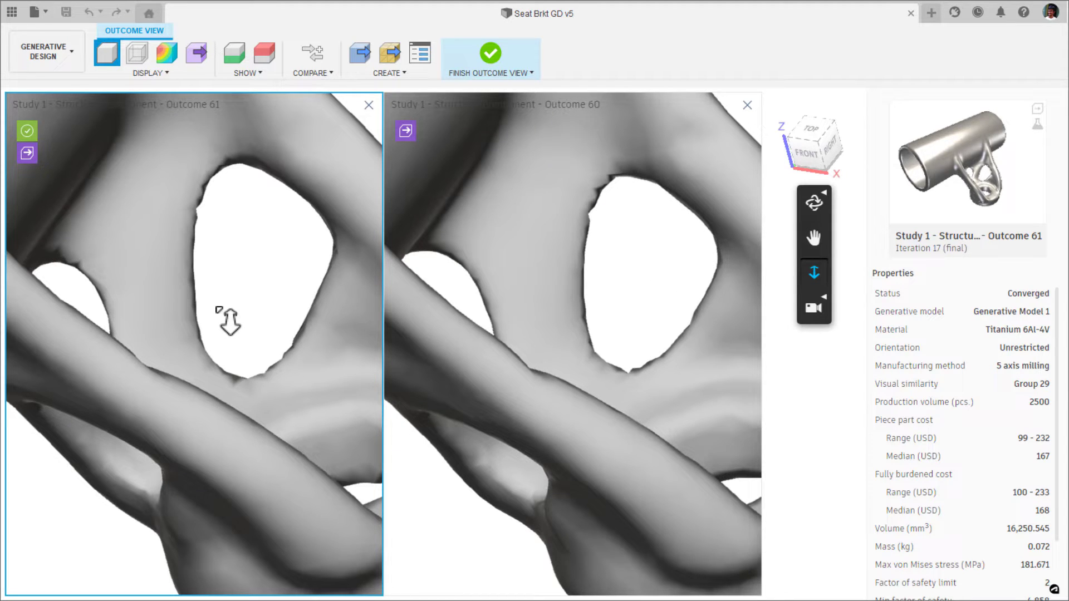
Compare the cost, mass, stress, safety factor and displacement of Outcomes 60 and 61, ending with Outcome 61 active.
click(473, 331)
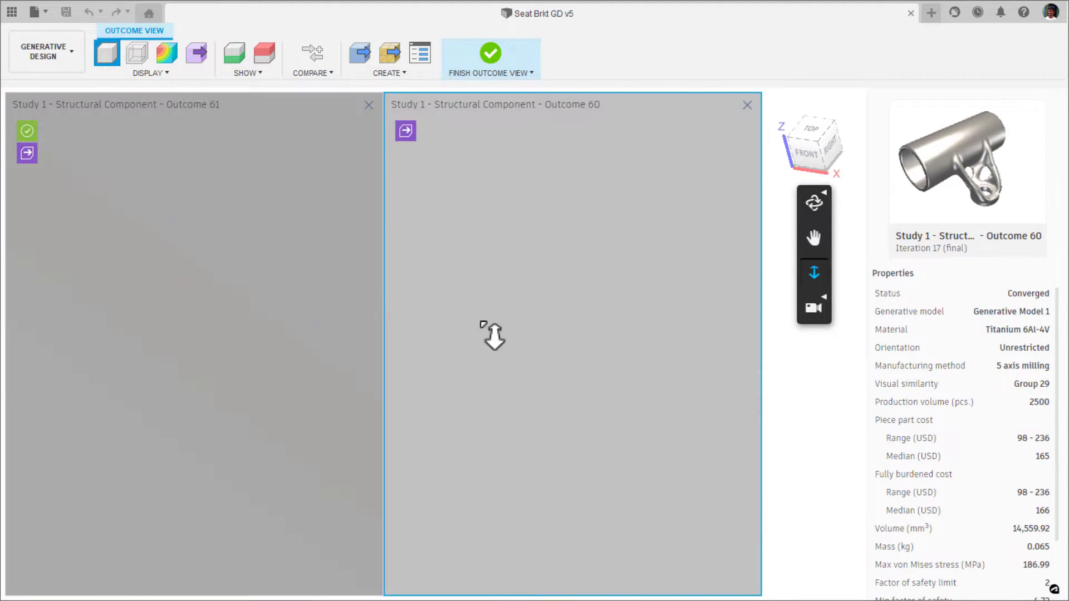
drag(562, 340, 567, 200)
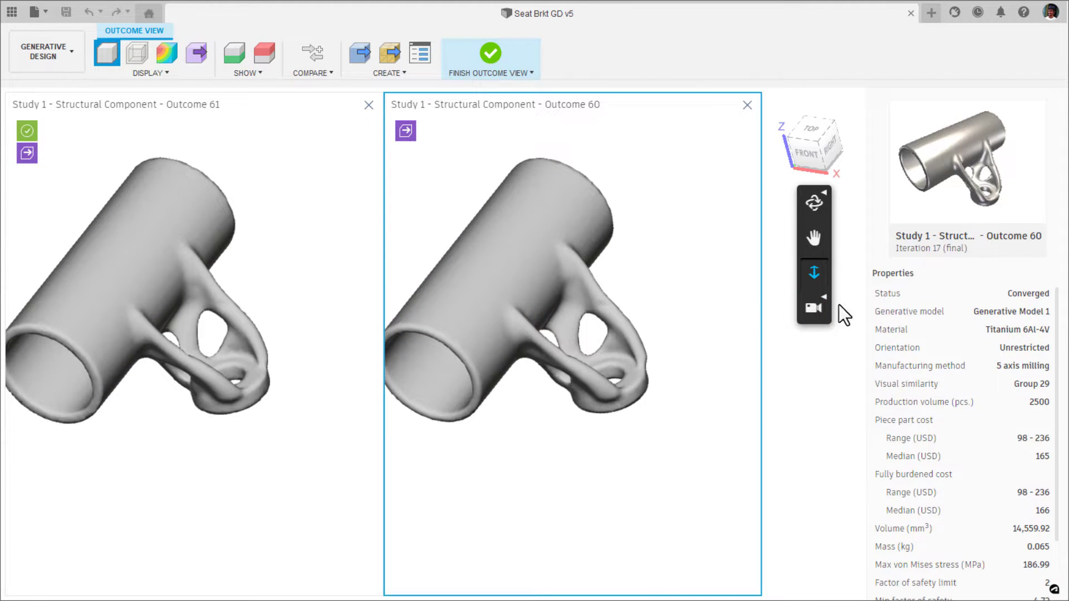
scroll(1046, 317, down, 2)
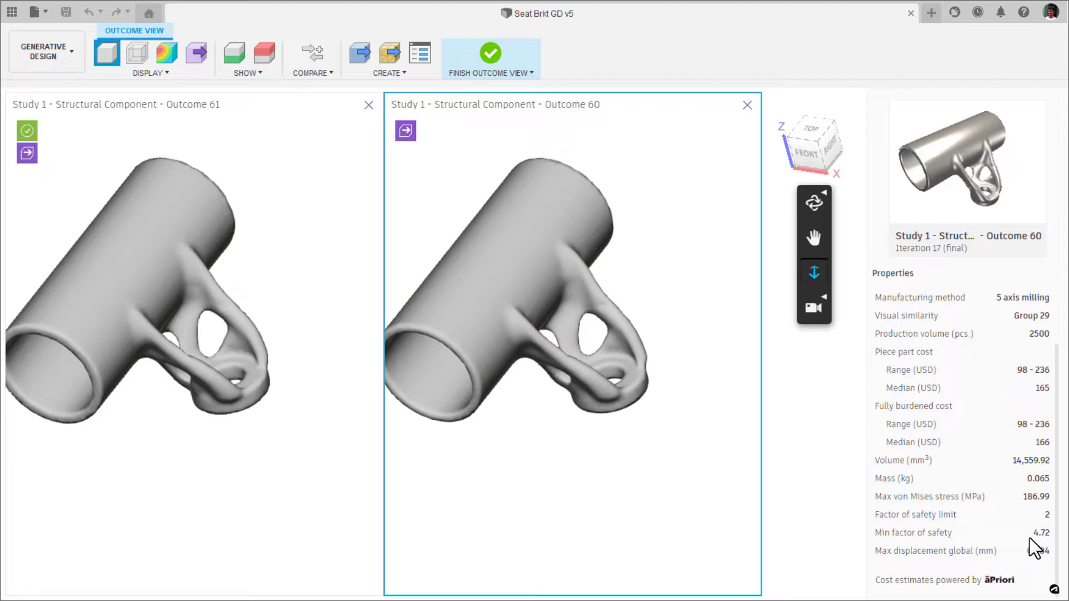
click(315, 415)
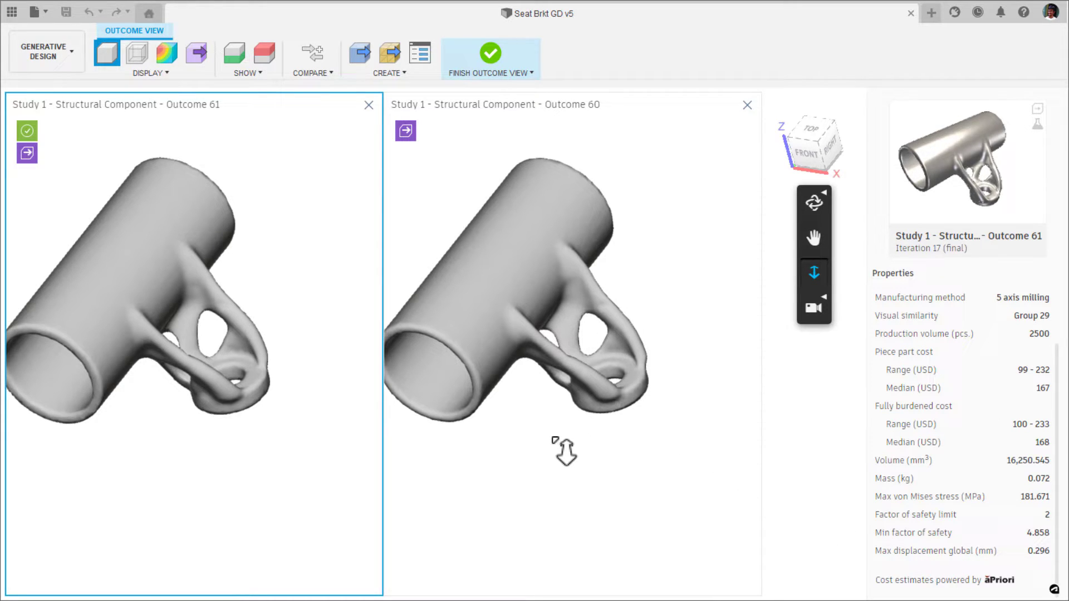
click(577, 396)
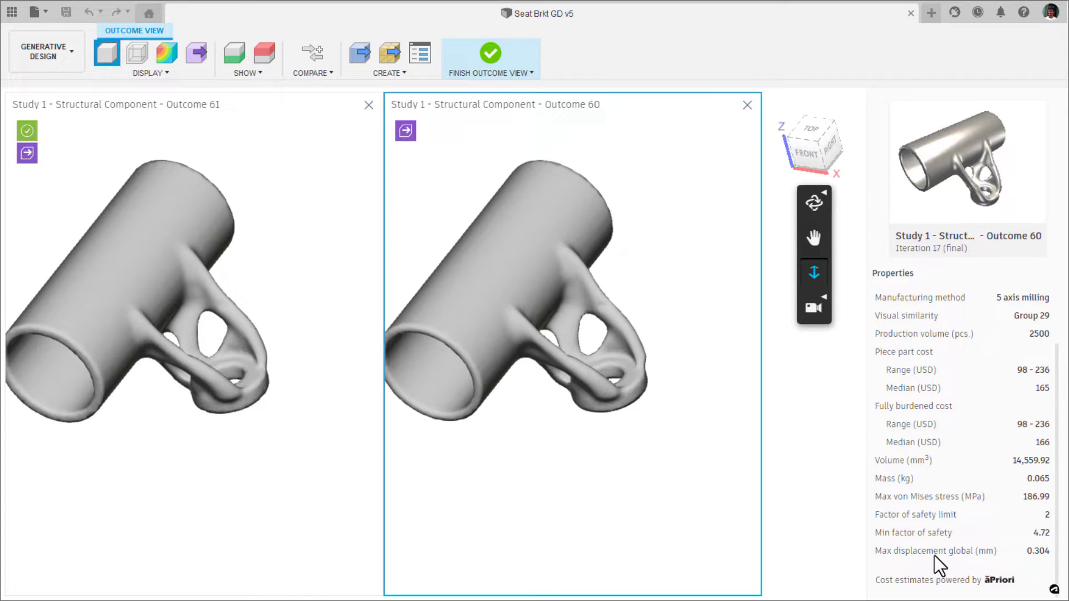
click(320, 437)
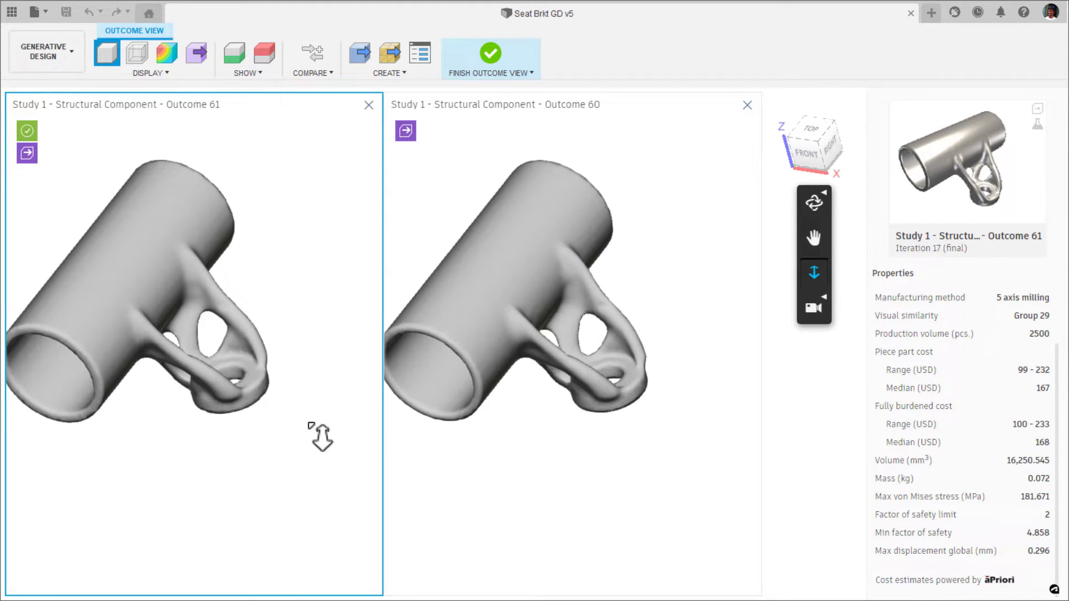
click(437, 418)
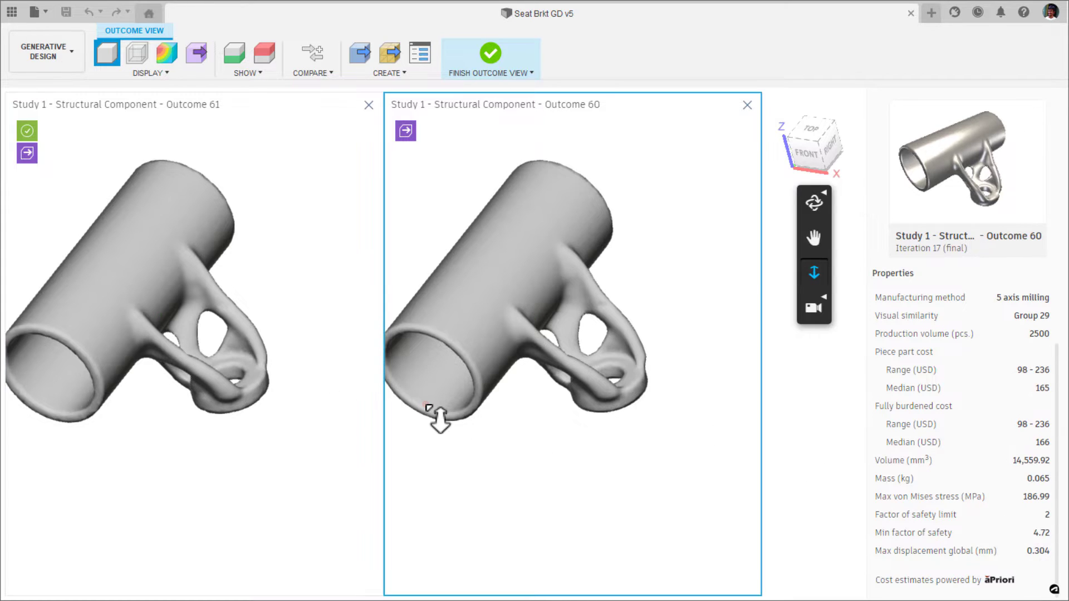
click(324, 423)
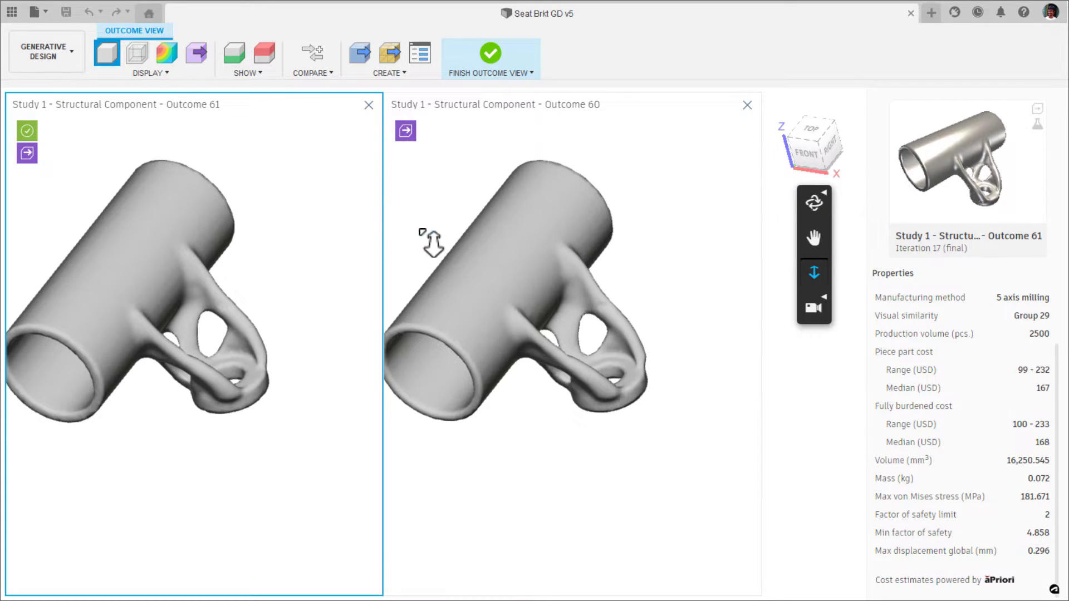
Remove Outcome 60 from the comparison and return the remaining Outcome 61 to its home view.
click(746, 110)
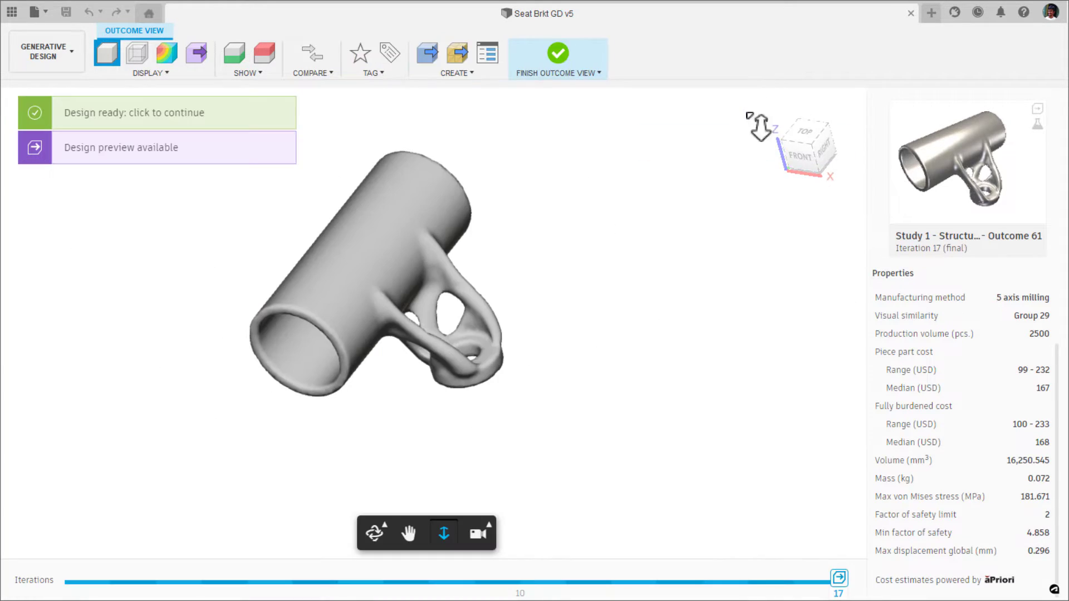
scroll(513, 298, down, 5)
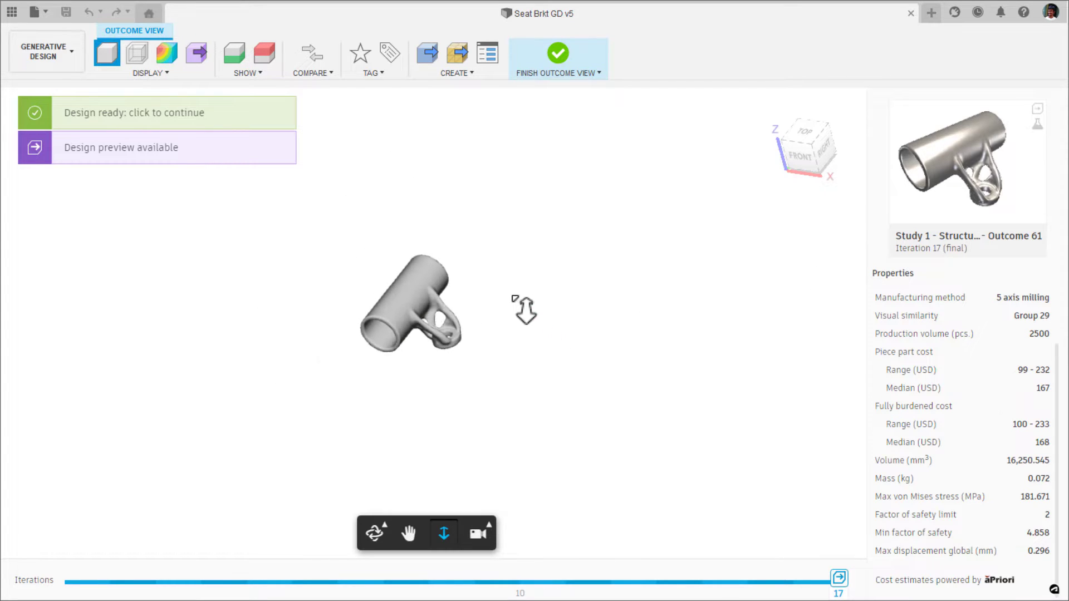
scroll(517, 303, up, 8)
scroll(535, 320, down, 5)
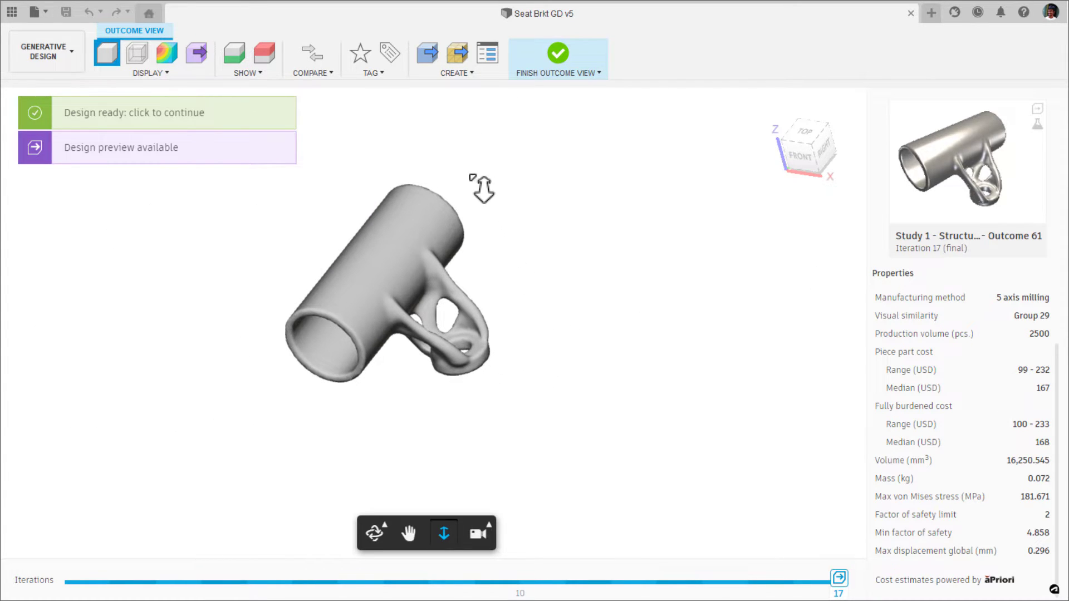
right_click(799, 144)
click(742, 144)
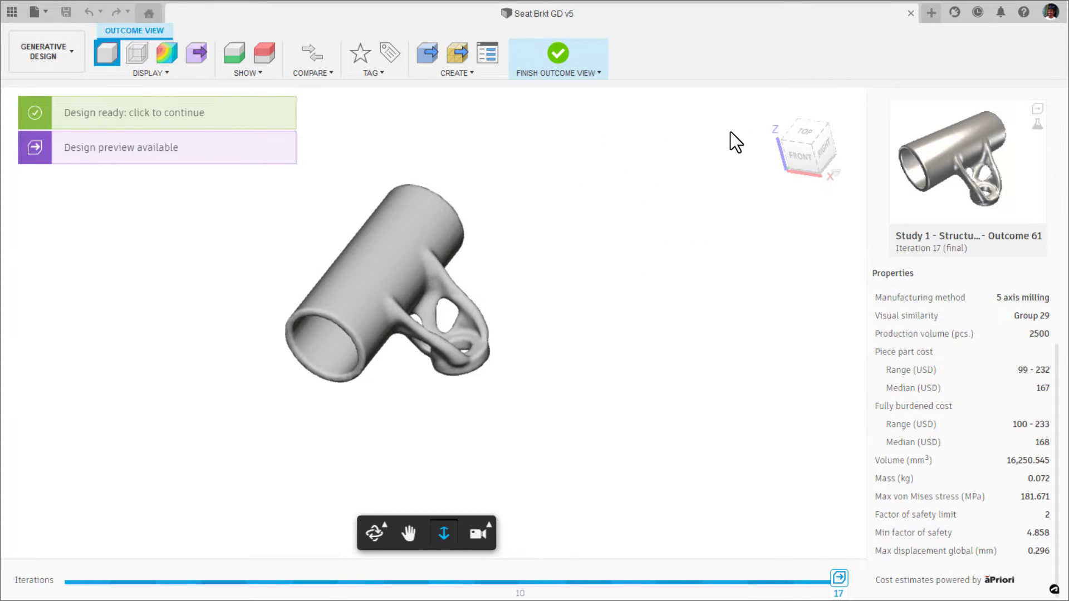
right_click(793, 136)
click(742, 143)
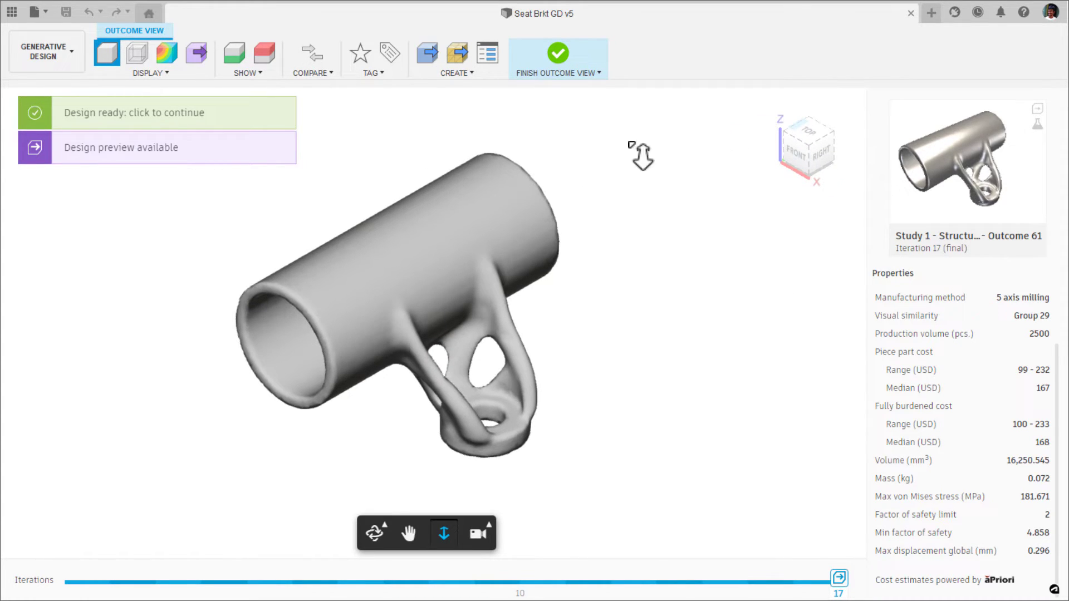
Create an editable design from Outcome 61 and open the ready design in its own document.
click(427, 61)
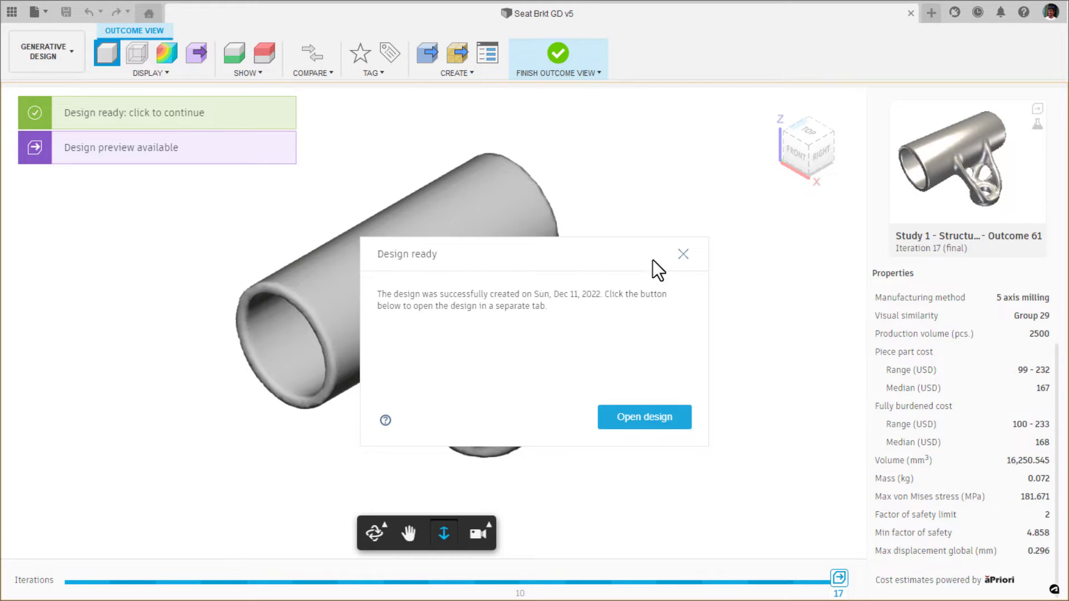
click(683, 254)
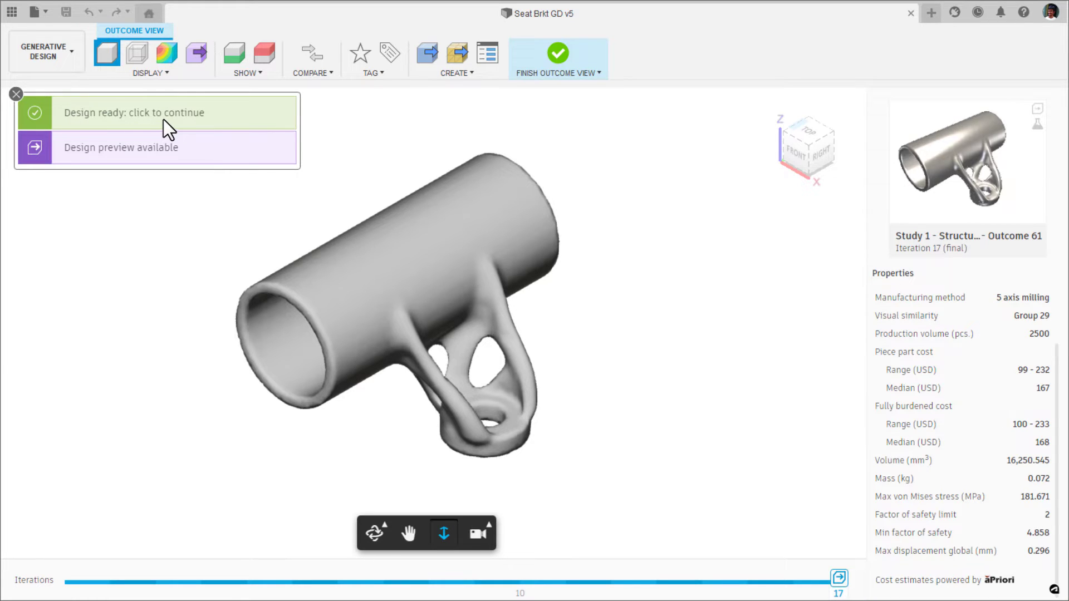
click(216, 111)
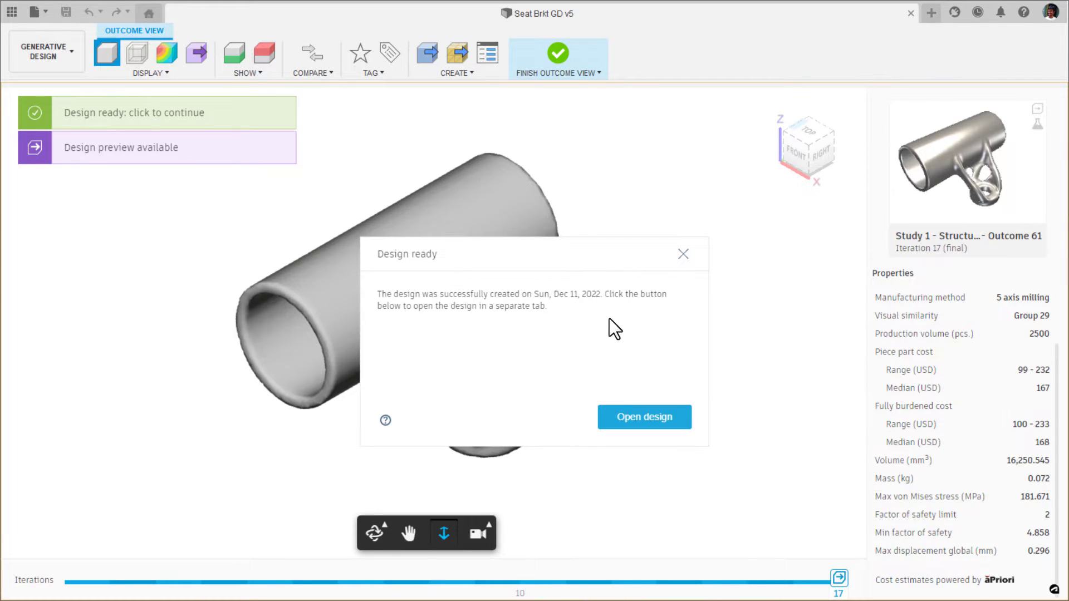
click(666, 415)
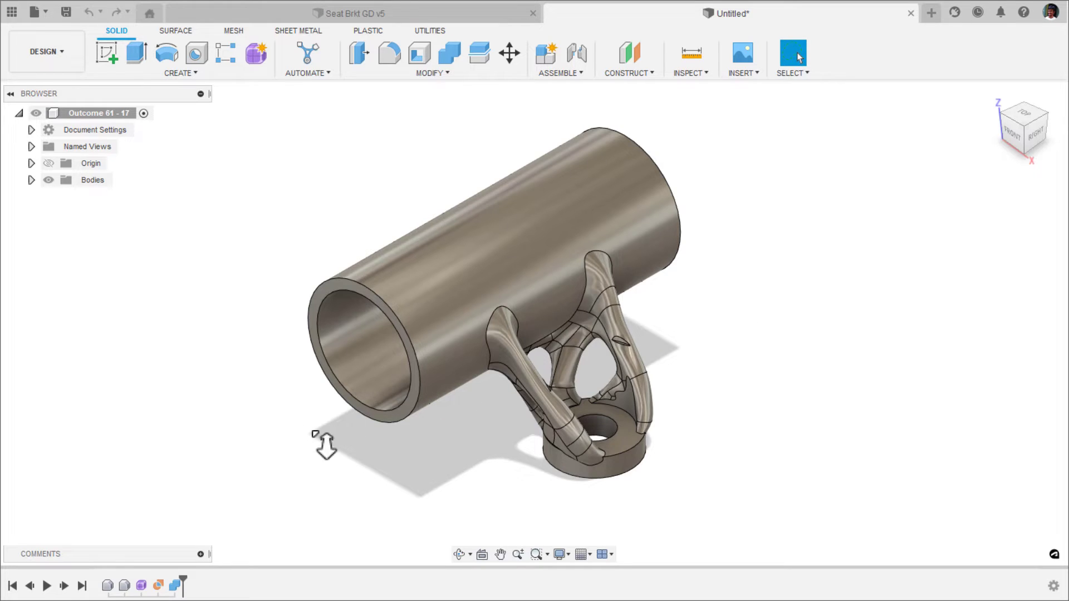
shift+middle_drag(326, 445, 185, 513)
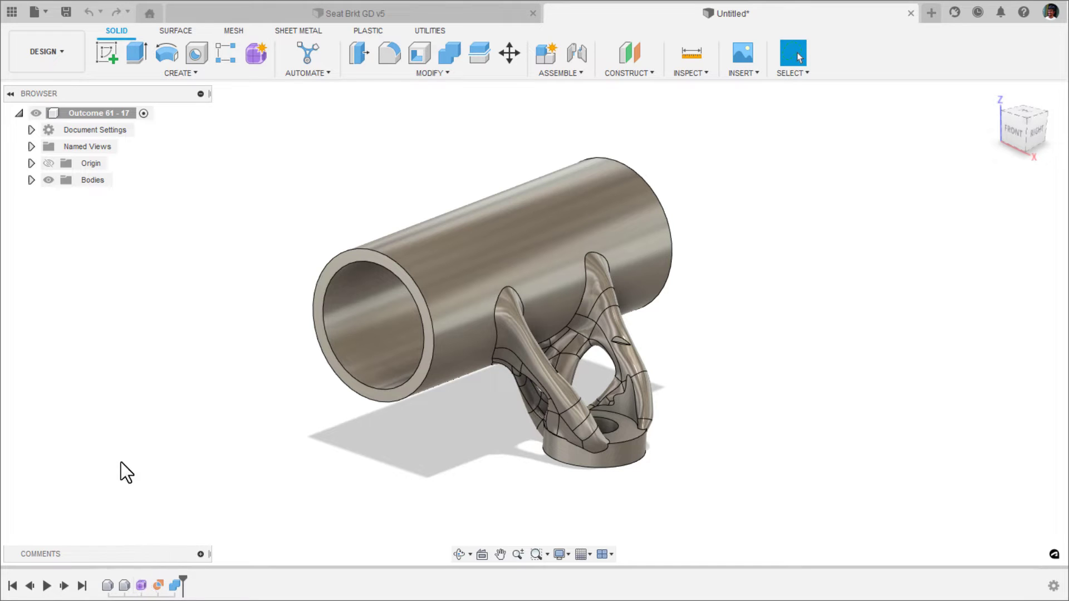
Roll the design history back to its start, step forward to the Obstacles feature and list the bodies it contains.
drag(188, 577, 116, 583)
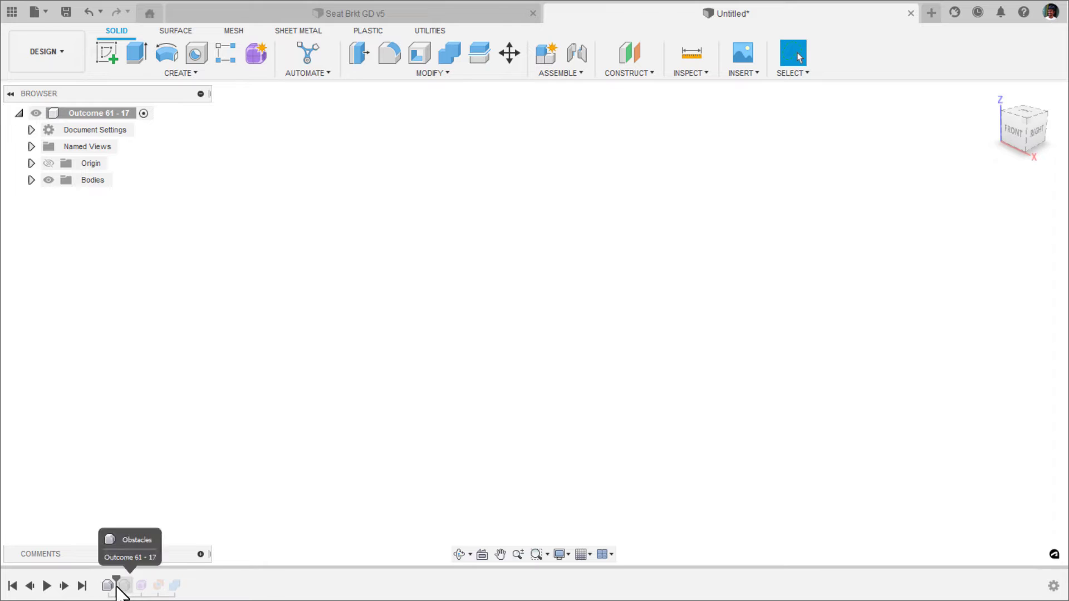
click(64, 586)
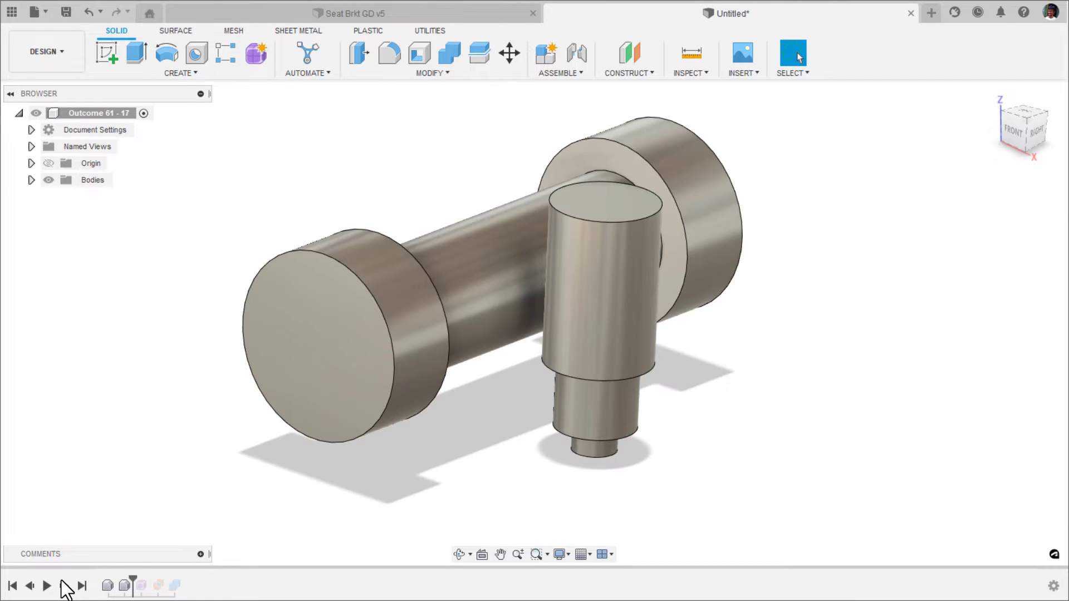
shift+middle_drag(317, 436, 394, 306)
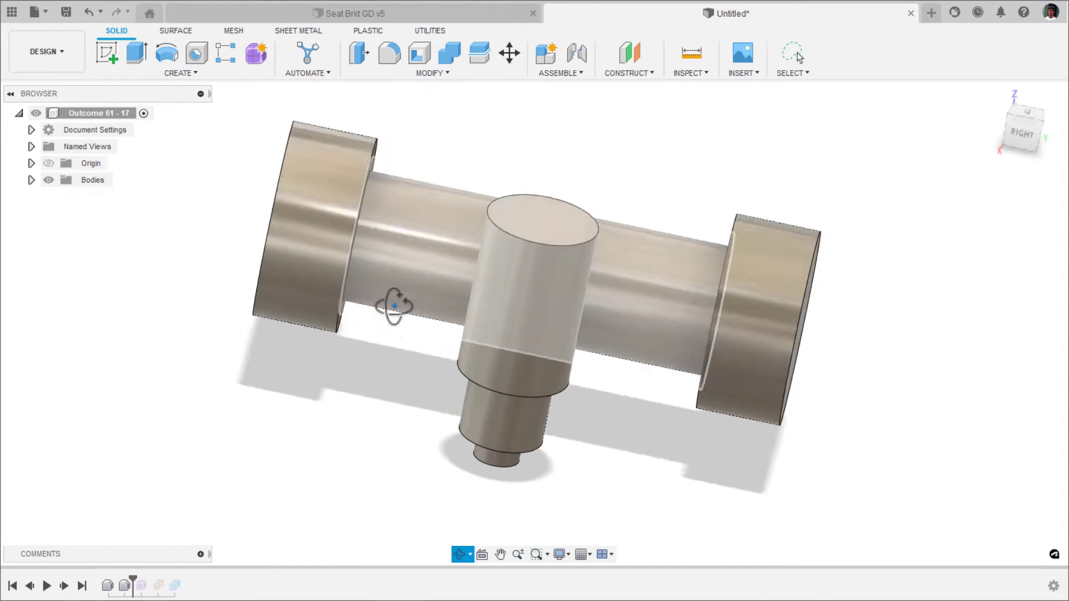
click(30, 179)
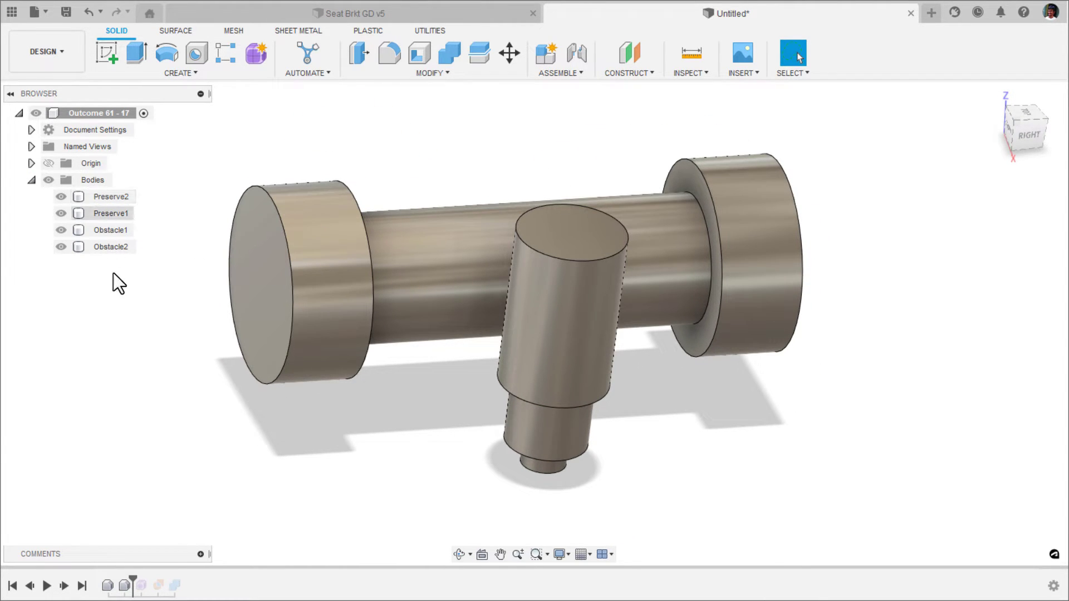
Step through the Organic feature and the remaining combine operations to the end of the history, finishing in the home view.
click(64, 586)
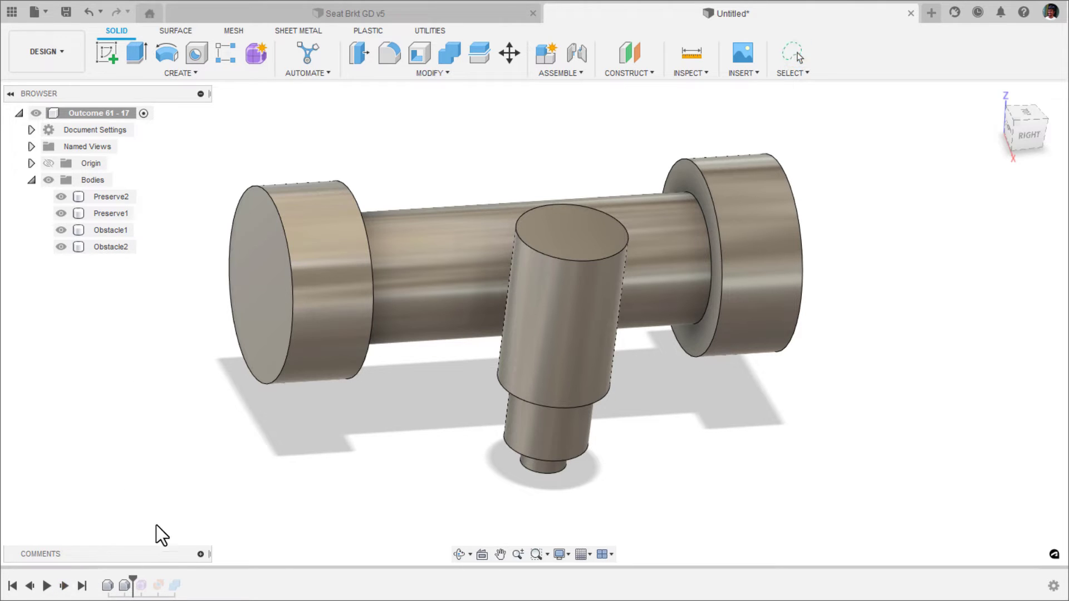
shift+middle_drag(160, 529, 238, 495)
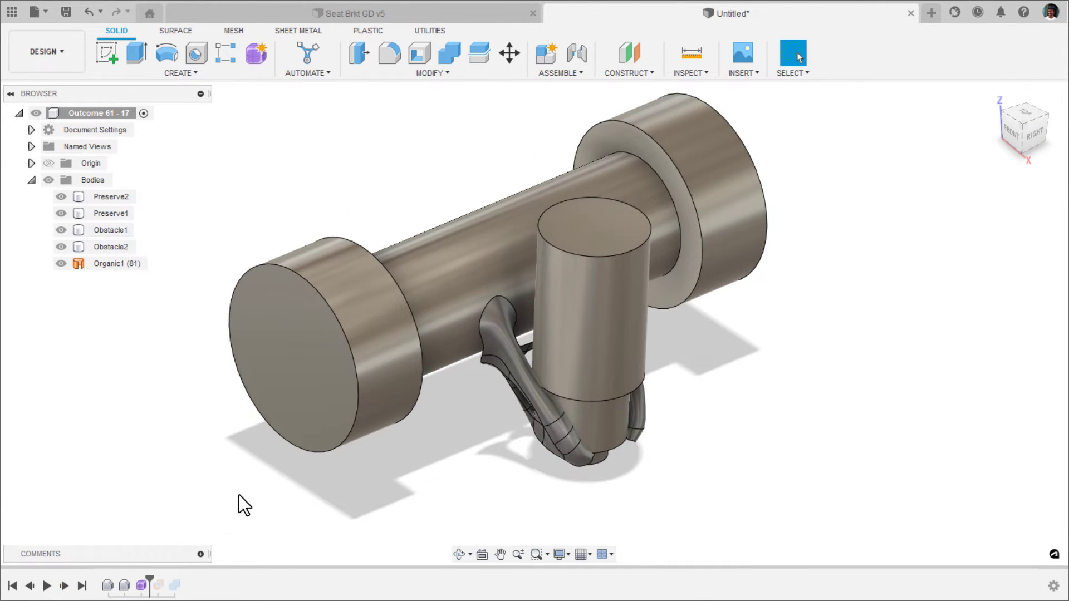
click(64, 586)
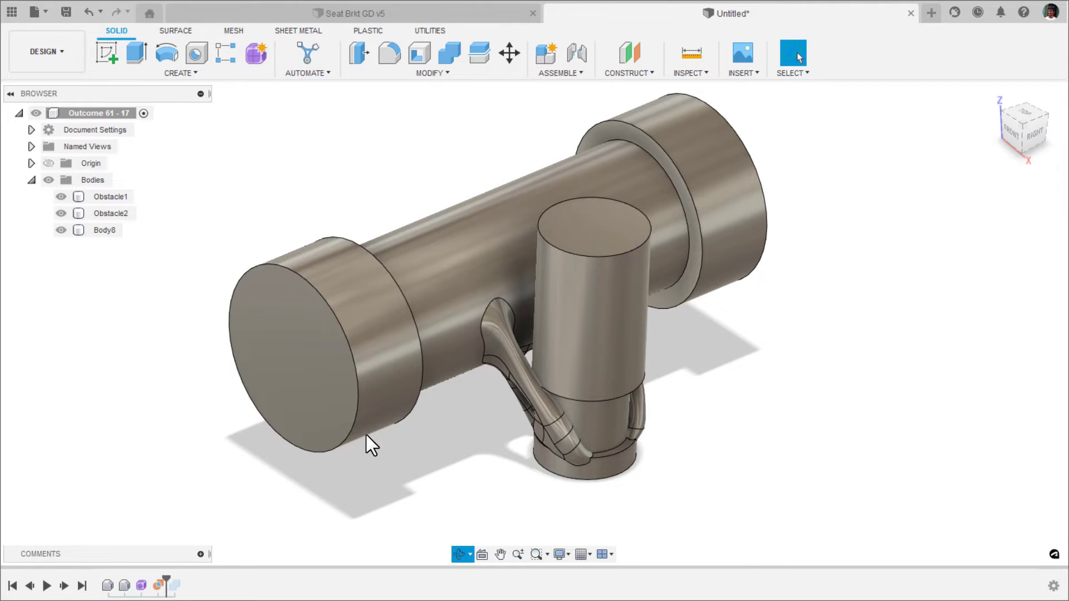
shift+middle_drag(365, 439, 187, 476)
click(64, 586)
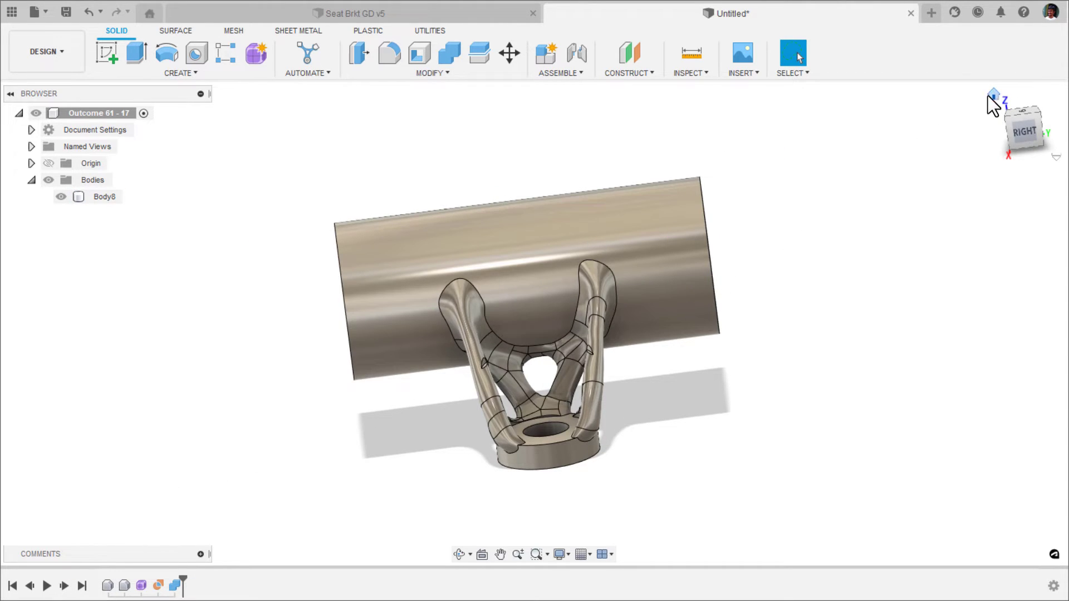
click(989, 94)
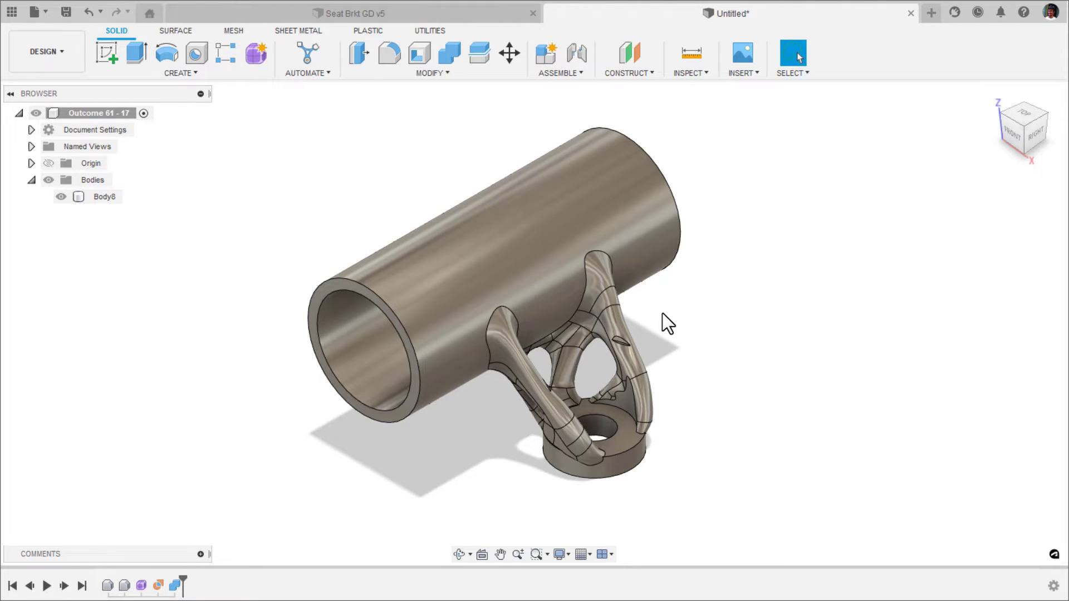
Delete the small notch faces on the bracket's two legs and return to the home view to check the cleaned surfaces.
scroll(662, 318, up, 8)
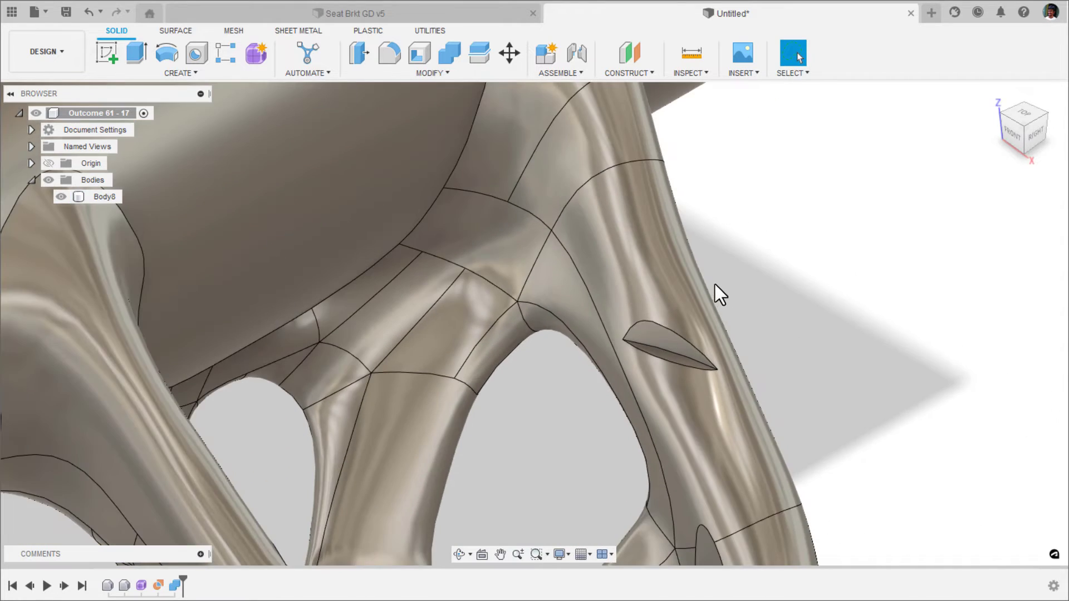
scroll(715, 289, down, 5)
mouse_move(724, 312)
shift+middle_down()
mouse_move(709, 351)
mouse_move(651, 332)
mouse_move(706, 313)
shift+middle_up()
scroll(706, 313, up, 5)
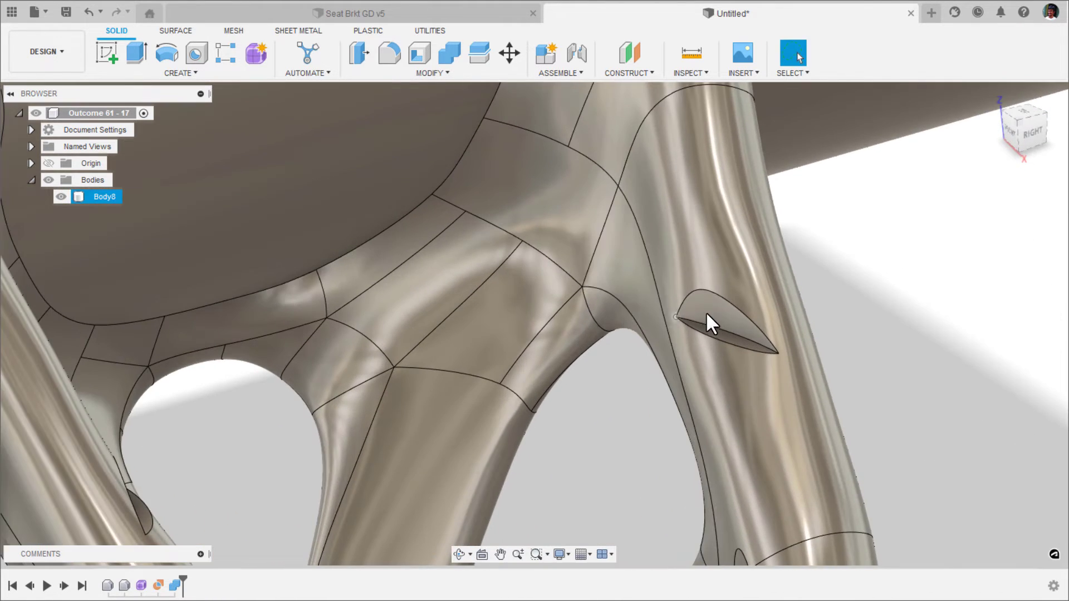
scroll(706, 312, up, 2)
click(711, 306)
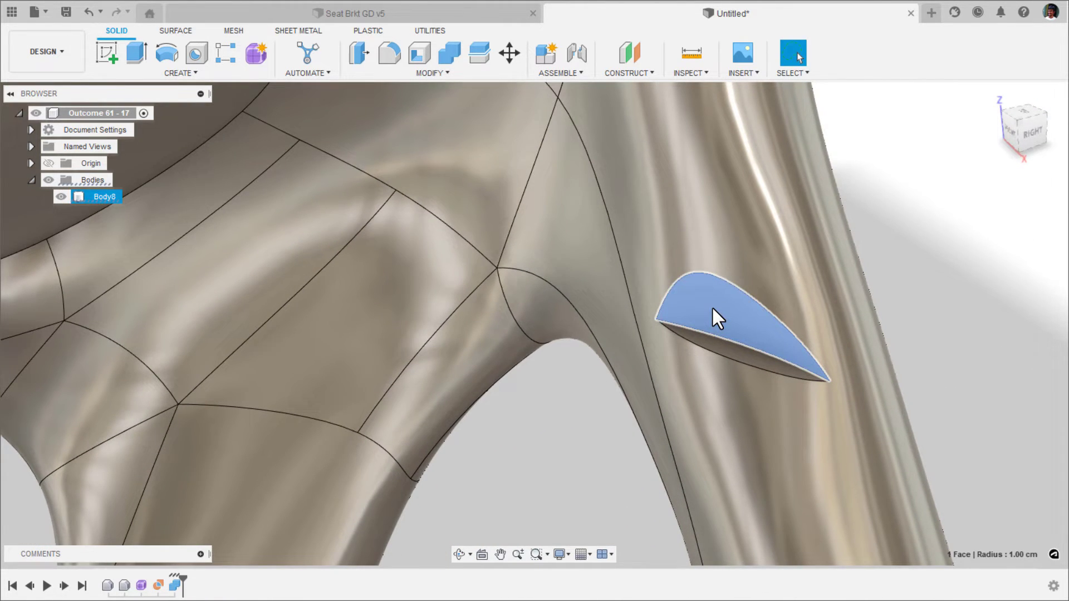
scroll(712, 306, down, 6)
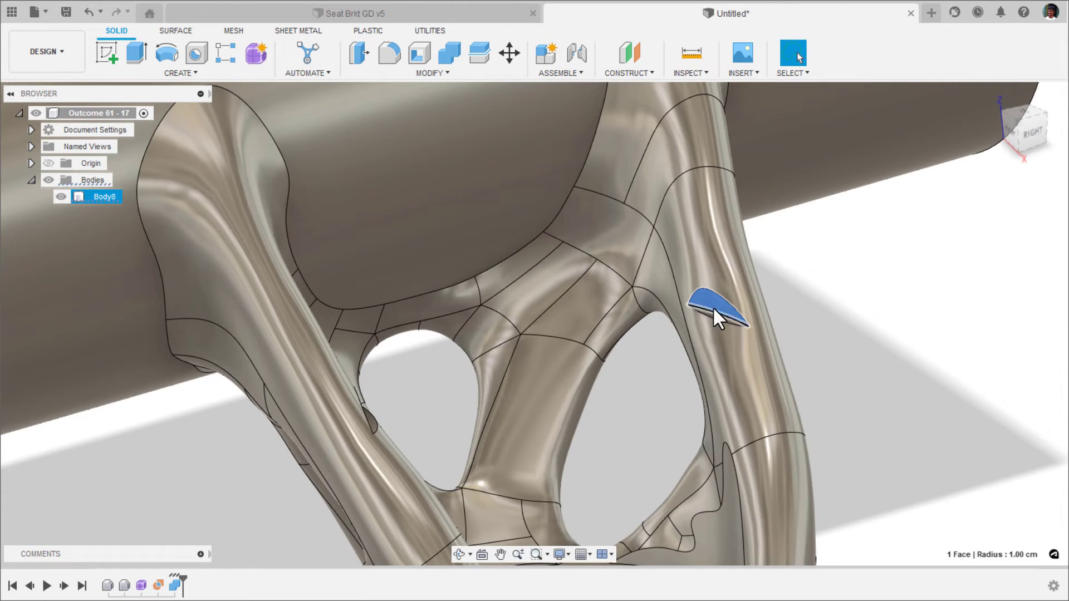
shift+middle_drag(713, 307, 570, 273)
scroll(573, 278, up, 5)
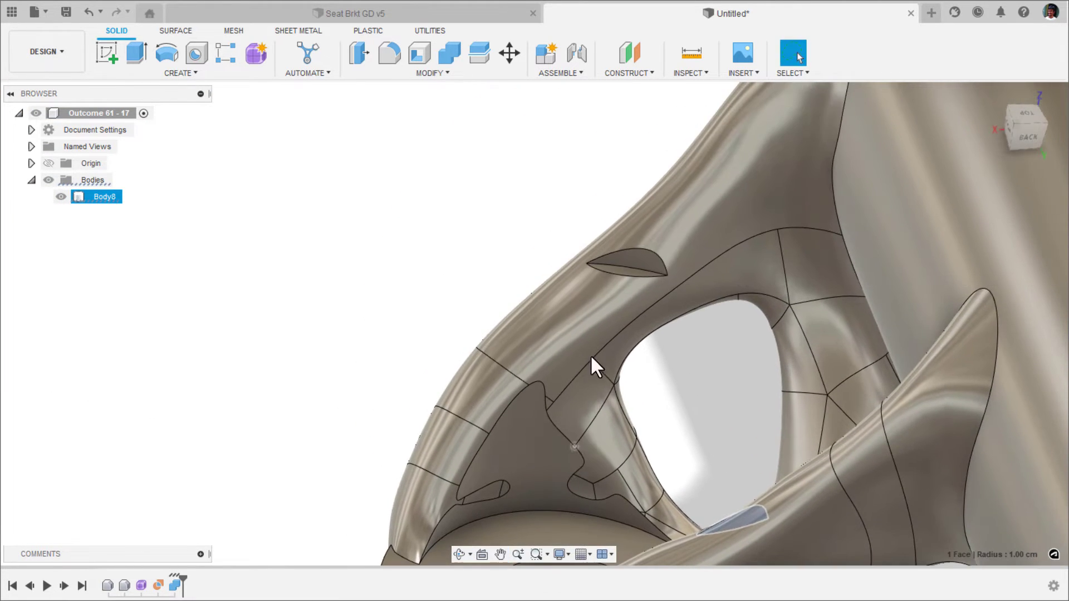
click(608, 284)
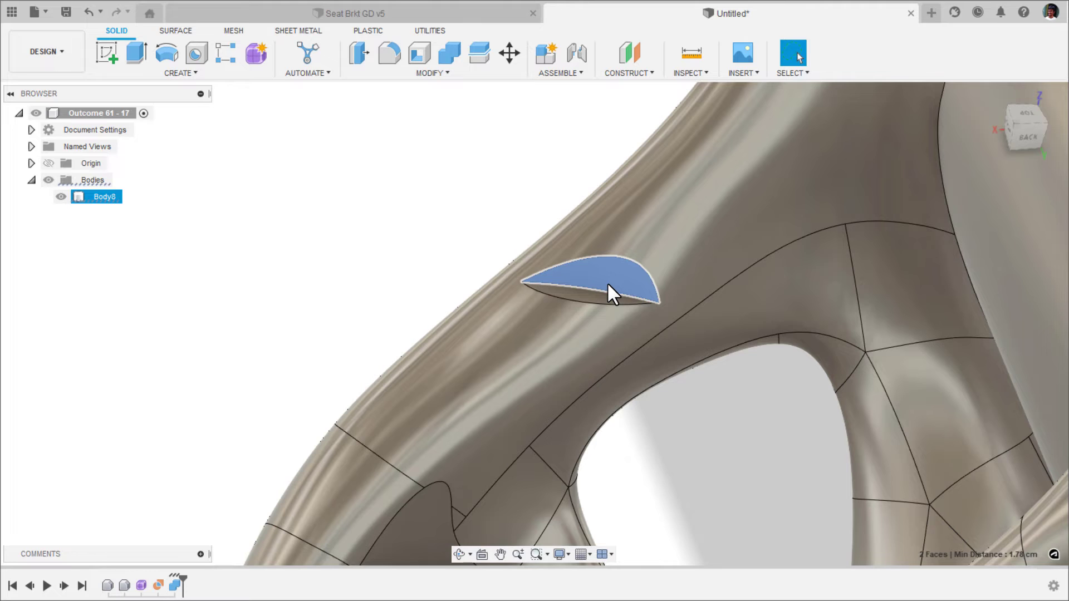
key(Delete)
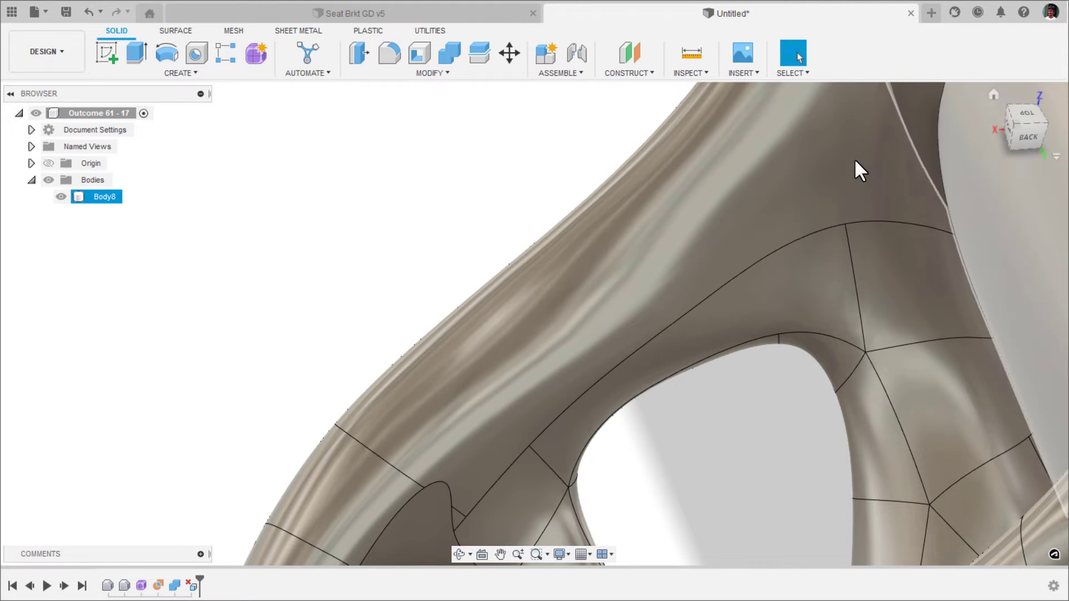
click(994, 96)
scroll(615, 312, up, 6)
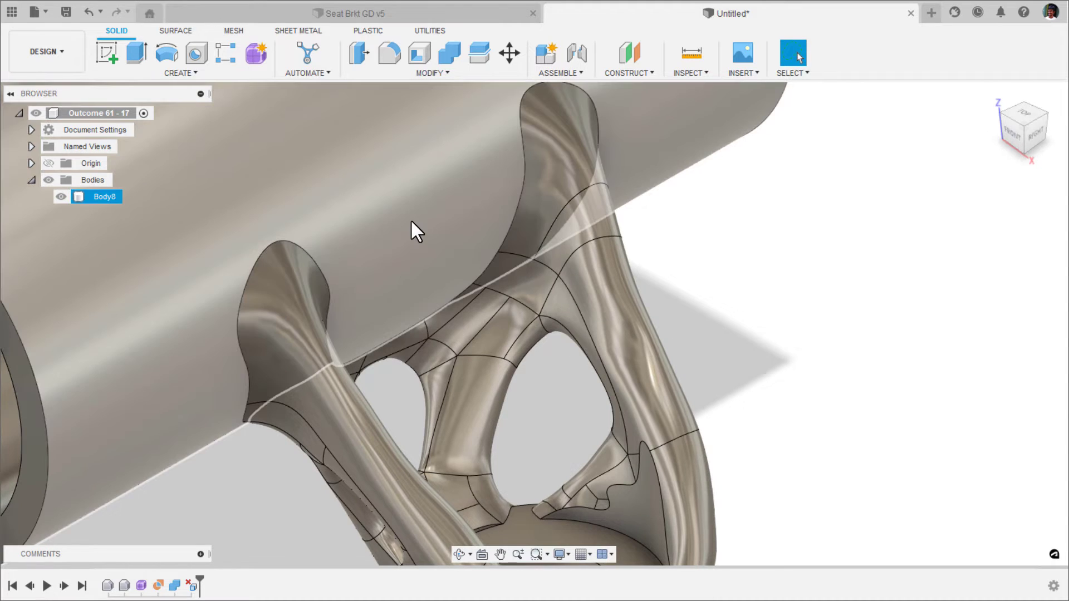
Save the design as "Outcome_Seat Brkt GD" in the WF > Youtube > 2022 > Dec folder.
key(ctrl+s)
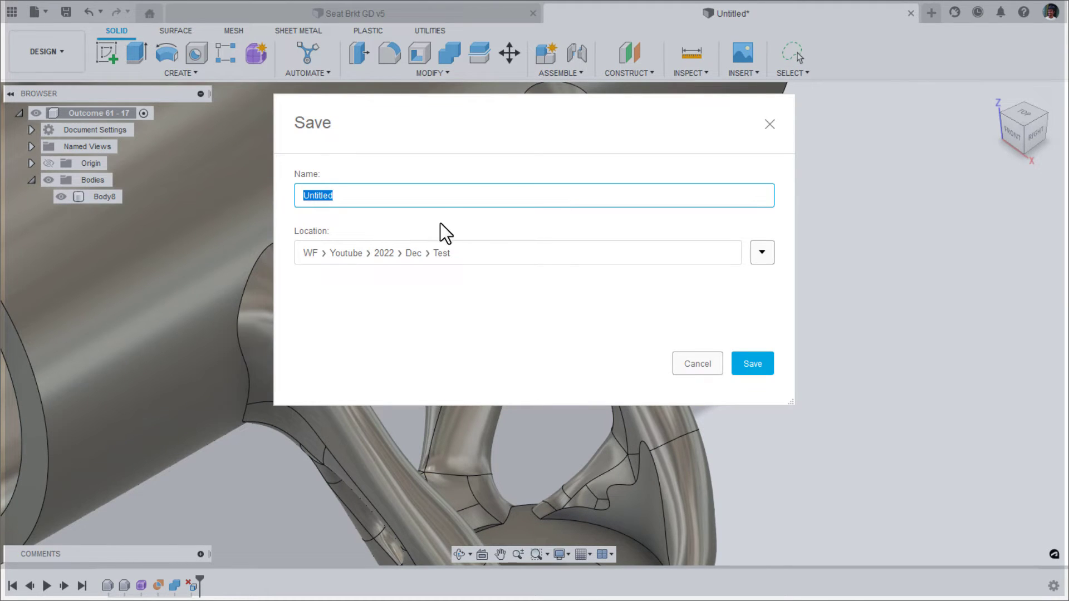
click(762, 252)
click(585, 372)
click(521, 442)
click(302, 197)
text(Outcome_Seat Brkt GD)
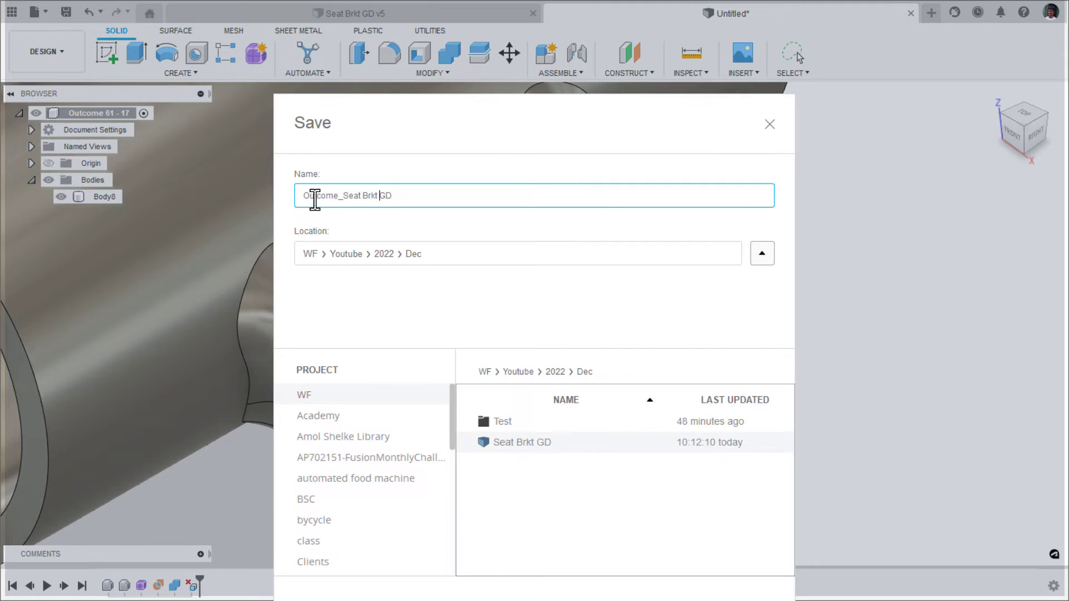
key(Return)
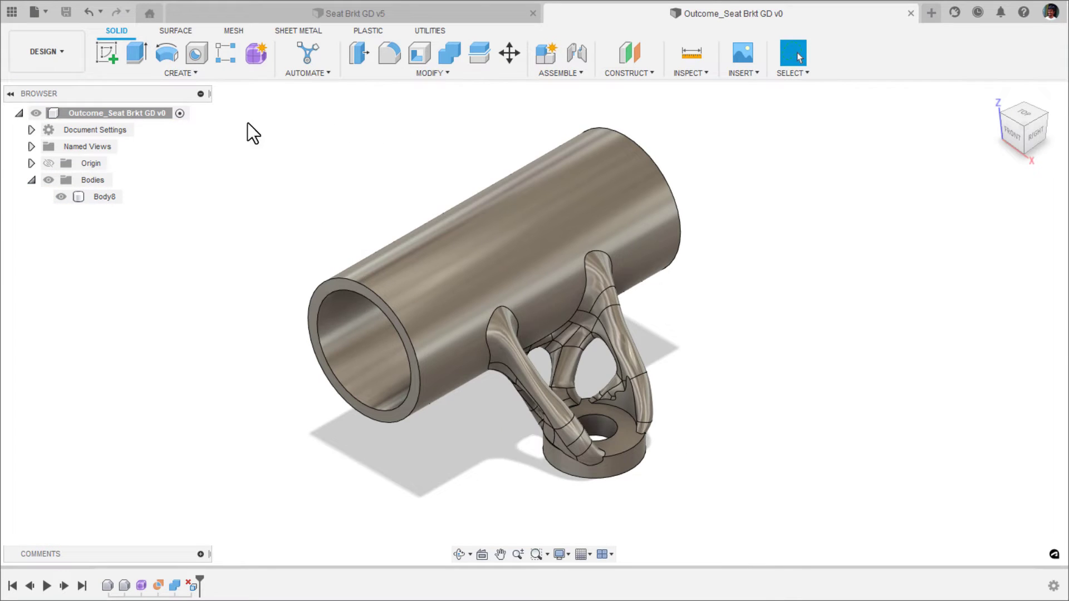
Switch to the Simulation workspace and create a static stress study from the generative design setup information.
click(59, 61)
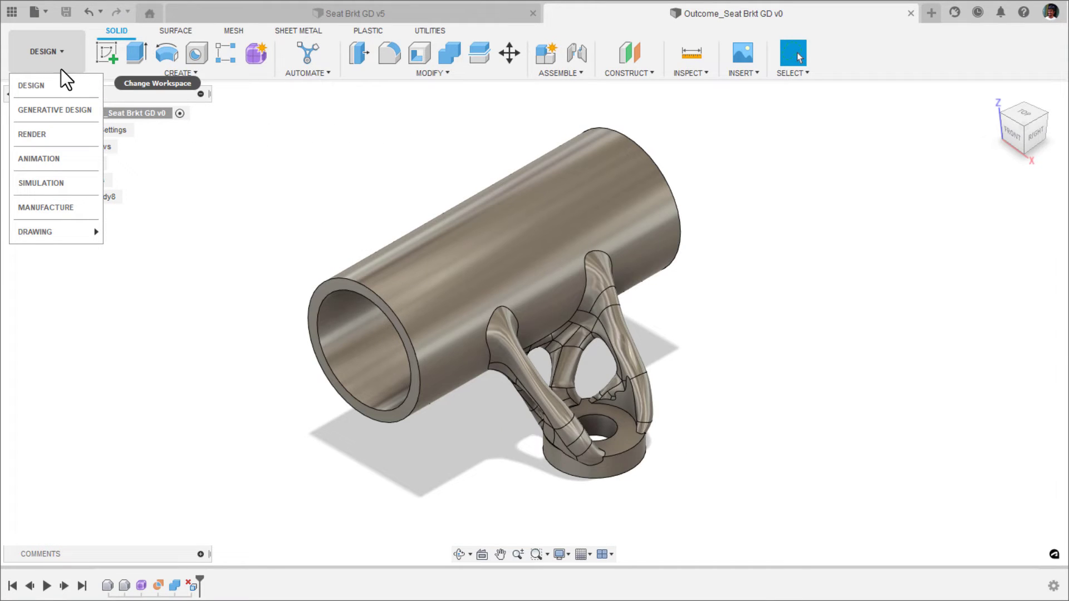
click(43, 178)
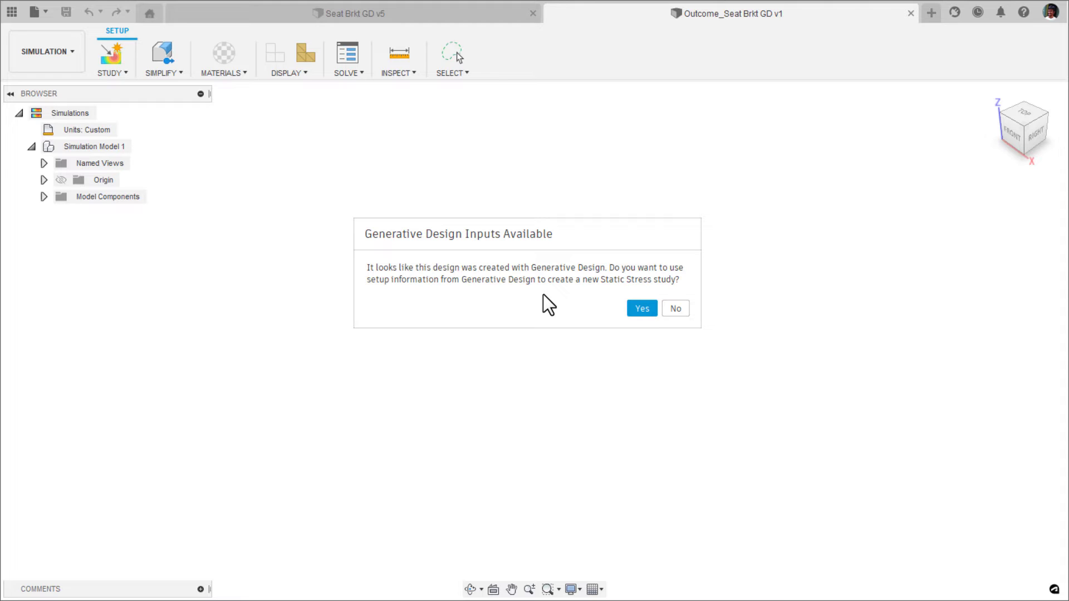
click(636, 308)
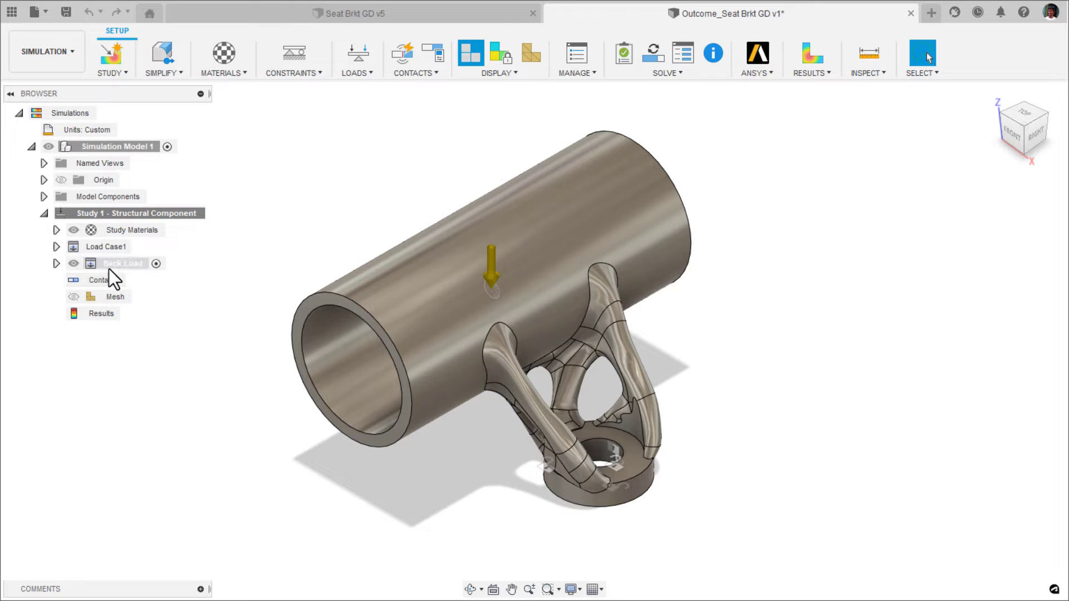
Check the study's Back Load case, solve the Structural Component static stress study and dismiss the job status.
click(114, 266)
click(185, 250)
click(652, 55)
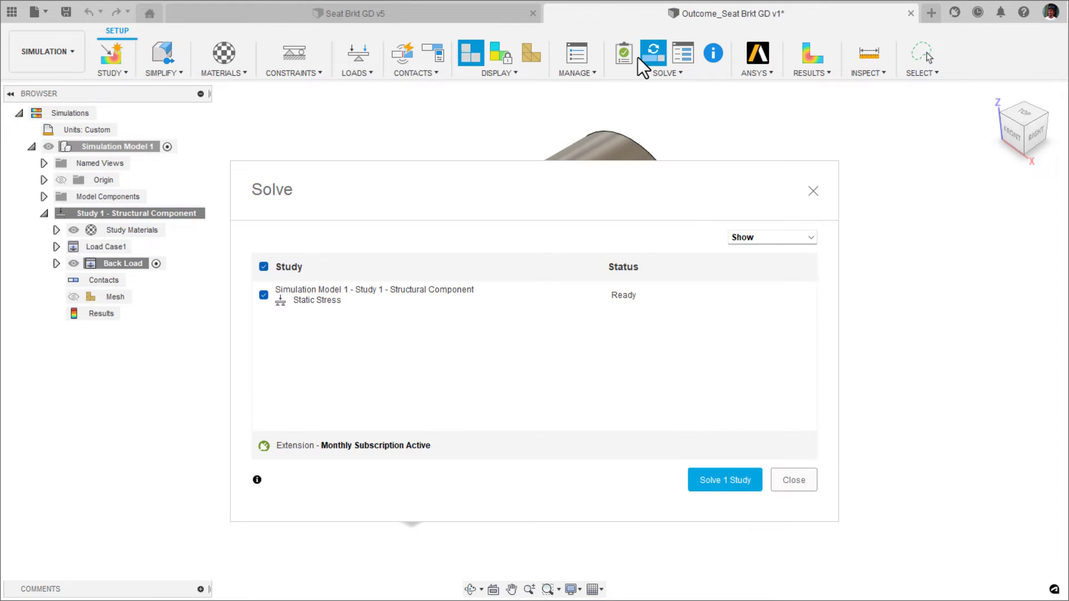
click(735, 471)
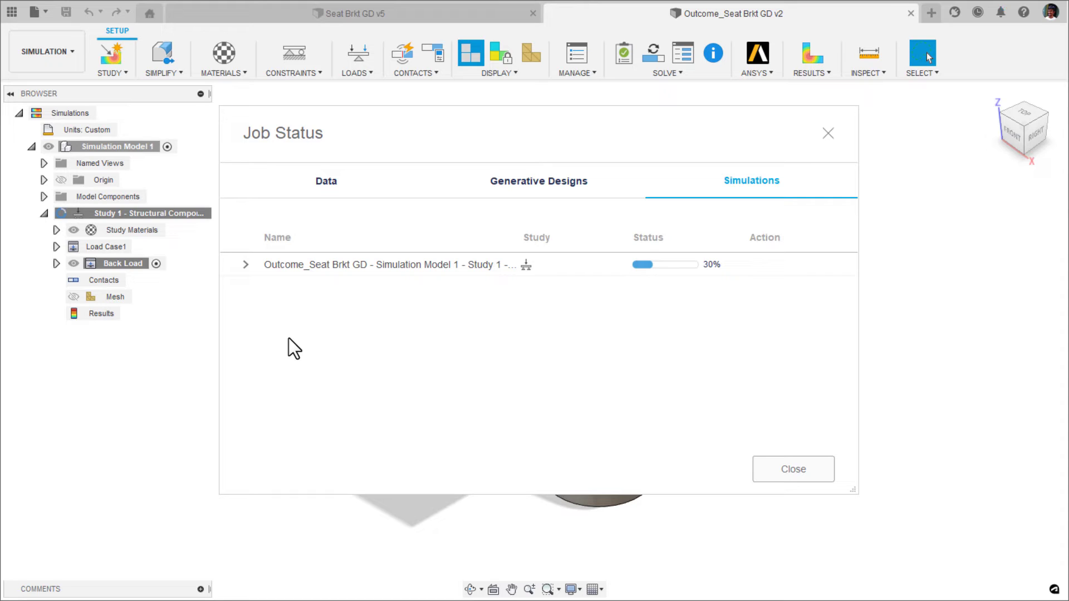
click(245, 264)
click(774, 466)
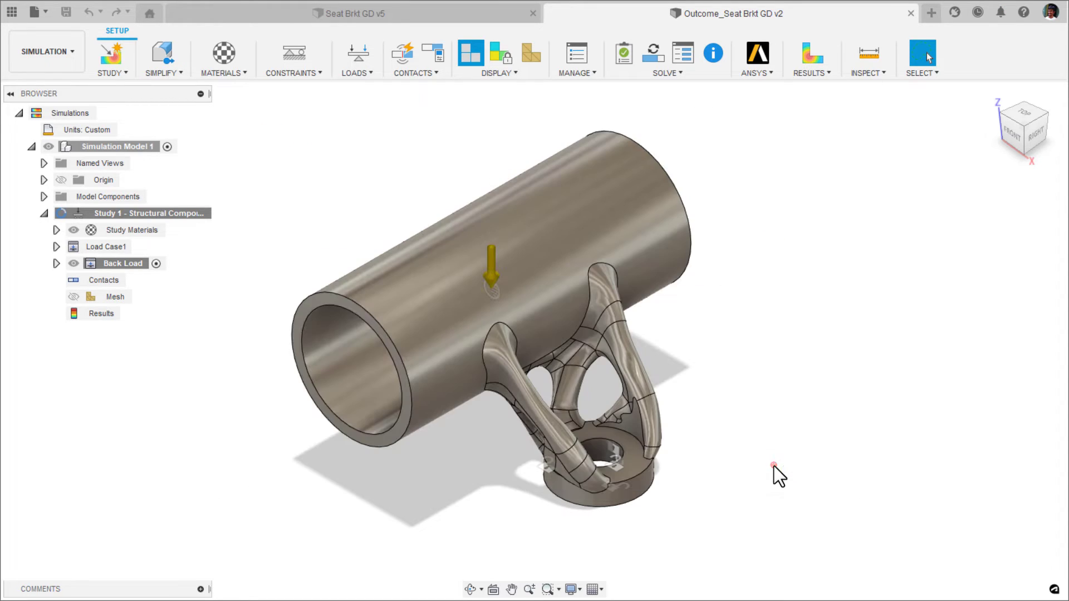
Return to the Design workspace and open the Organic form feature for editing.
click(56, 50)
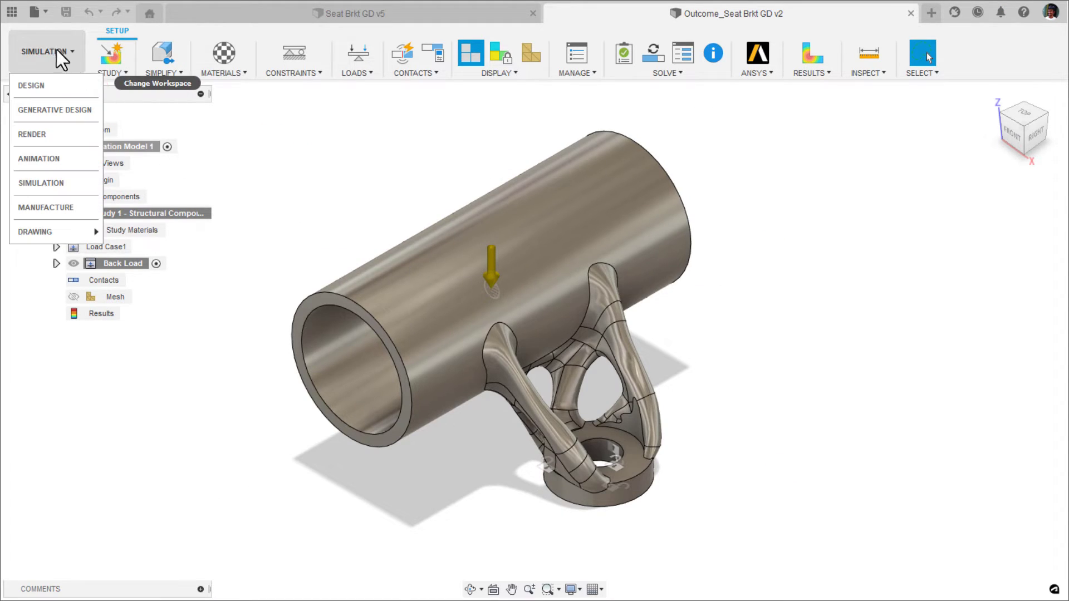
click(92, 90)
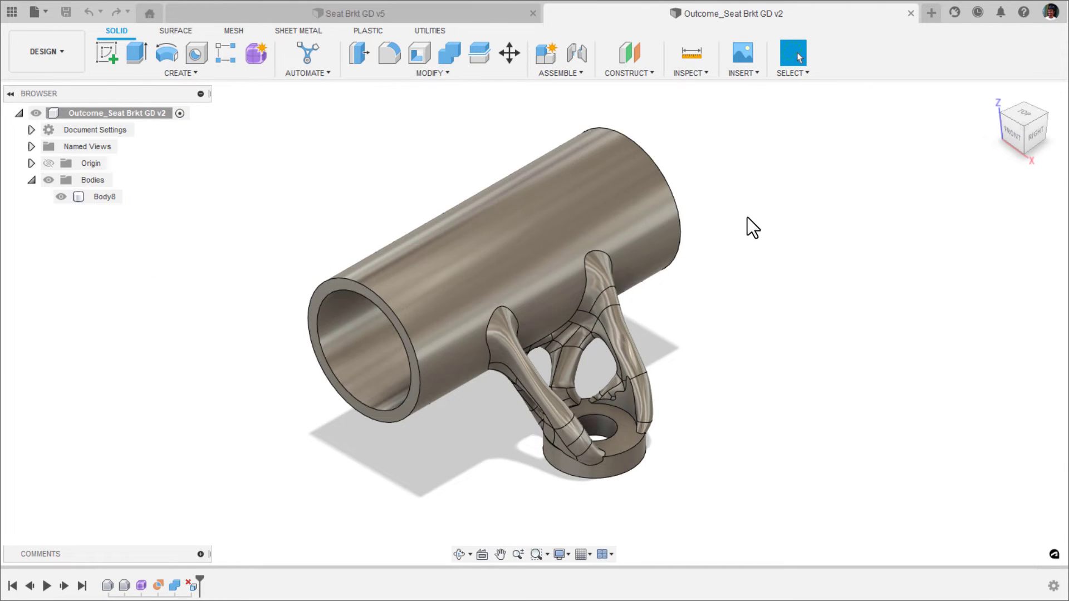
shift+middle_drag(747, 217, 621, 248)
scroll(526, 364, up, 8)
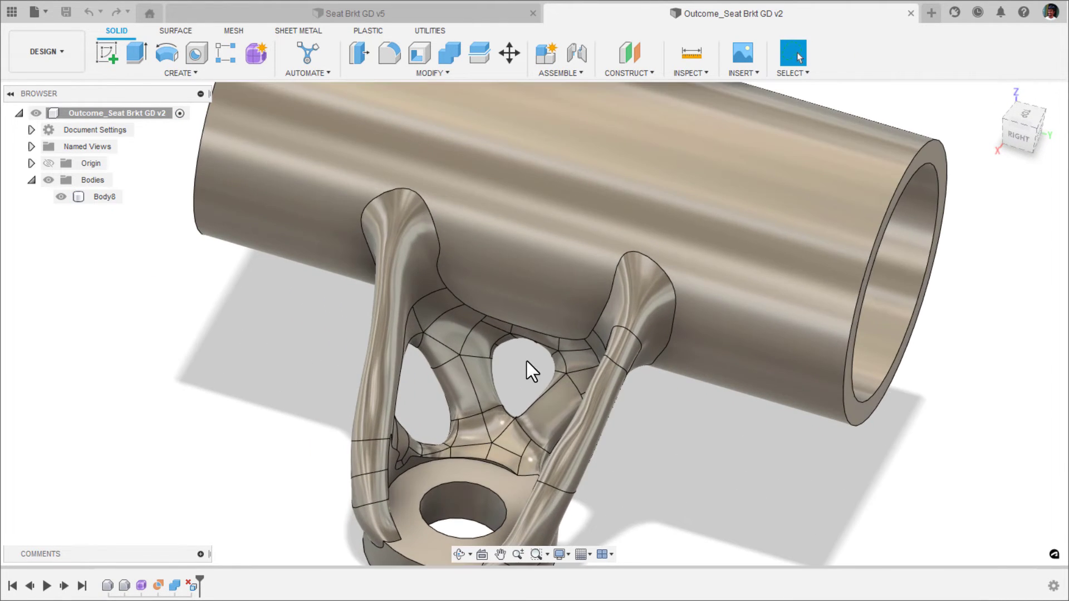
scroll(526, 365, down, 8)
shift+middle_drag(525, 365, 557, 346)
shift+middle_drag(530, 384, 425, 428)
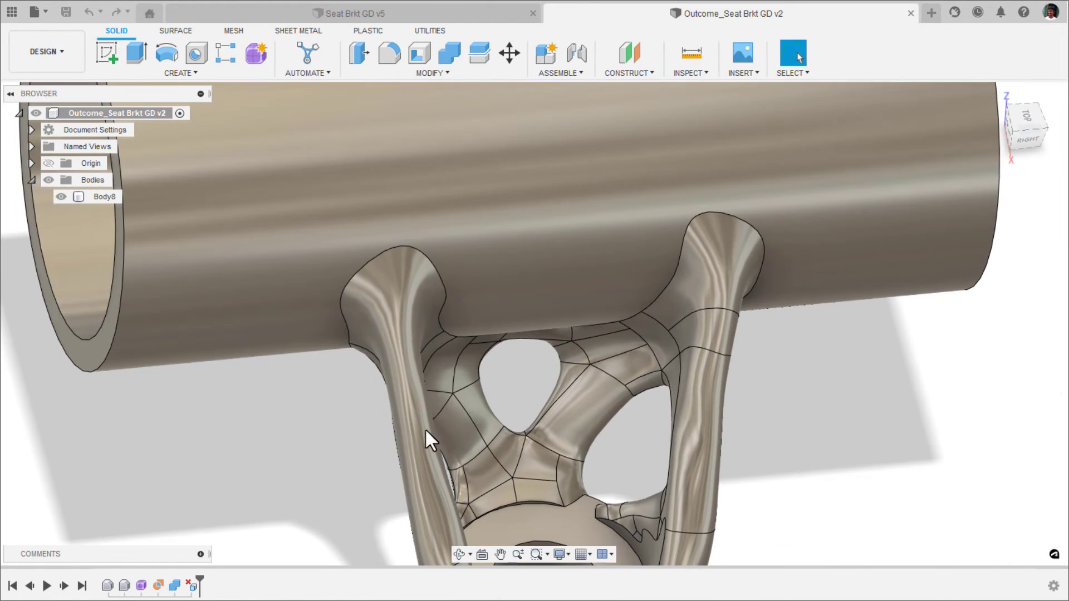
double_click(142, 586)
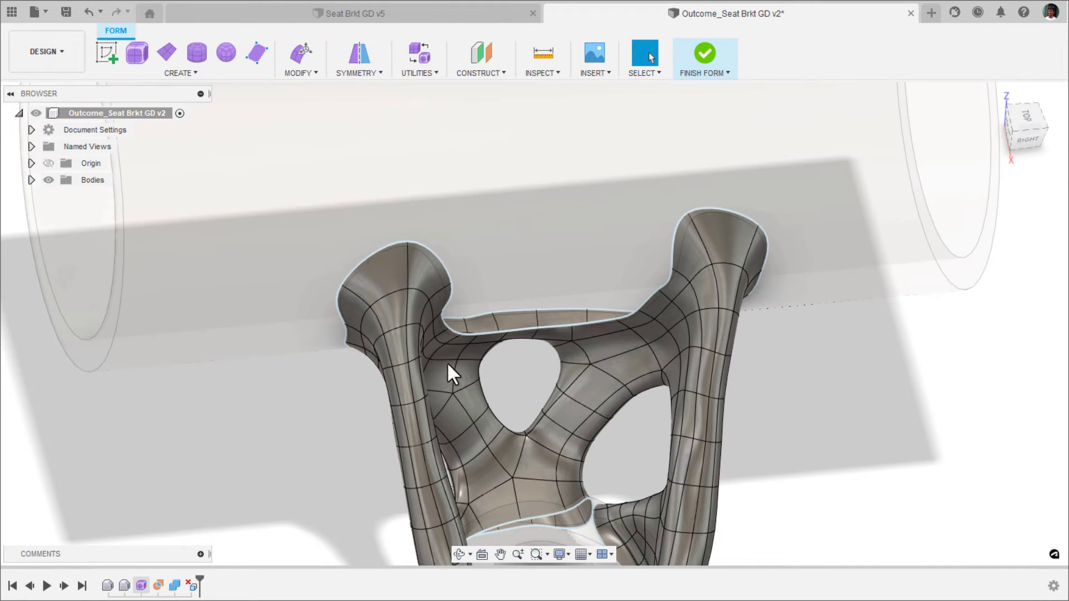
Delete the ring of faces lining the small upper opening in the bracket's organic web.
scroll(551, 323, up, 3)
scroll(554, 363, up, 2)
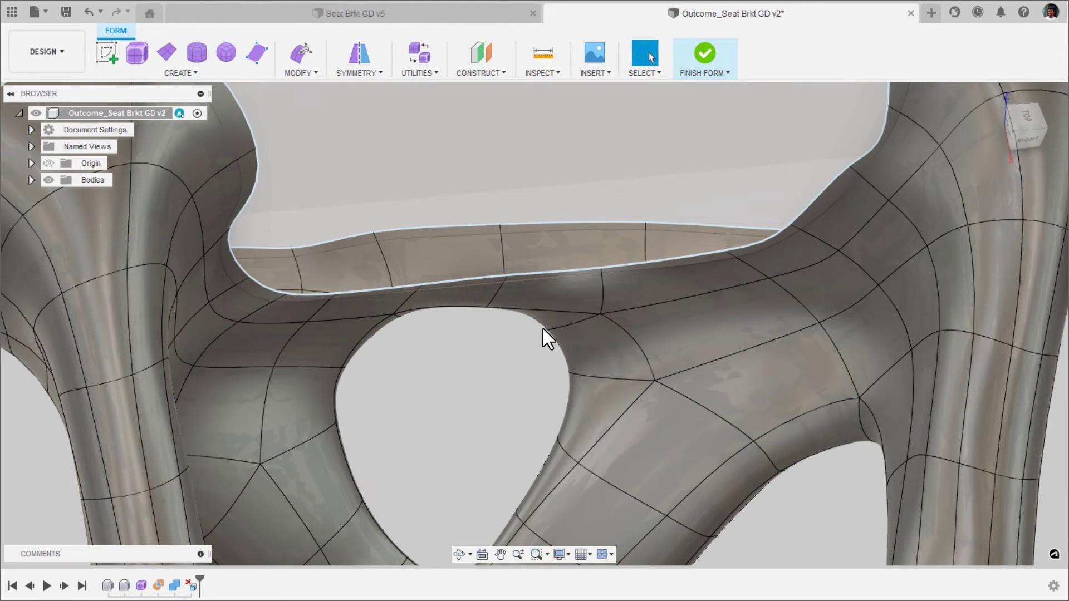
shift+middle_drag(544, 337, 456, 298)
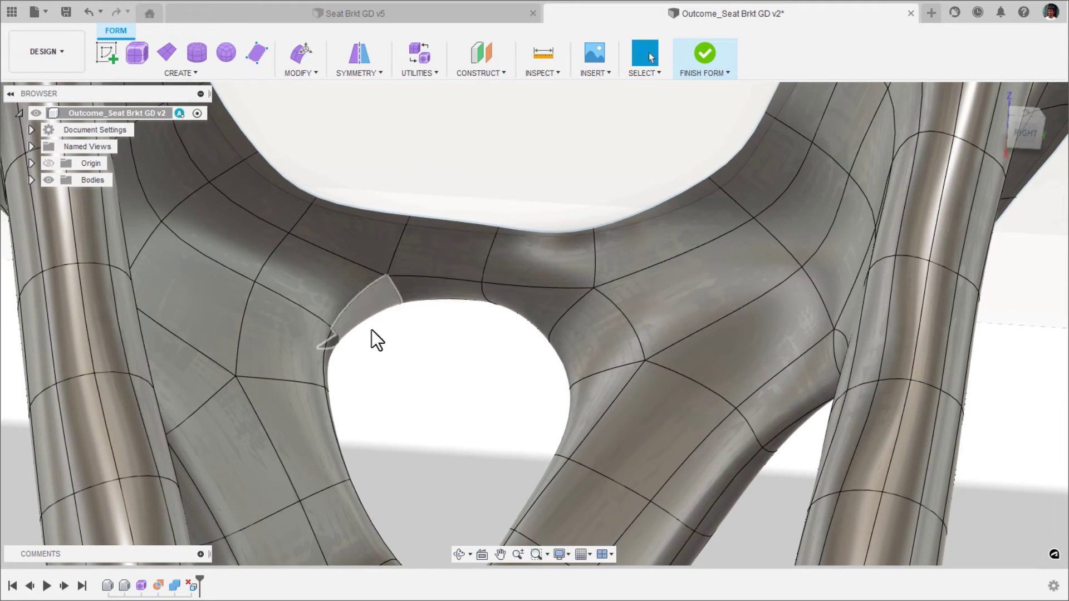
shift+middle_drag(459, 360, 433, 308)
click(423, 278)
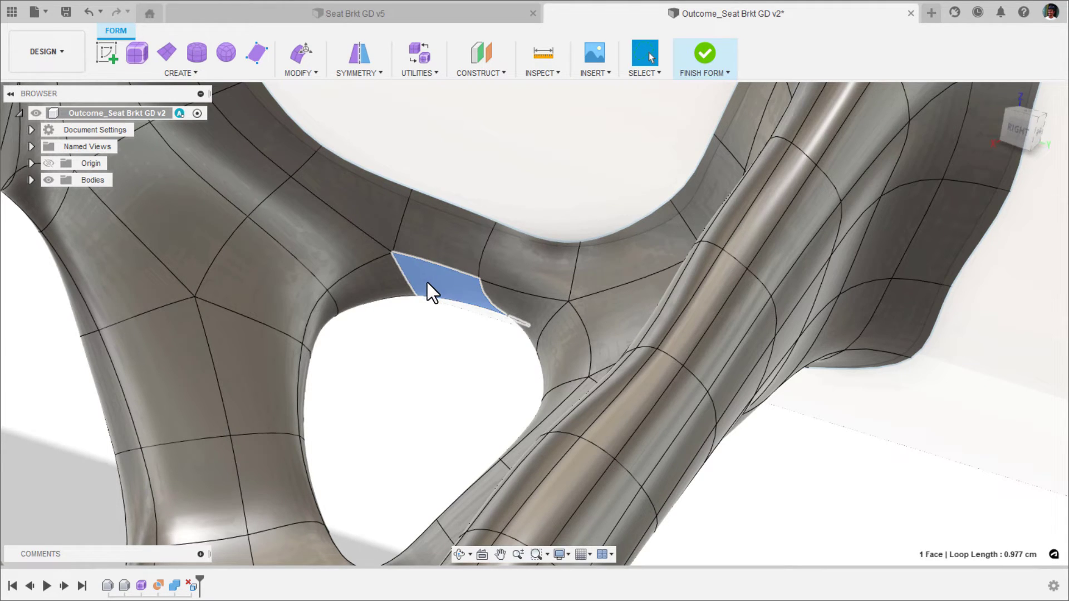
double_click(368, 292)
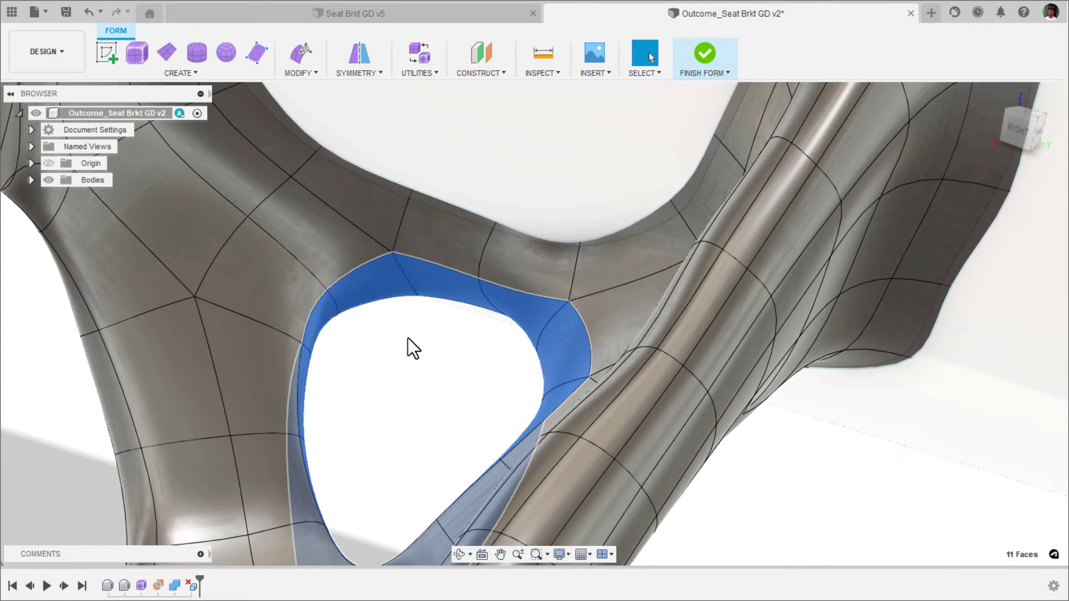
shift+middle_drag(405, 345, 447, 333)
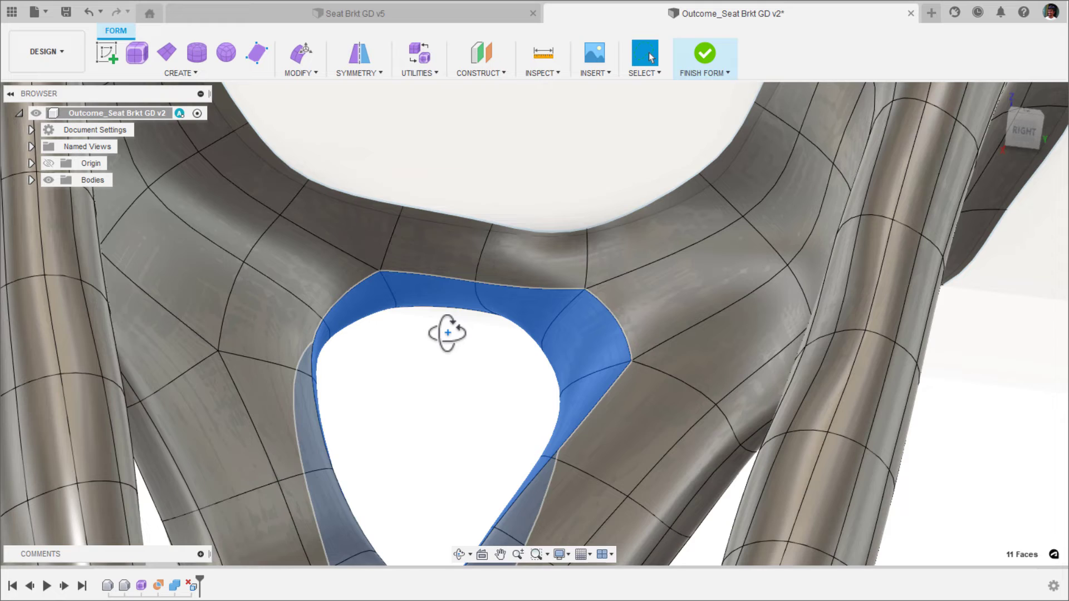
key(Delete)
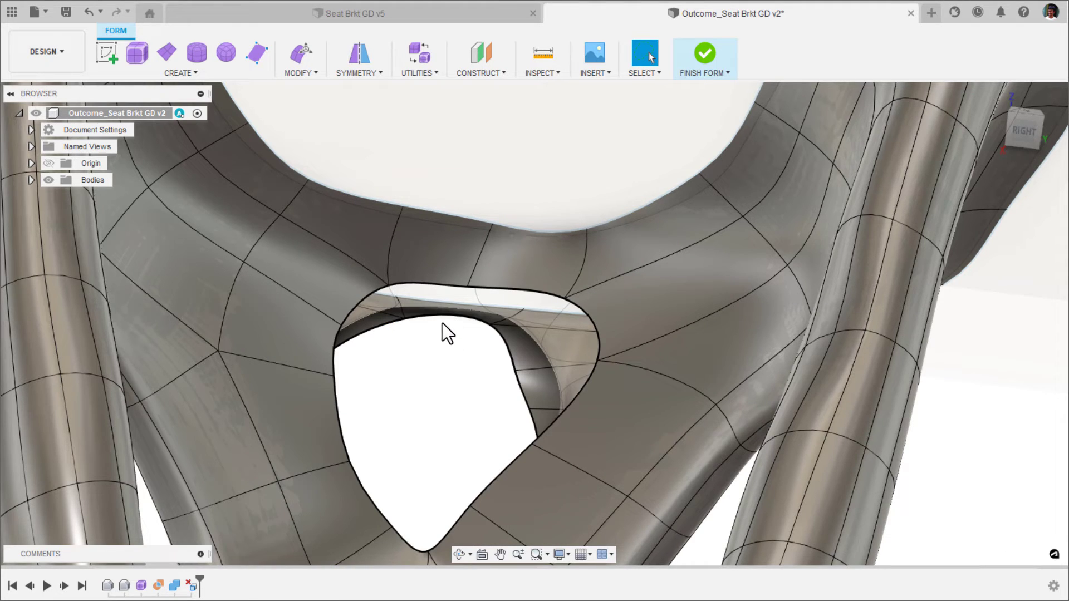
Fill the open edge loop left on the near side of the web using Fill Hole in Reduced Star mode.
double_click(443, 286)
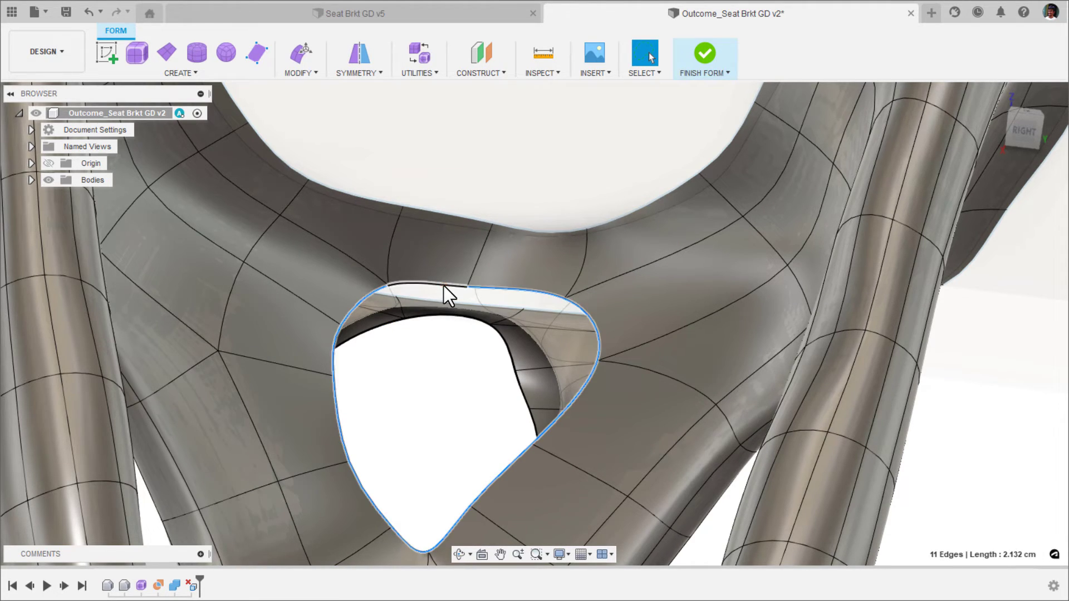
mouse_move(439, 346)
shift+middle_down()
mouse_move(462, 317)
mouse_move(453, 289)
mouse_move(356, 312)
mouse_move(389, 334)
mouse_move(430, 287)
mouse_move(419, 341)
mouse_move(433, 349)
shift+middle_up()
right_click(433, 348)
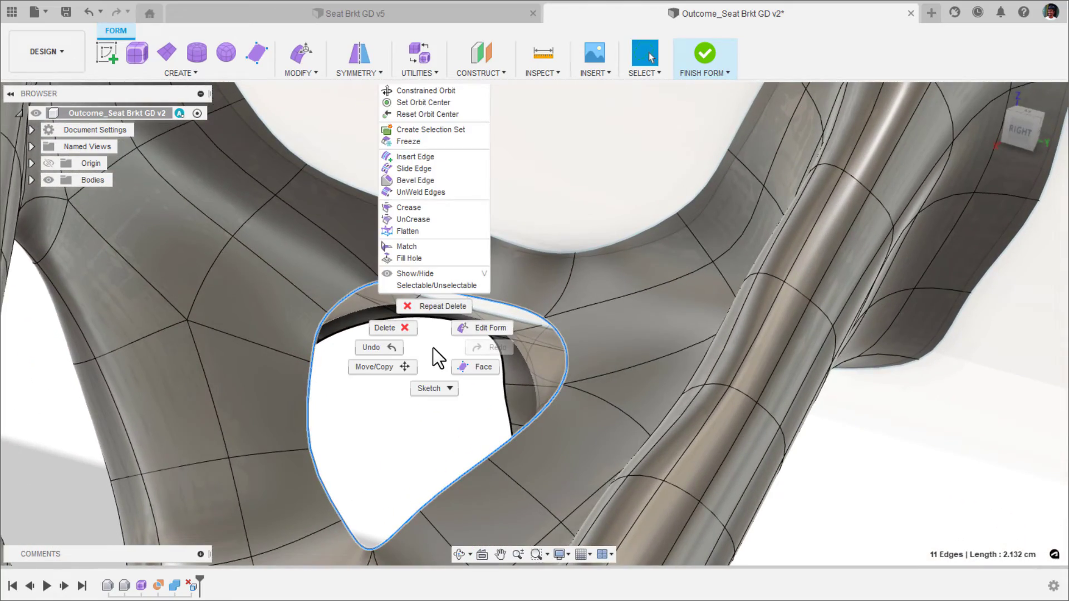
click(427, 259)
shift+middle_drag(427, 261, 732, 303)
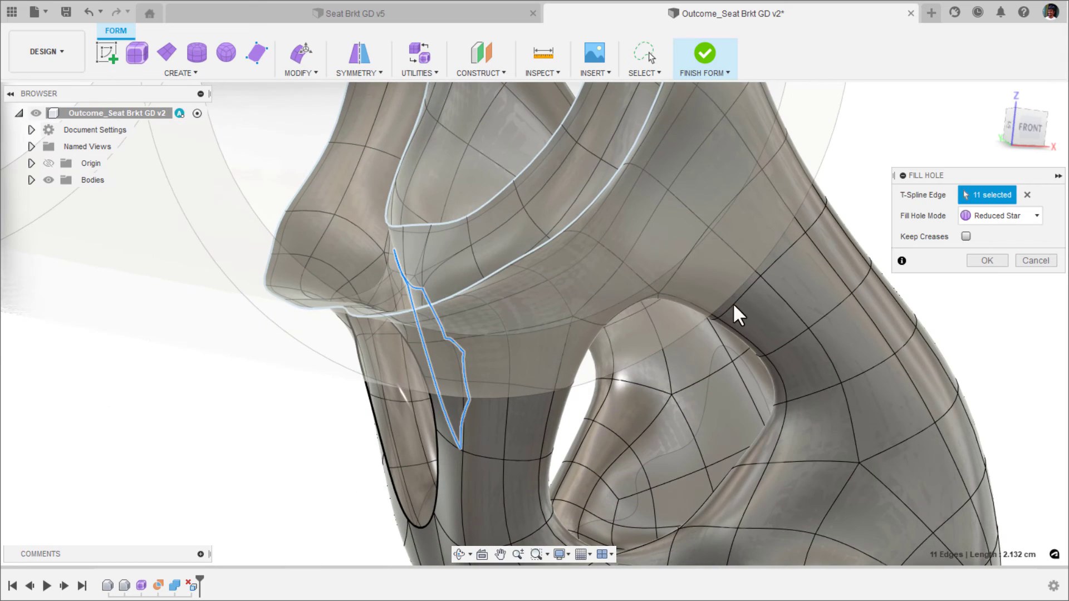
click(988, 259)
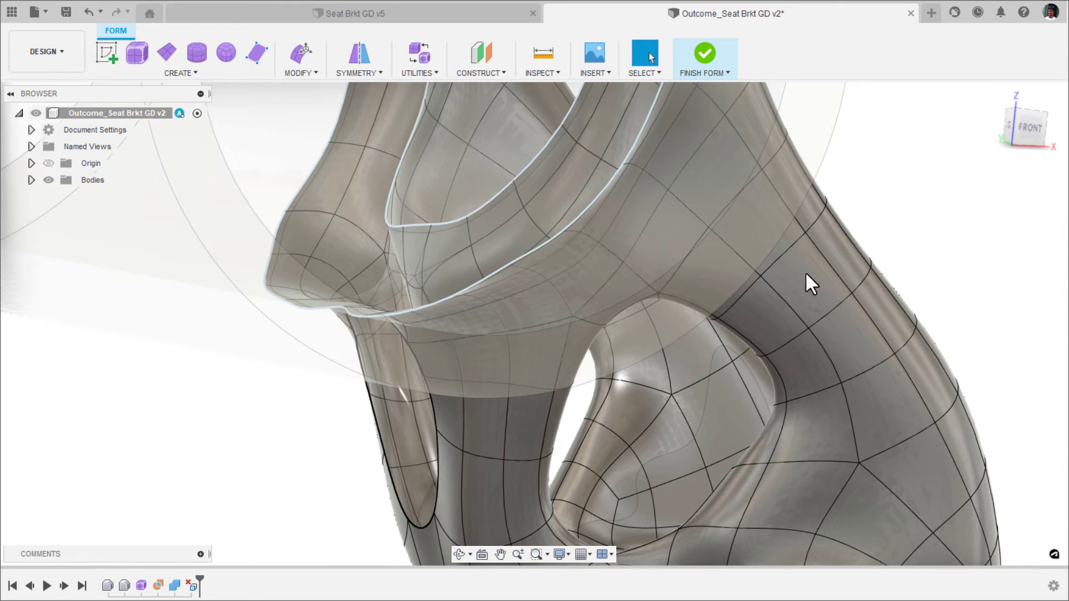
shift+middle_drag(333, 453, 427, 269)
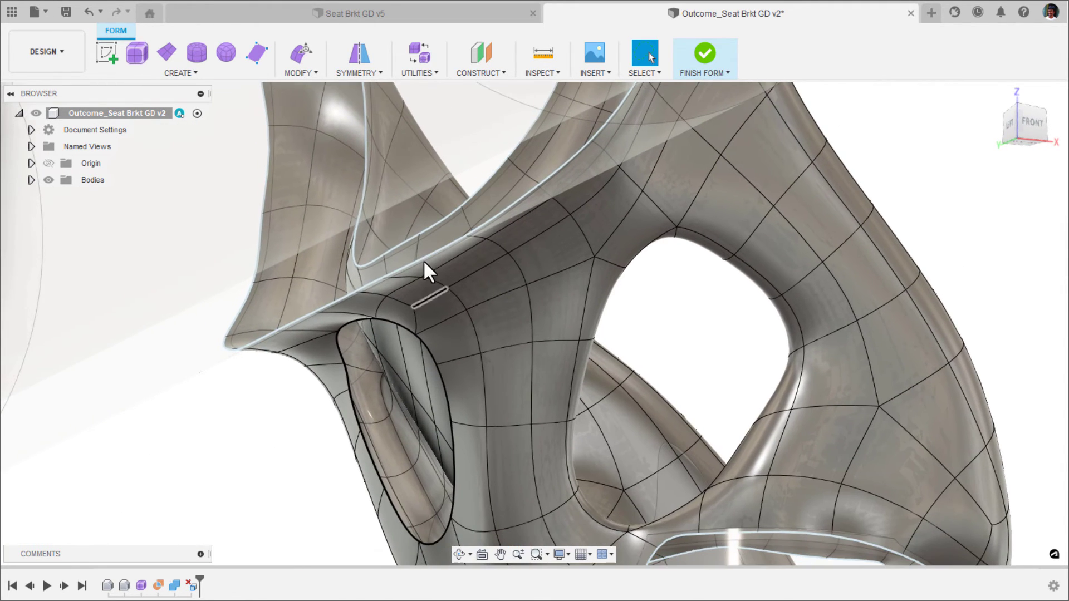
right_click(300, 465)
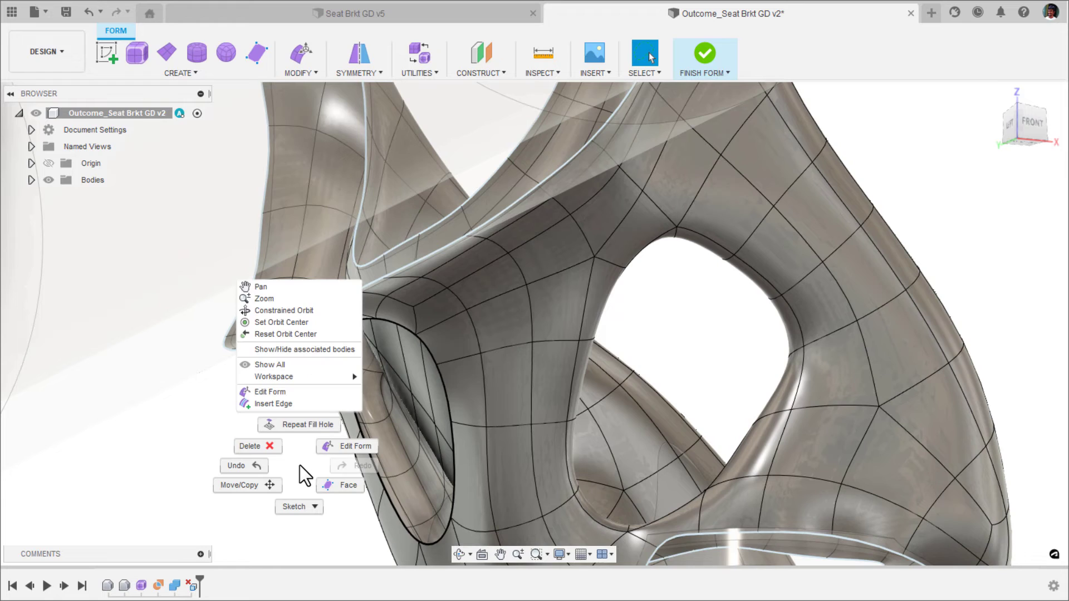
click(303, 432)
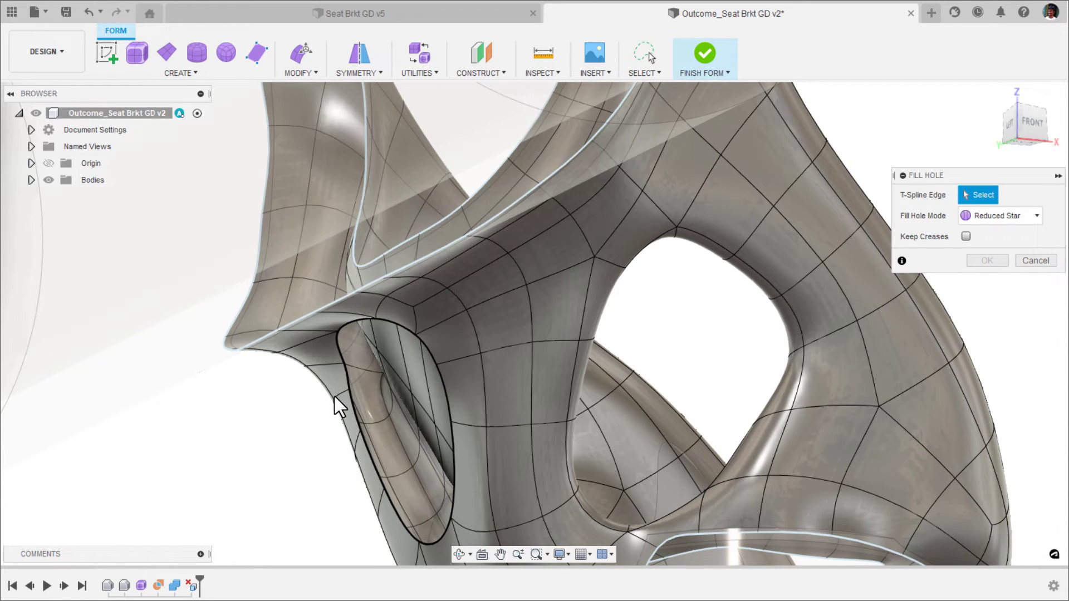
click(349, 378)
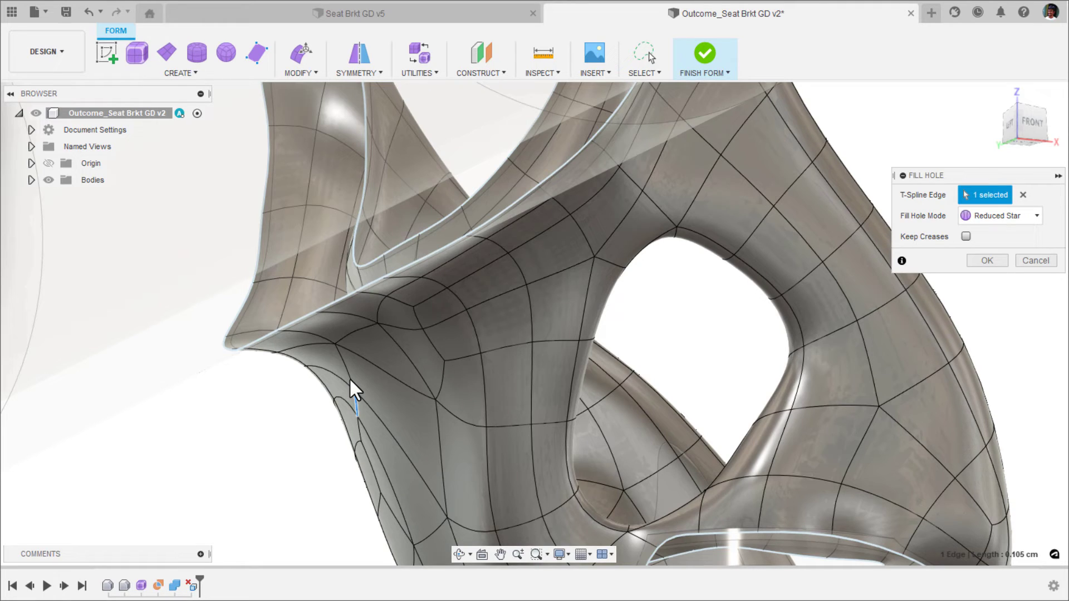
click(1035, 260)
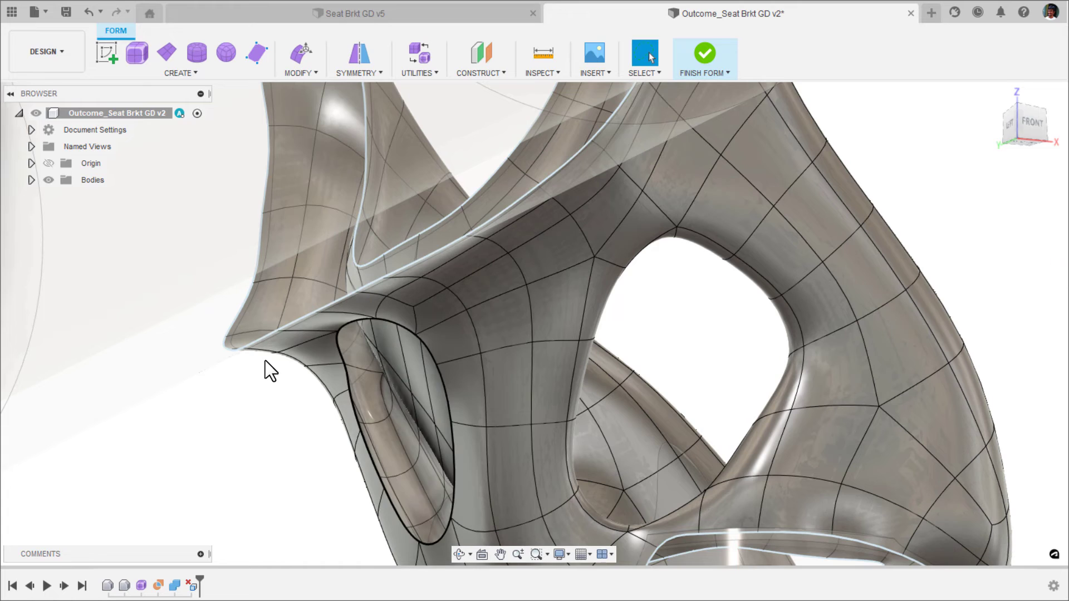
Fill the complete edge loop of the remaining opening on the opposite side of the web using Reduced Star mode.
double_click(343, 378)
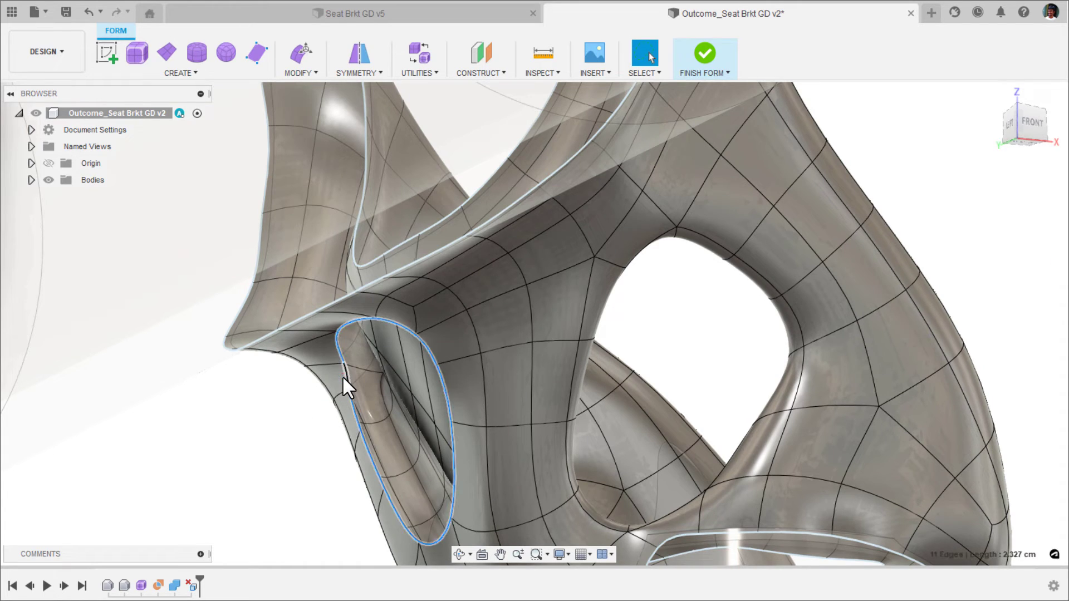
right_click(274, 403)
click(275, 366)
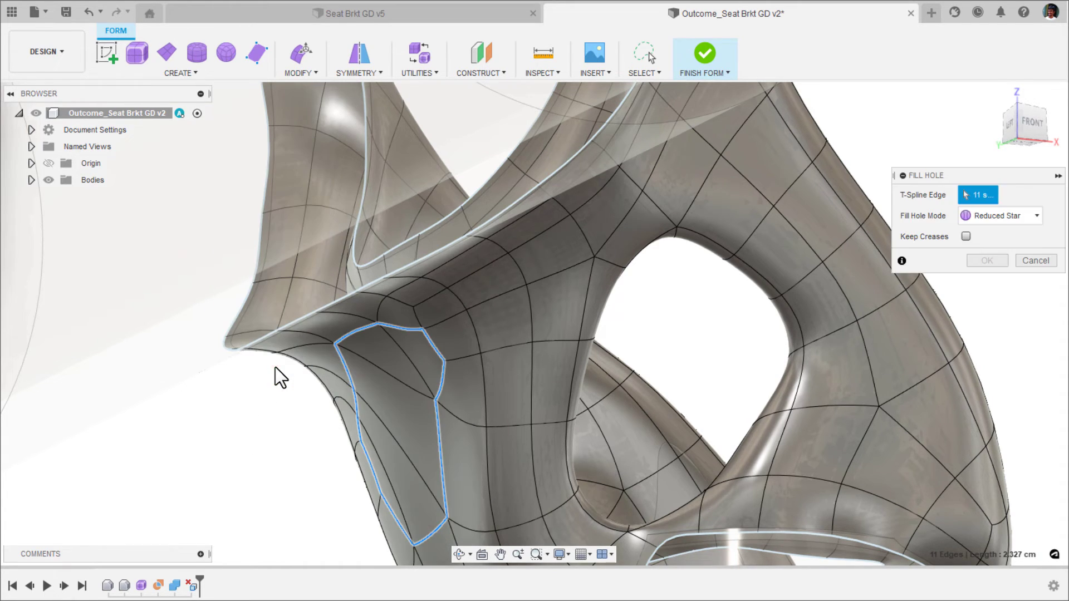
click(986, 261)
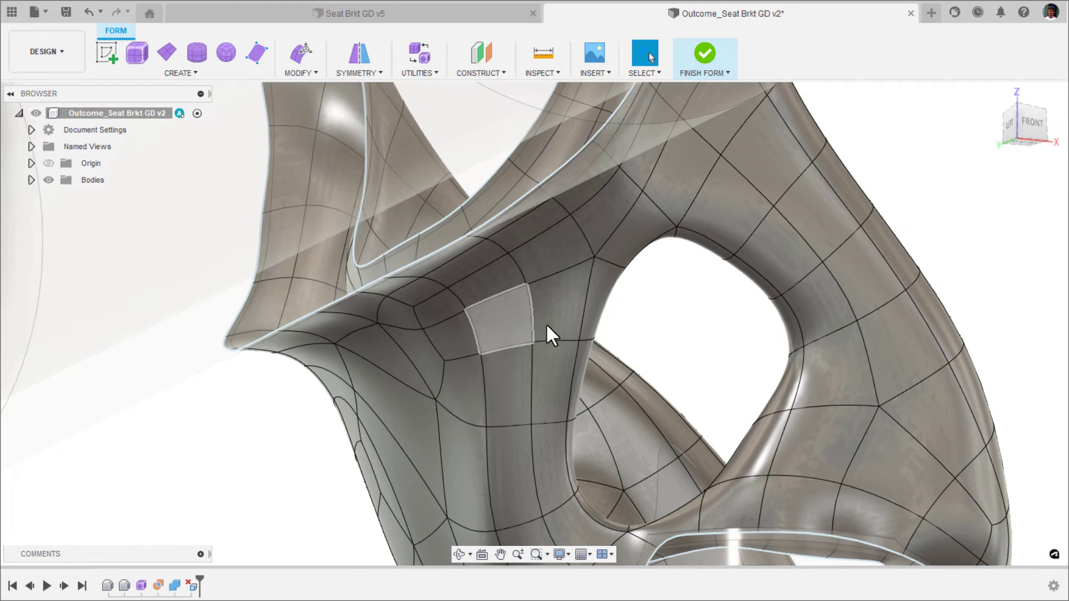
Finish the form edit, restore the home view and switch to the Simulation workspace, dismissing the outdated-results notification.
shift+middle_drag(546, 329, 492, 308)
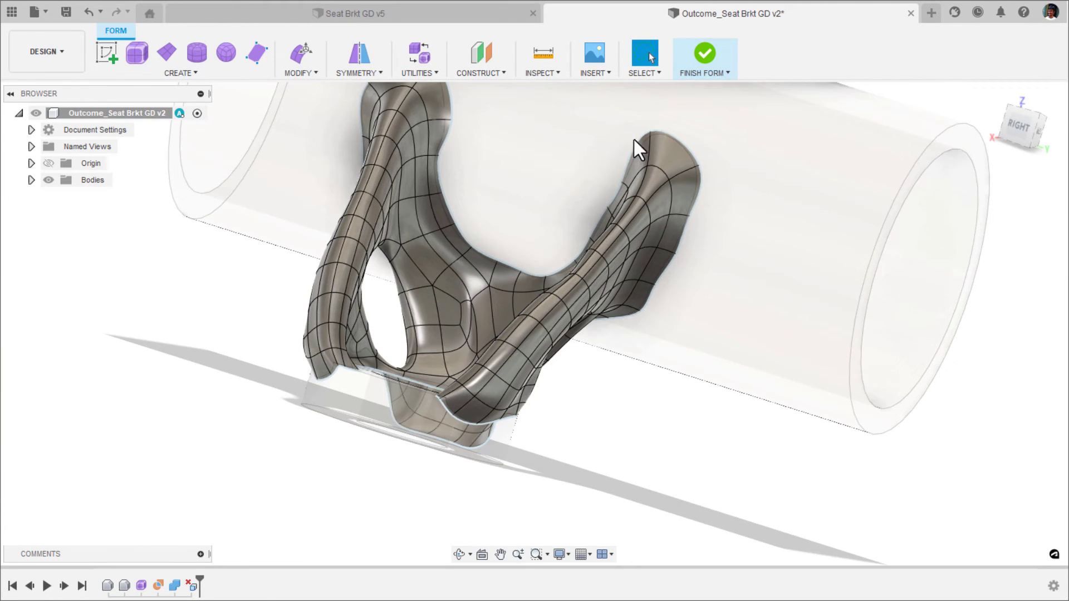
click(704, 54)
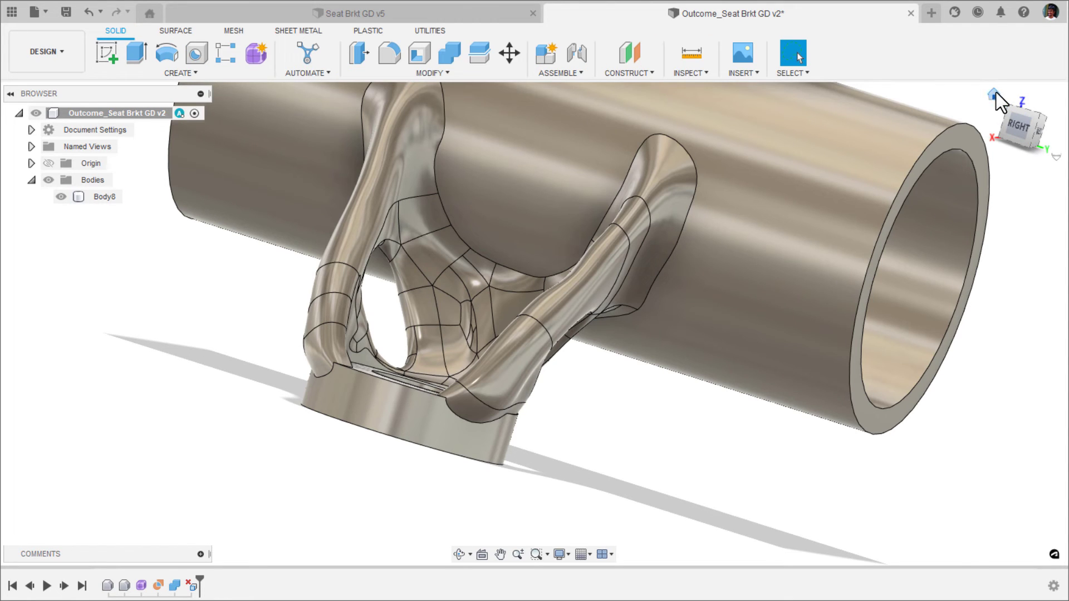
click(993, 95)
click(81, 68)
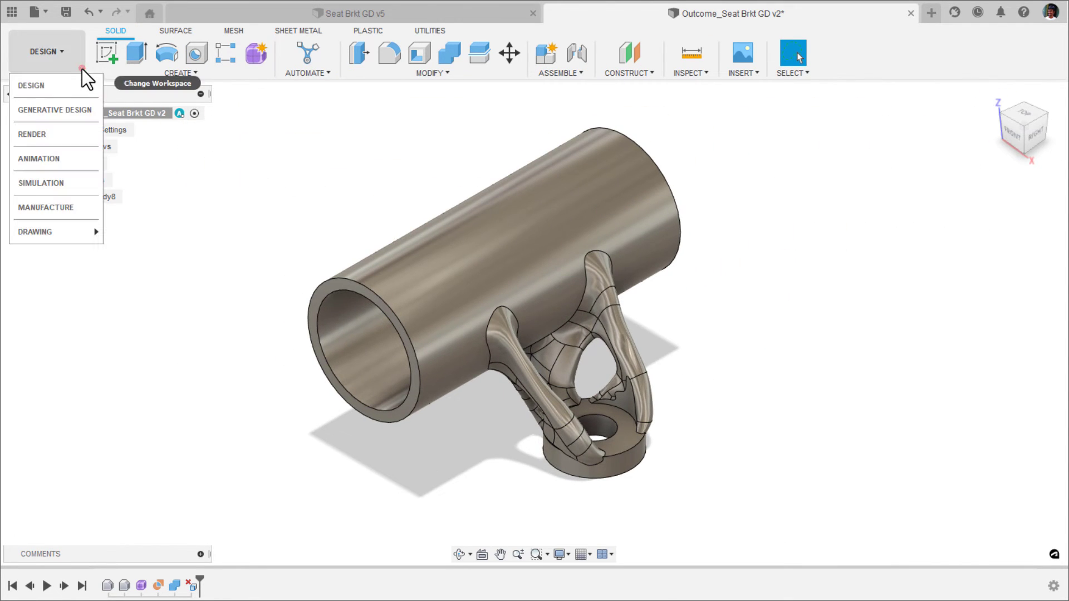
click(80, 182)
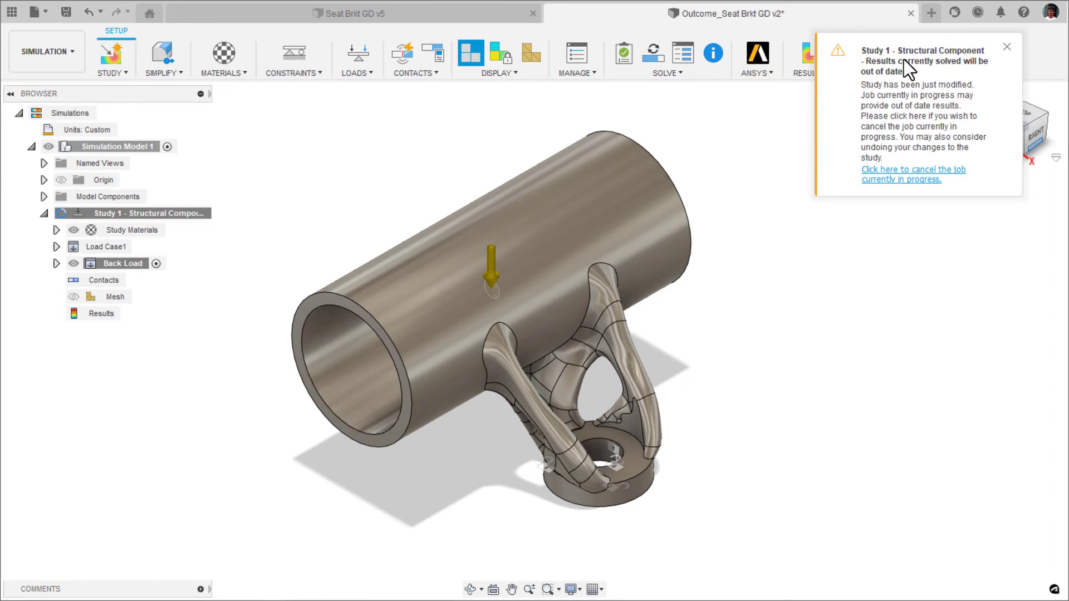
click(1006, 47)
Clone the Study 1 - Structural Component study and solve the cloned static stress study.
right_click(153, 214)
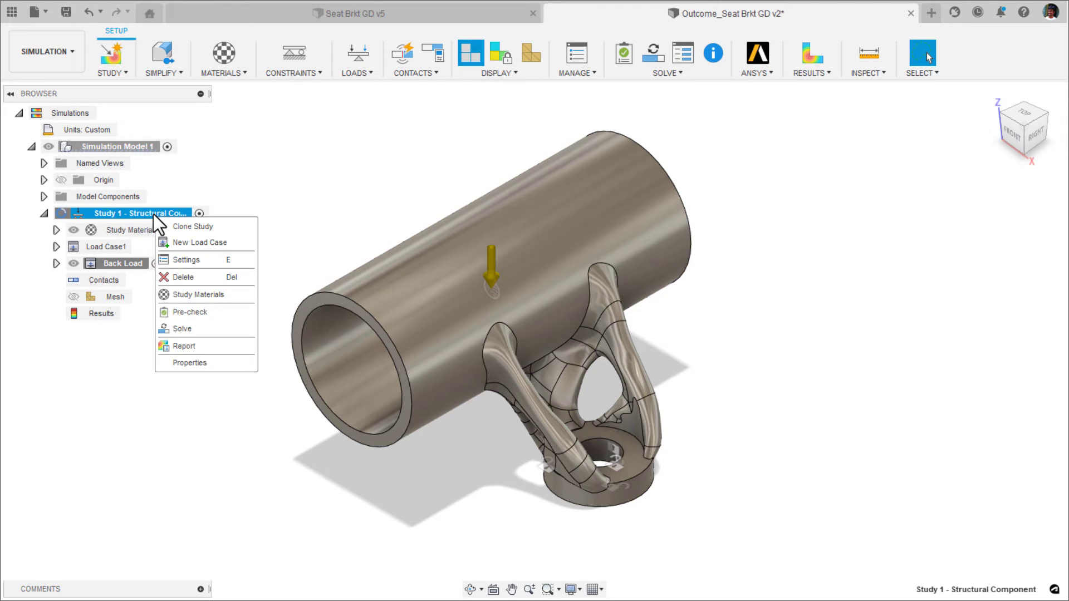
click(178, 223)
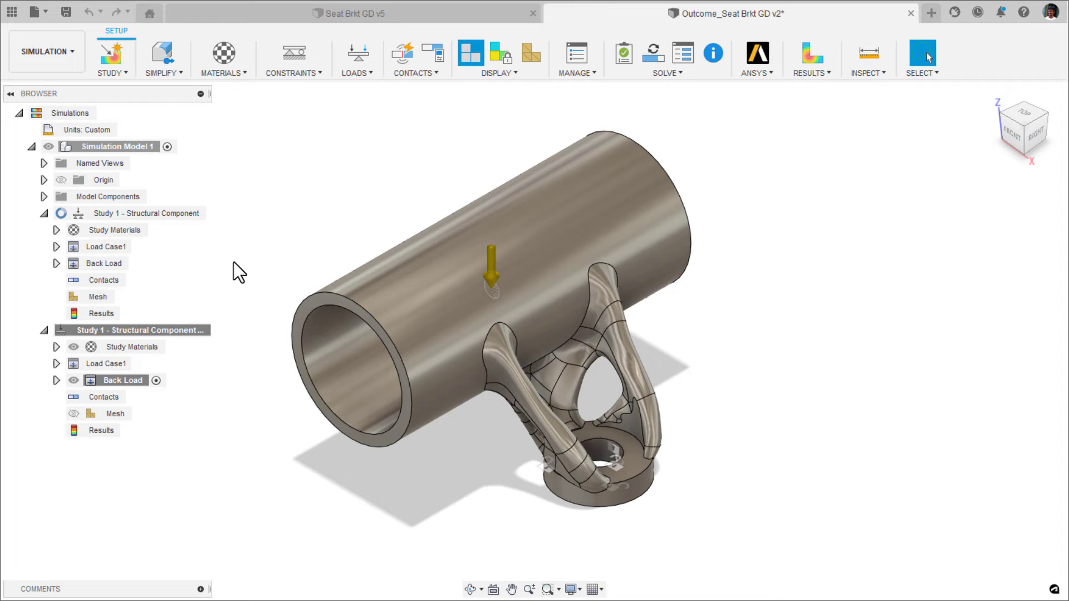
click(652, 53)
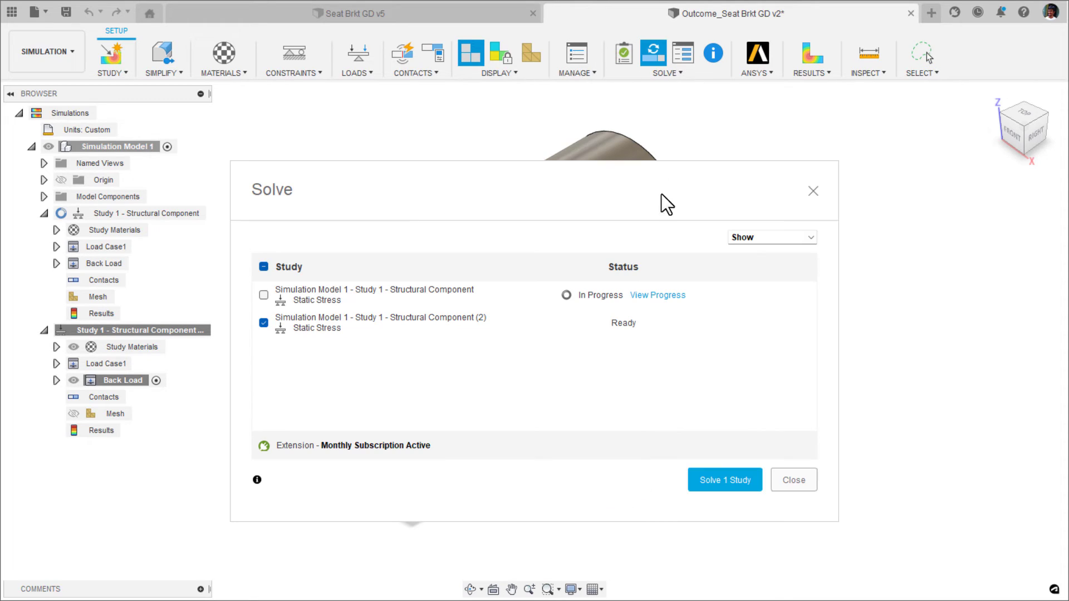
click(712, 479)
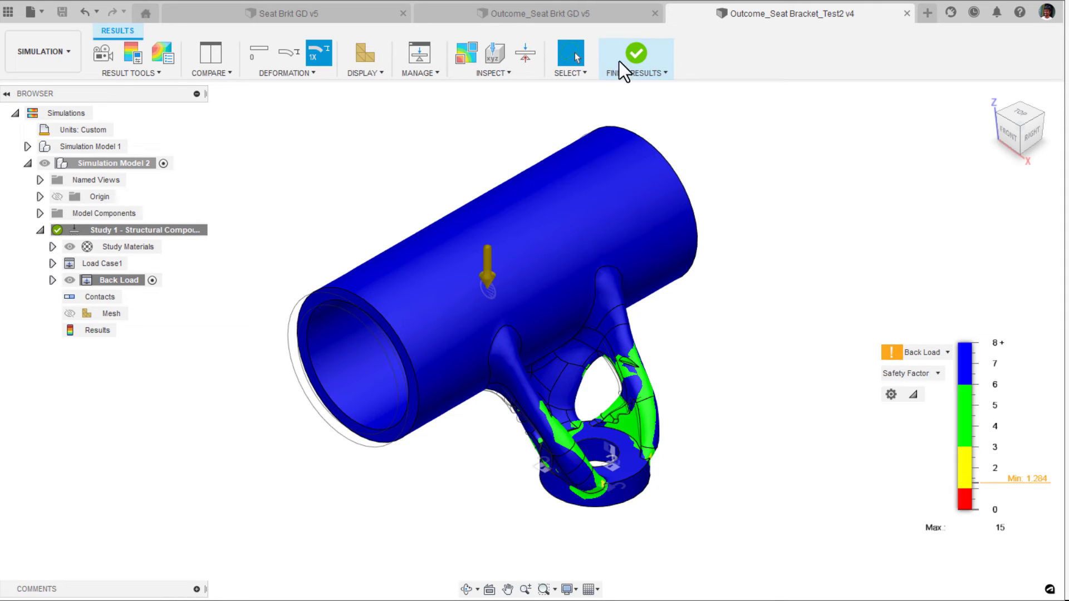
Reopen the results of Outcome_Seat Bracket_Test2 and limit the Back Load safety factor plot to the range 0 to 1.9.
click(634, 52)
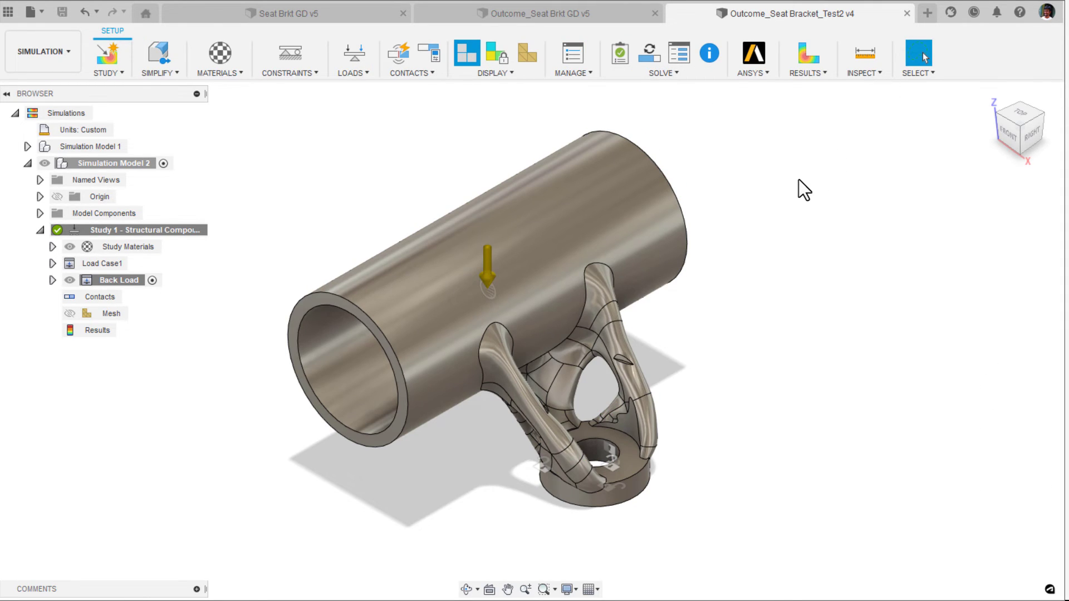
click(805, 47)
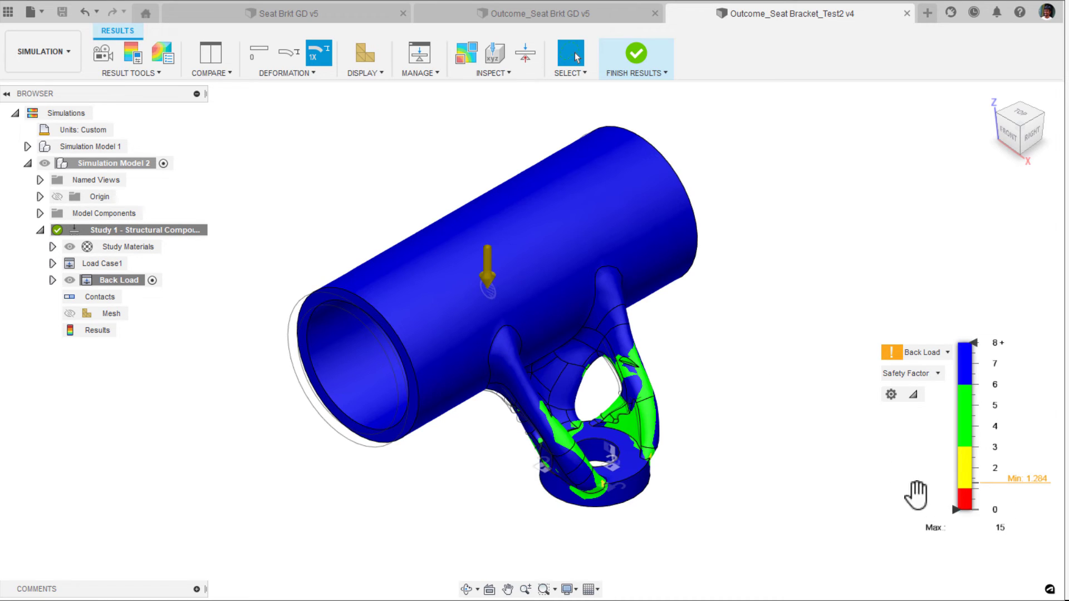
mouse_move(967, 476)
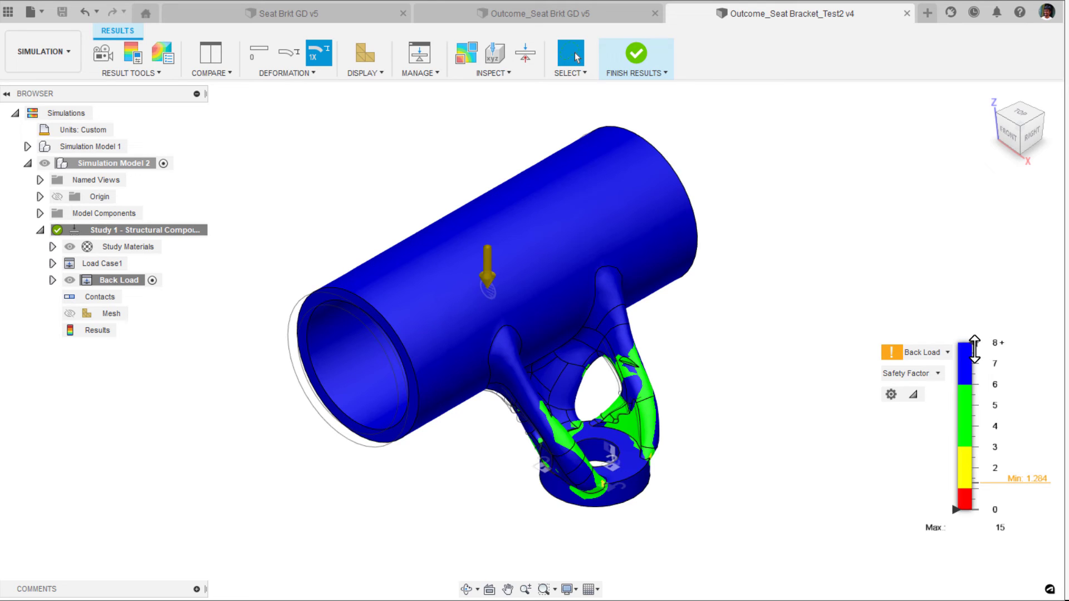
drag(974, 349, 973, 468)
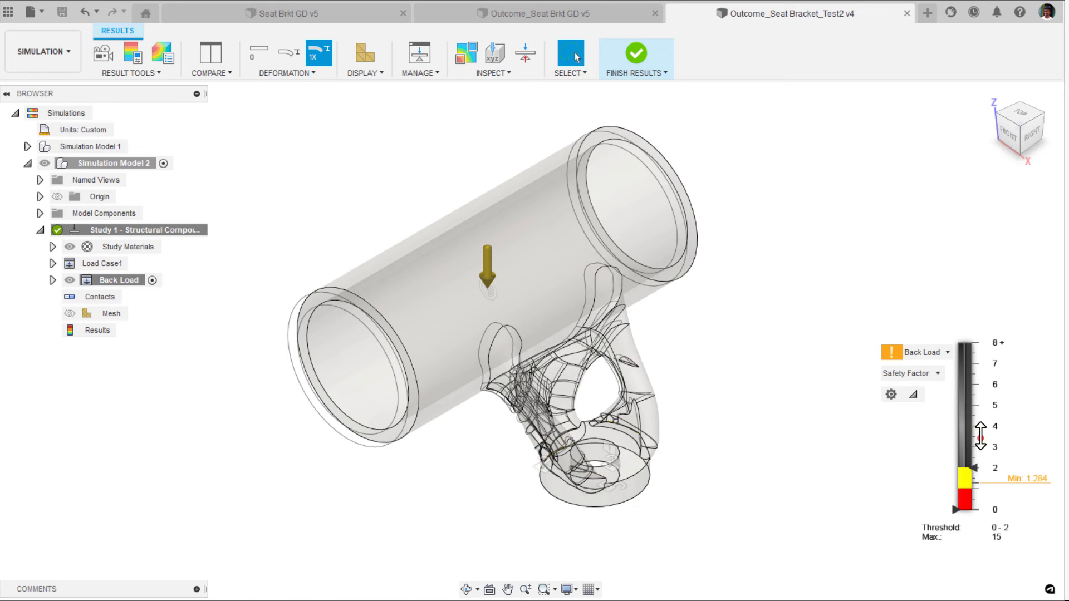
drag(980, 435, 968, 469)
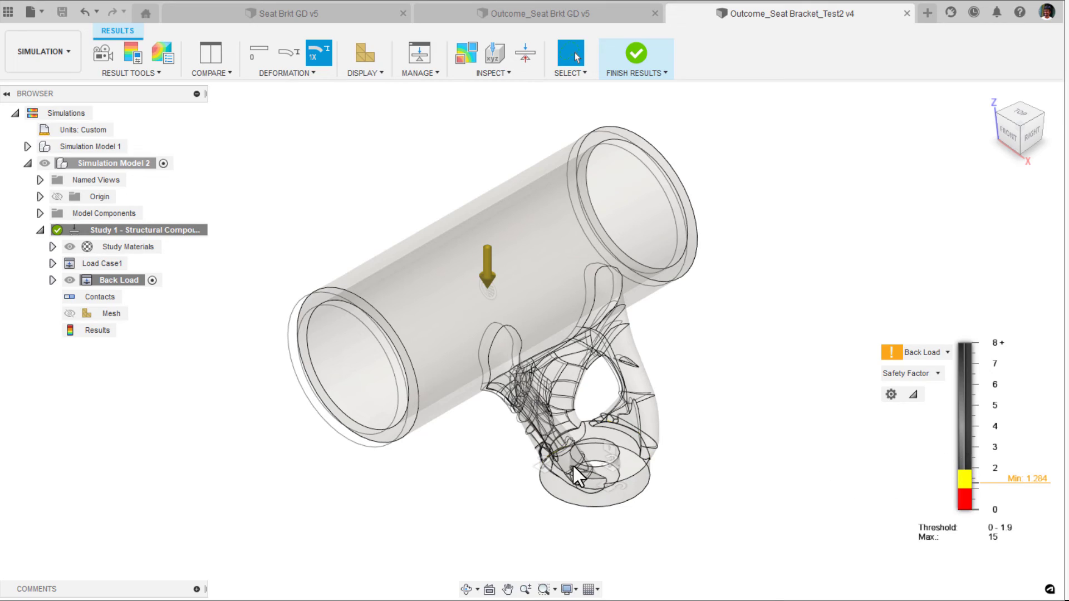
Examine the low safety factor regions around the base ring with a threshold of 0 to 2.533, and restore the full plot in home view.
scroll(551, 466, up, 10)
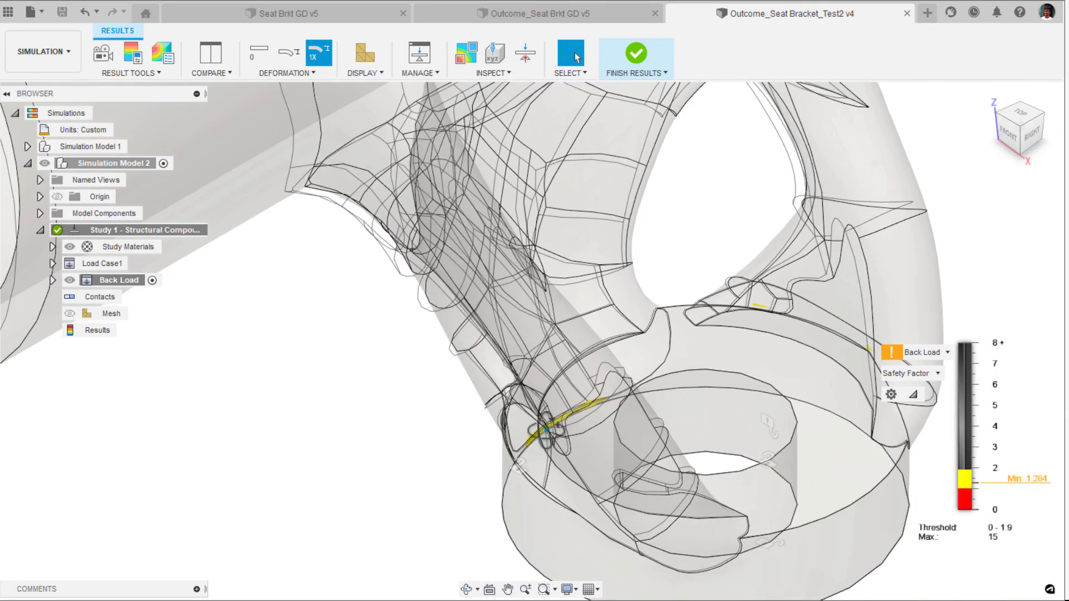
shift+middle_drag(545, 430, 664, 404)
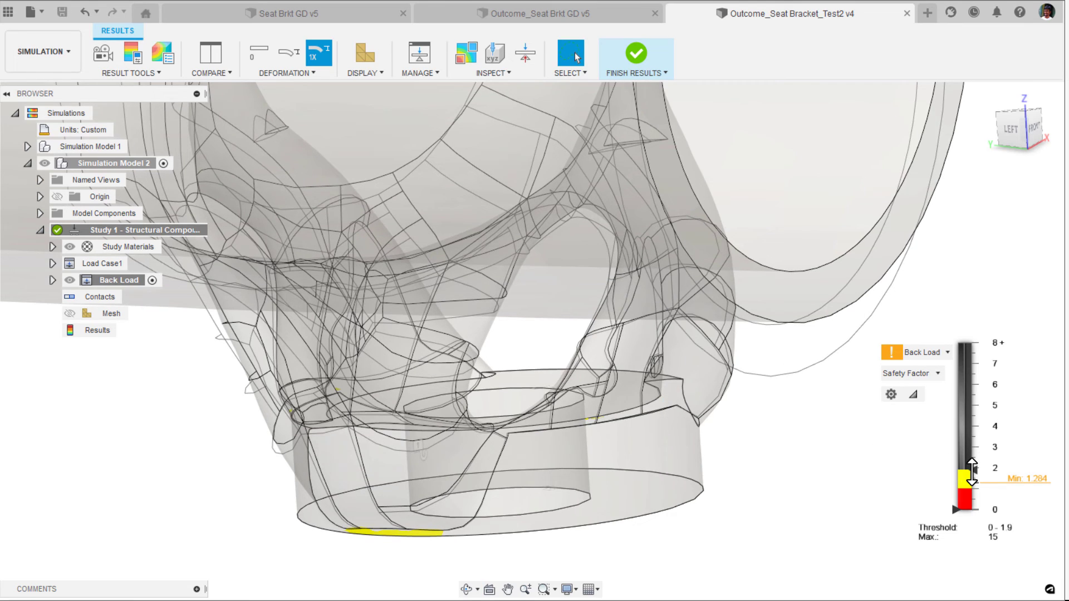
mouse_move(971, 472)
mouse_down()
mouse_move(981, 395)
mouse_move(977, 455)
mouse_up()
shift+middle_drag(790, 443, 877, 326)
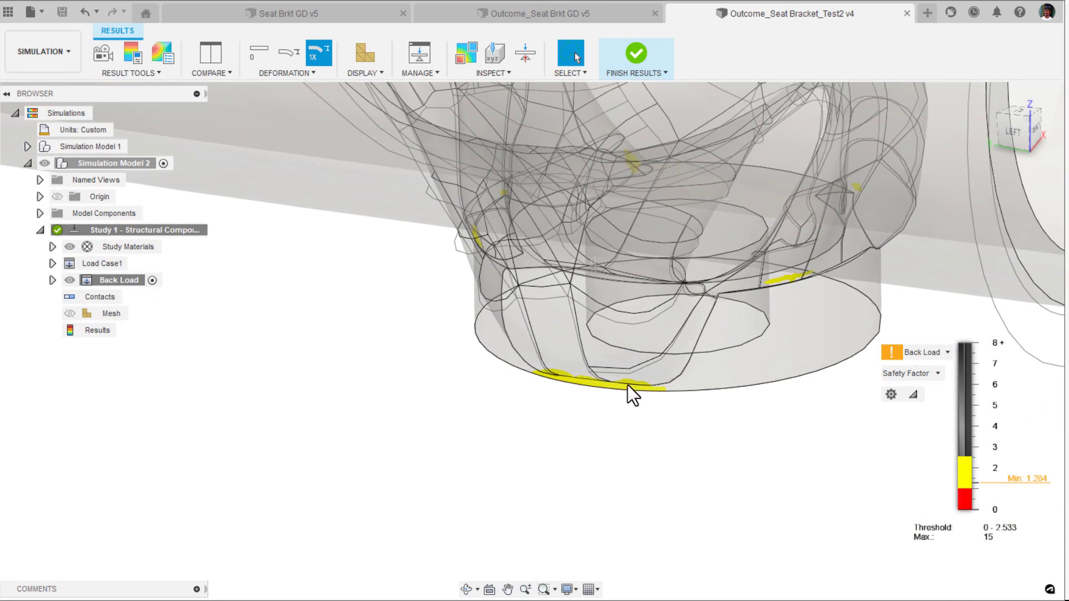
scroll(598, 392, up, 5)
scroll(585, 399, down, 4)
shift+middle_drag(576, 405, 674, 327)
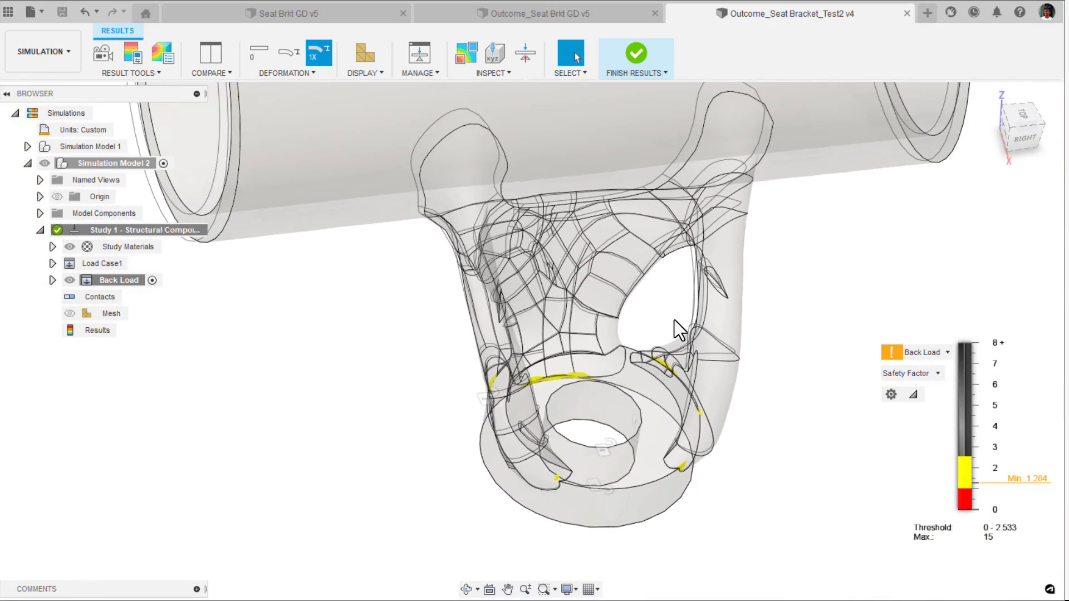
click(989, 96)
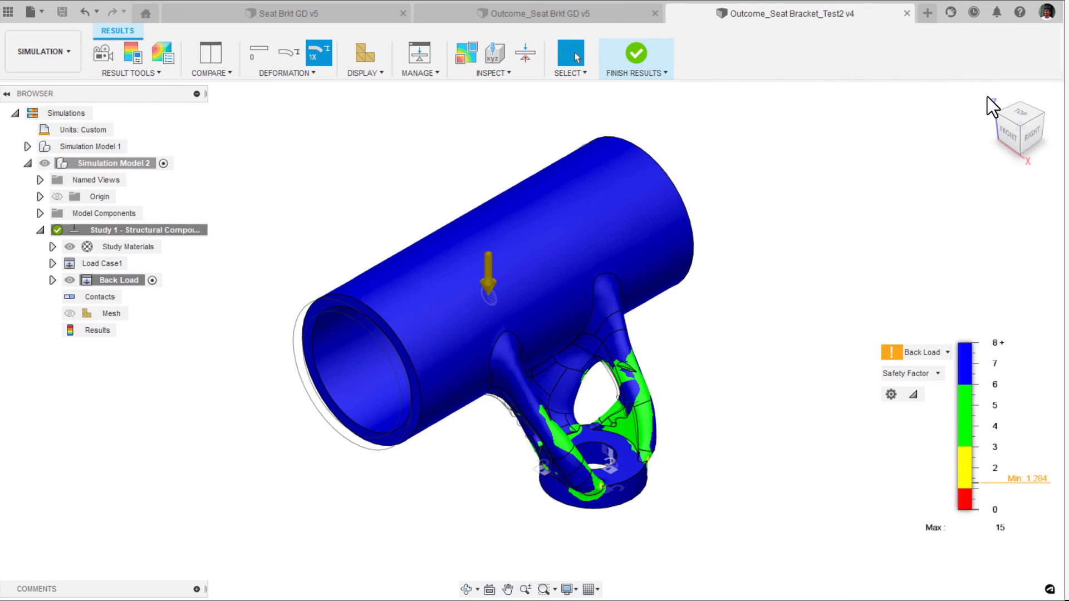